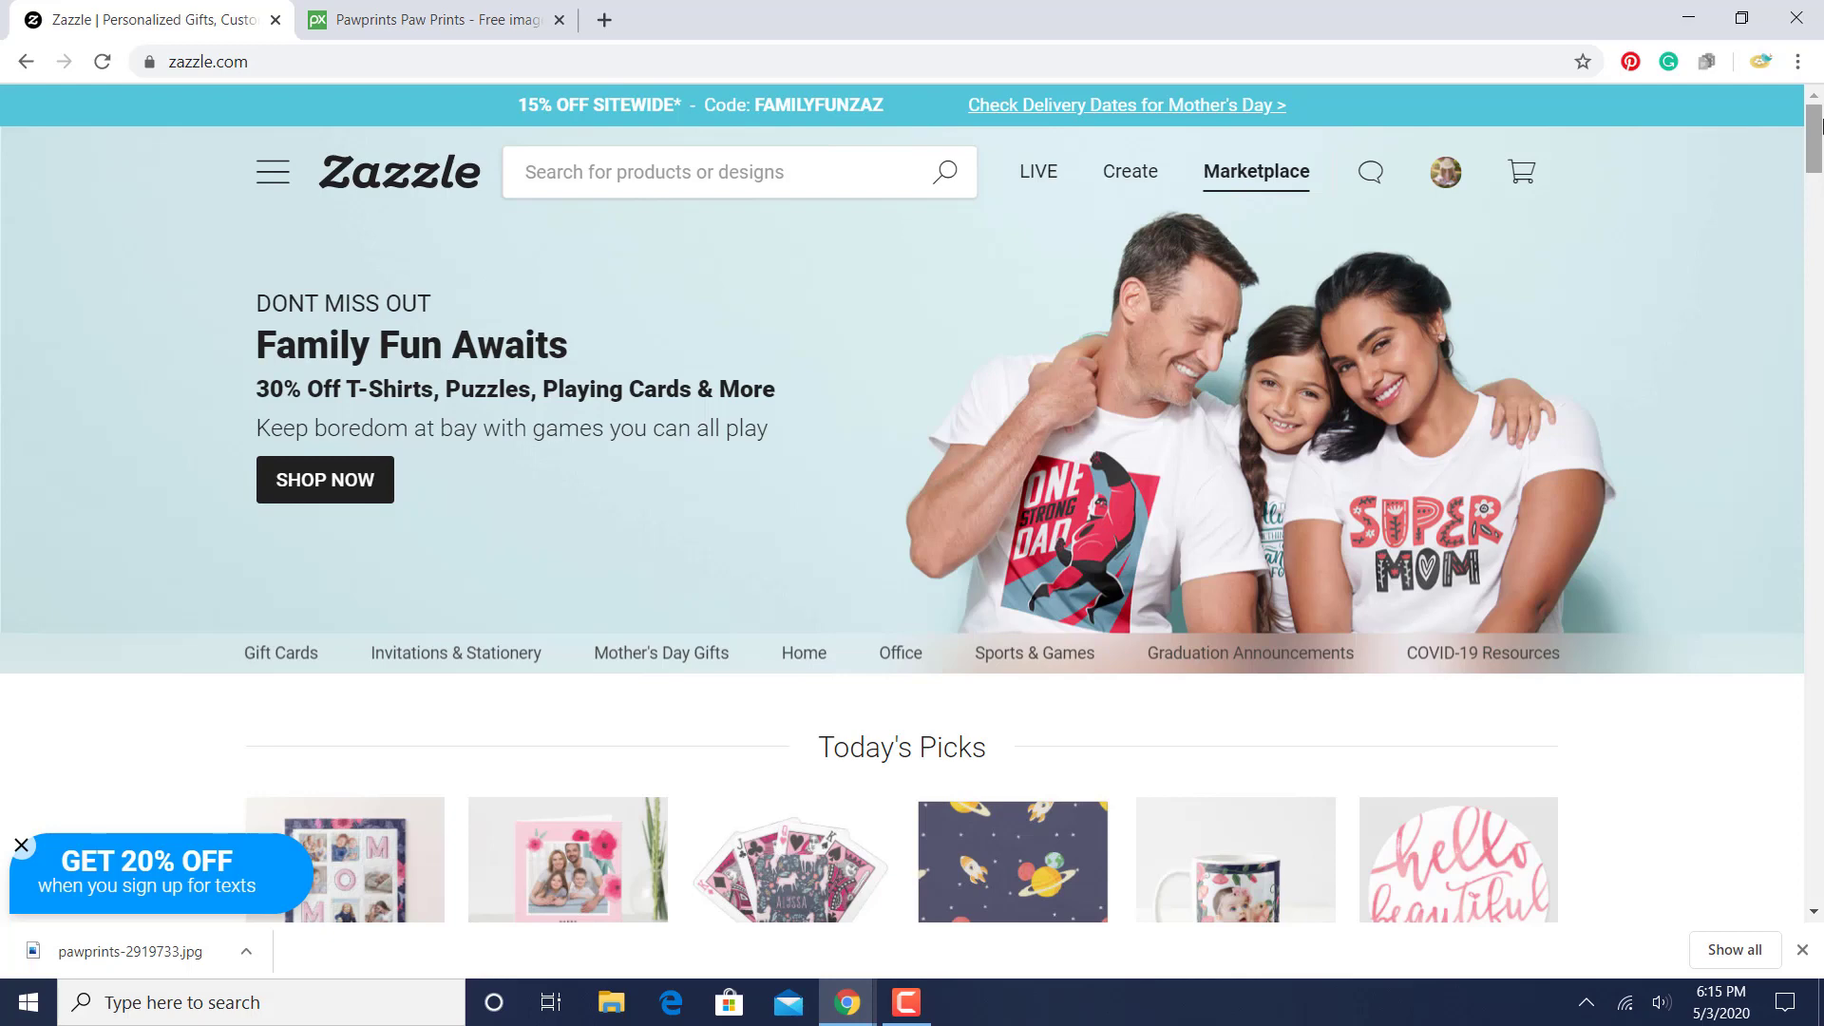
- Open the account's earnings and transactions history
drag(1821, 126, 1821, 126)
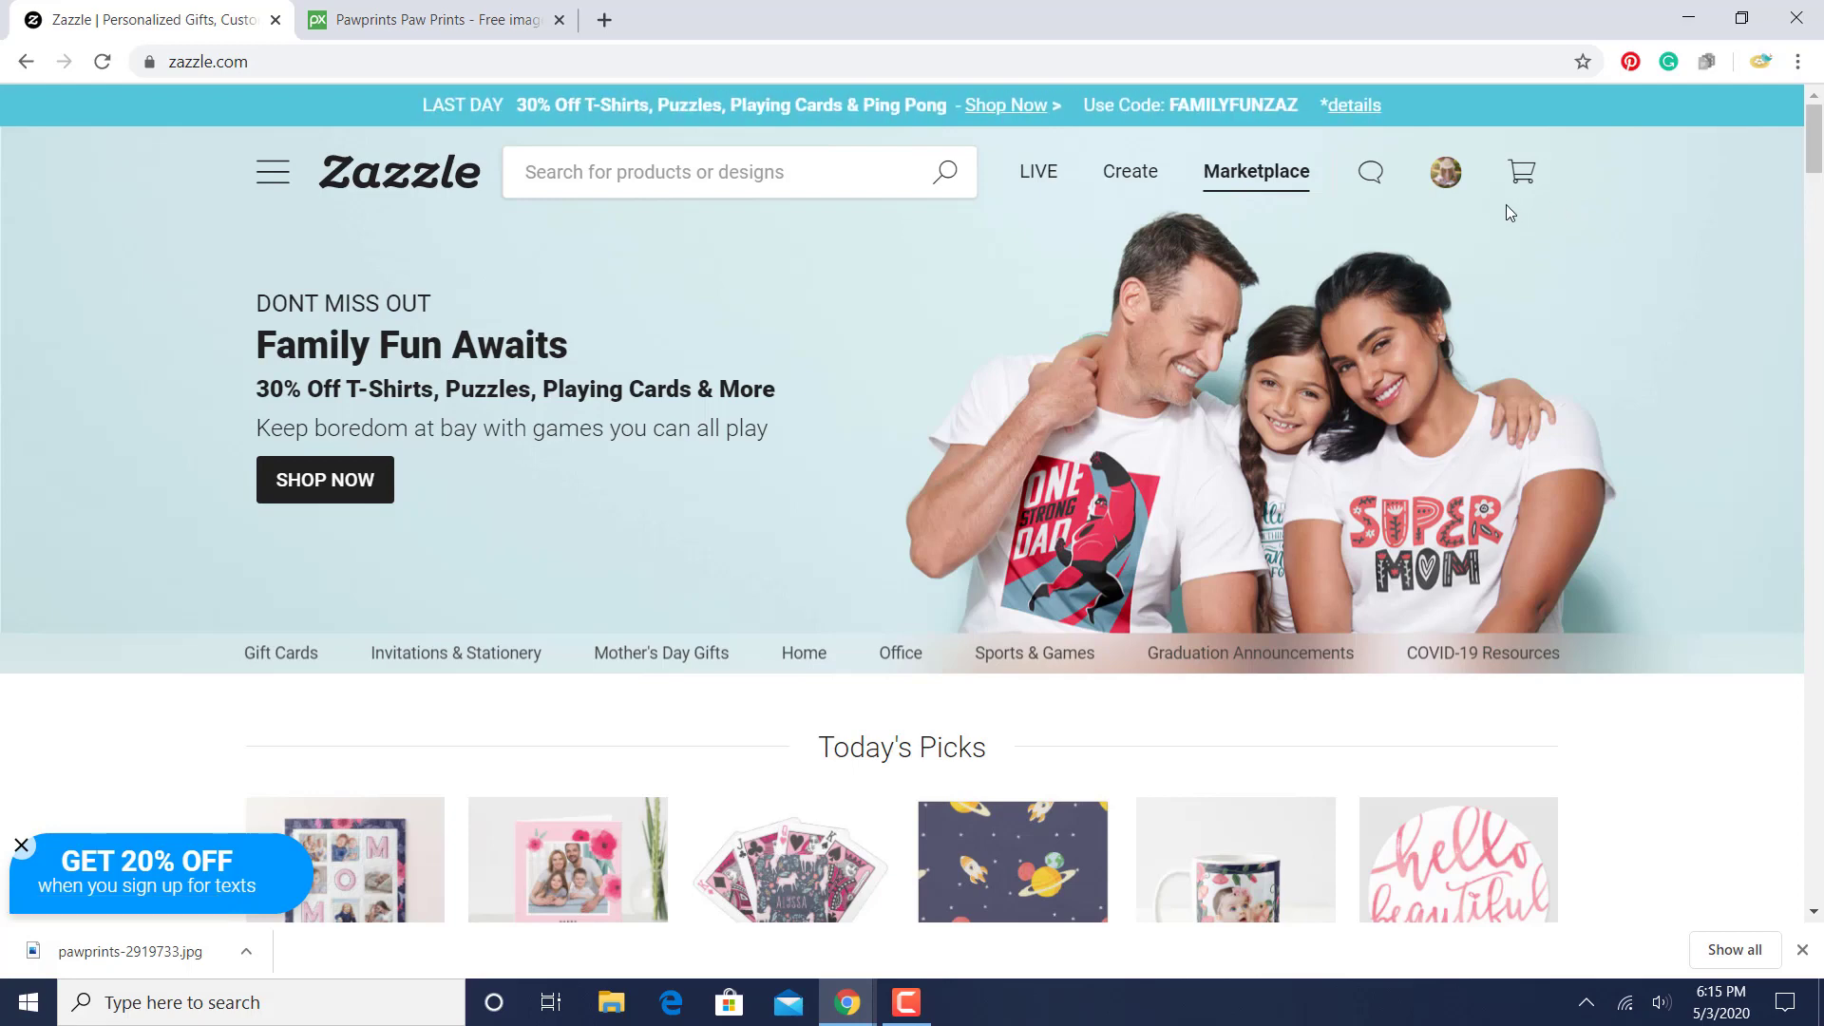
mouse_move(1444, 176)
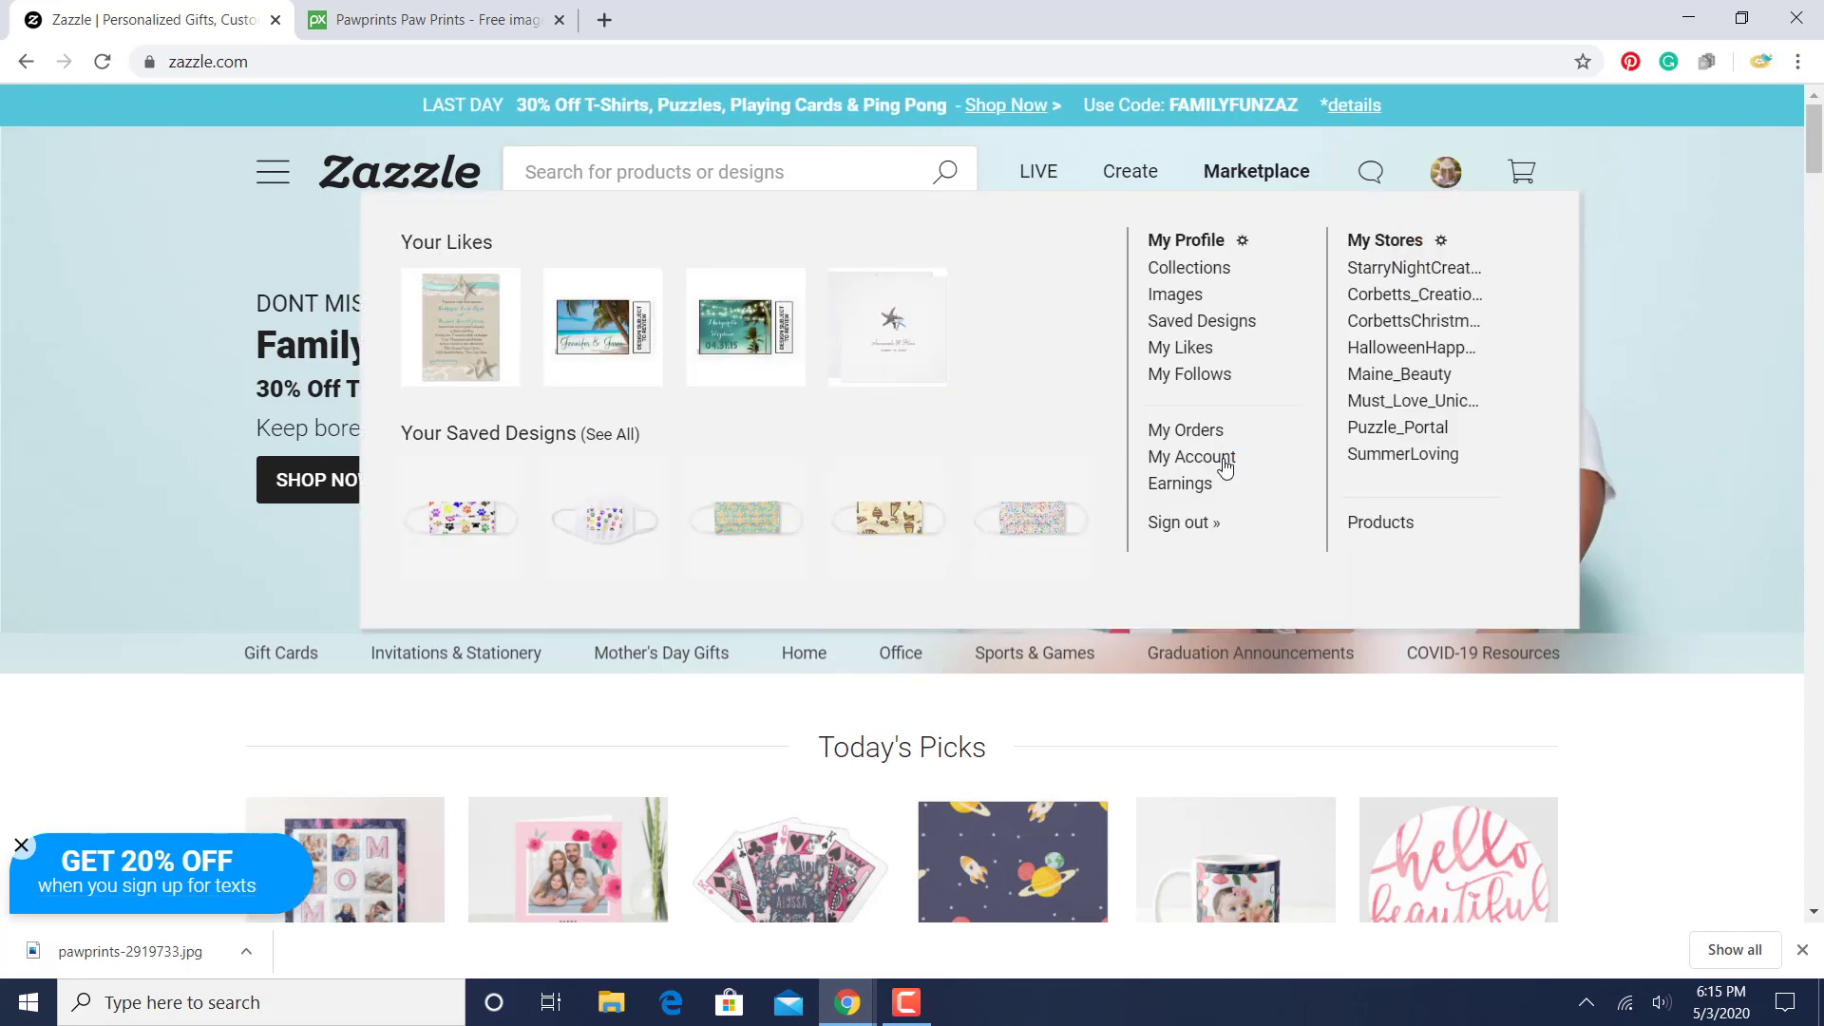
click(1197, 491)
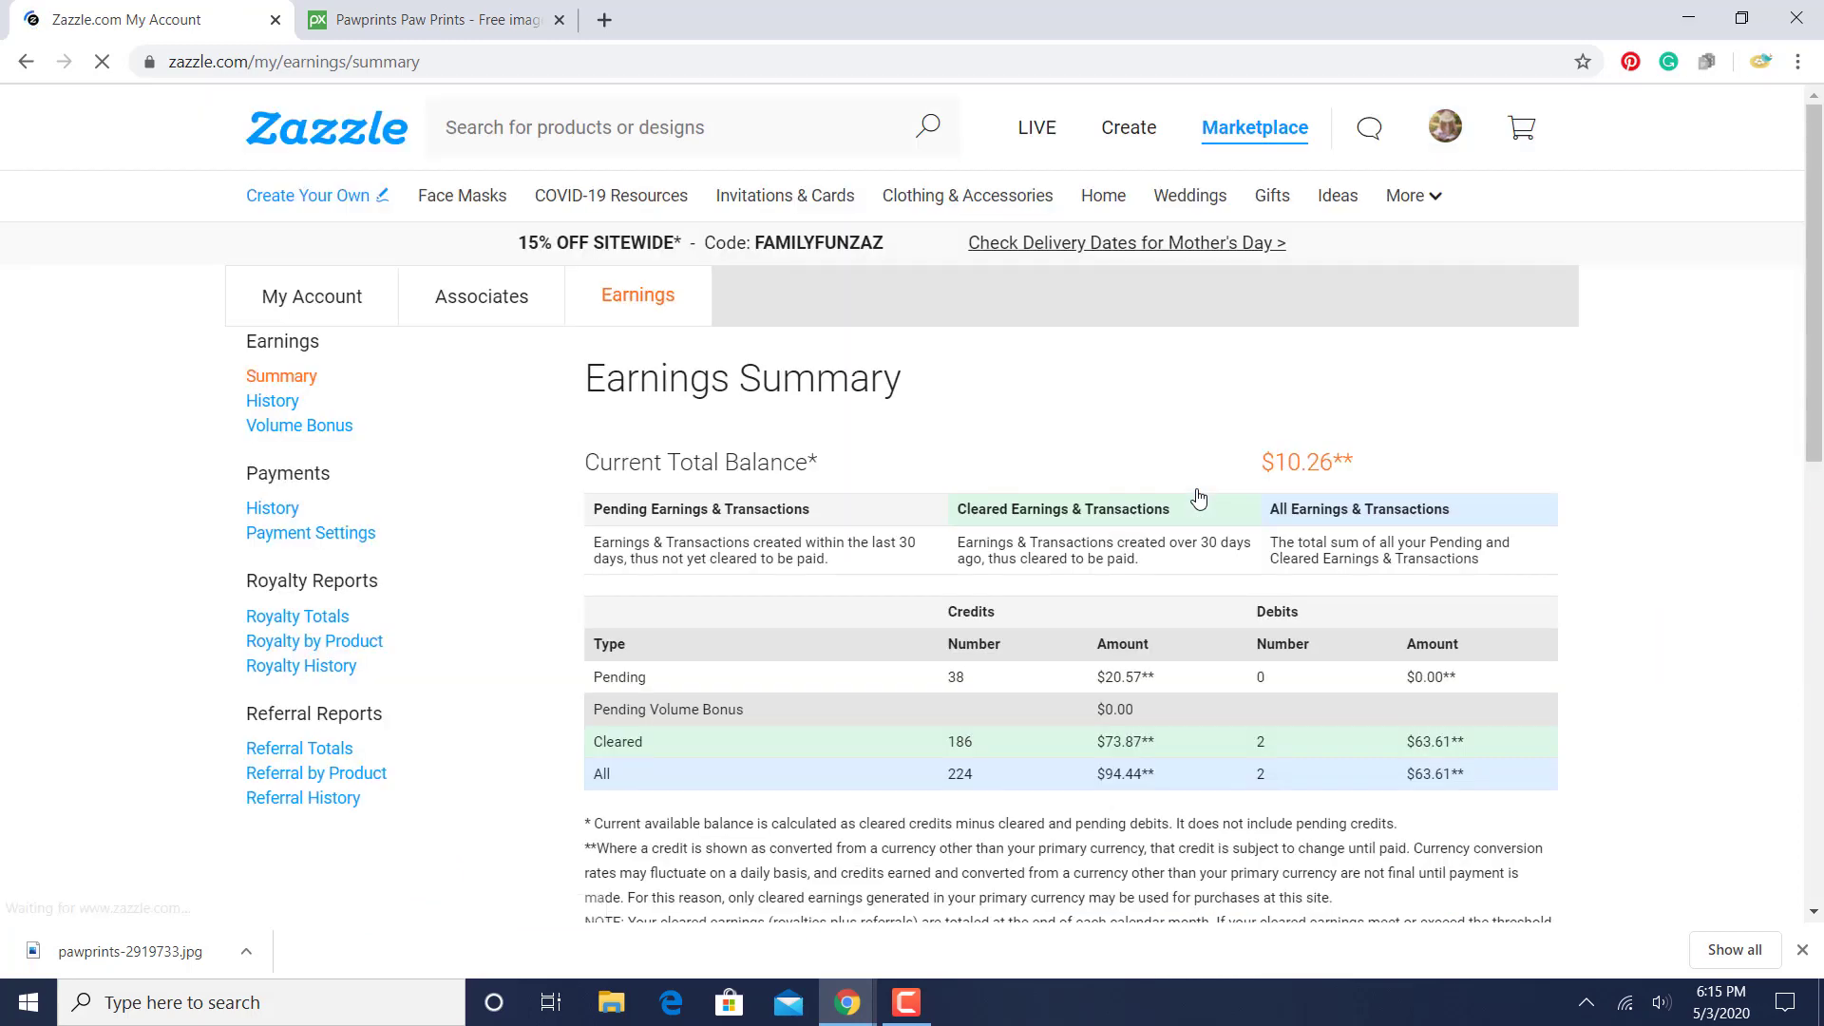
click(276, 400)
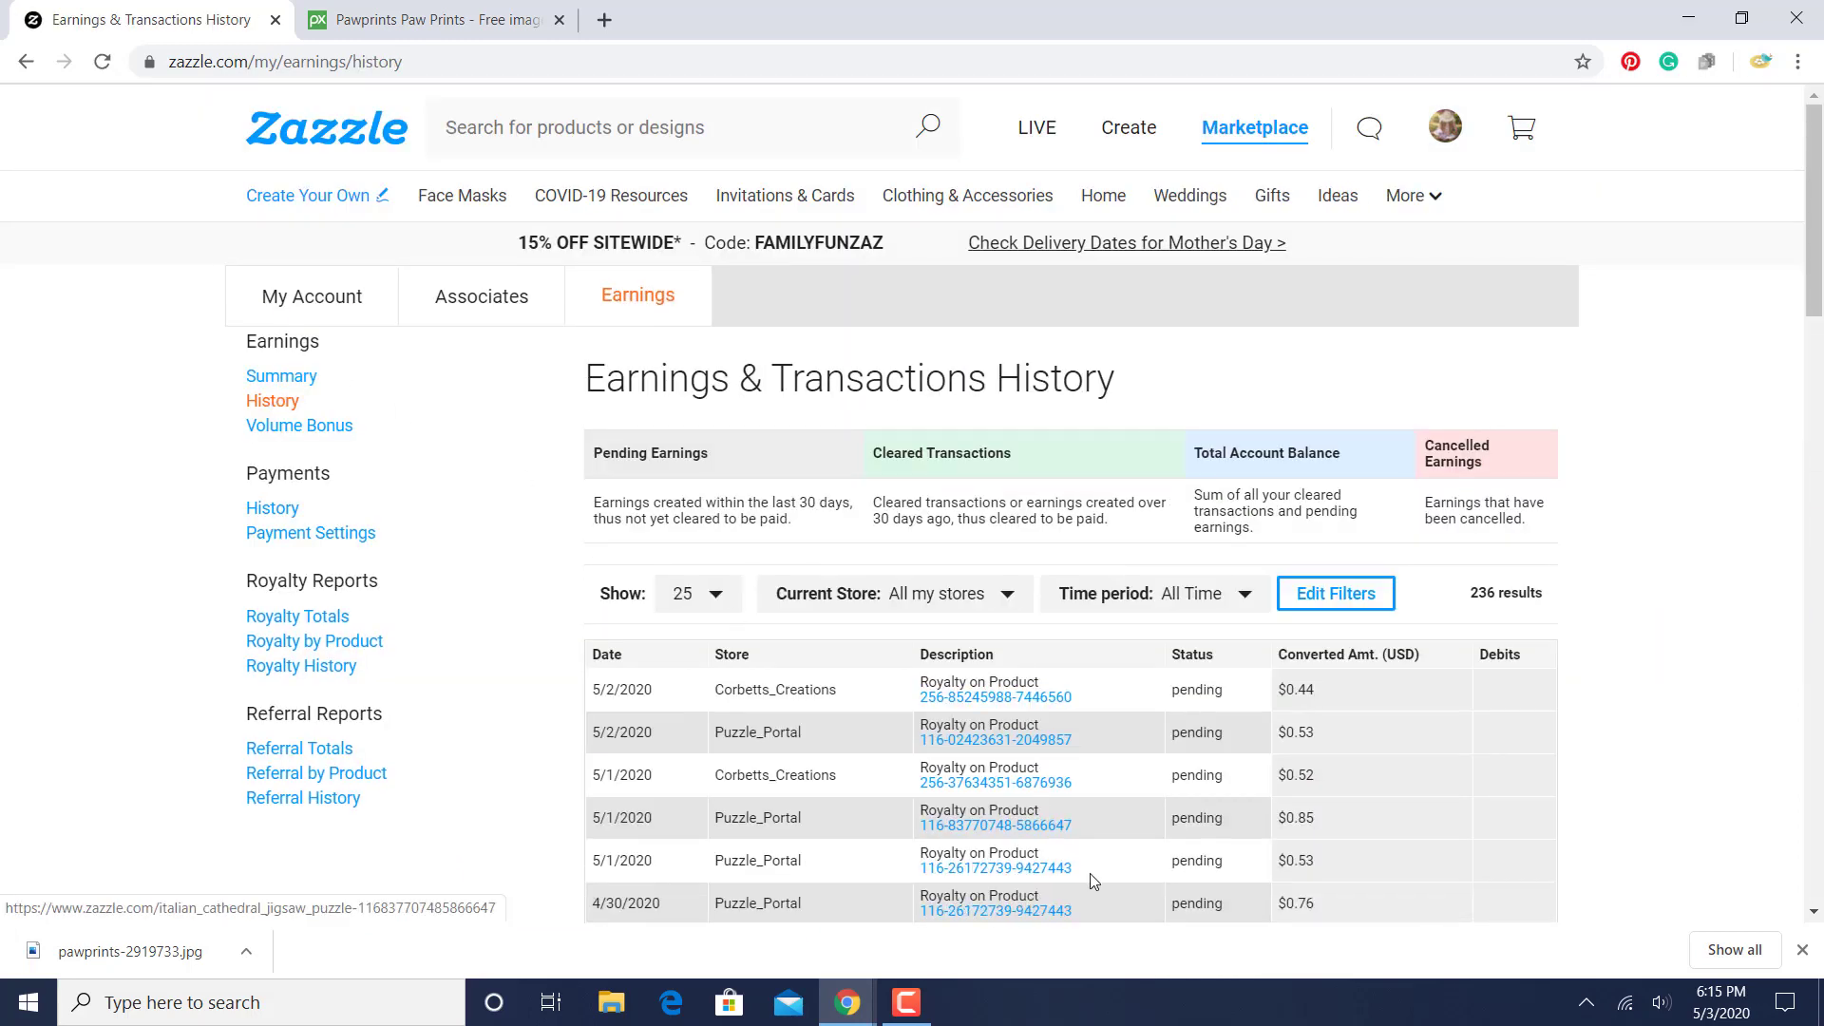
- Look through the royalty entries on pages 1 and 2 of the earnings history
drag(1819, 188, 1815, 473)
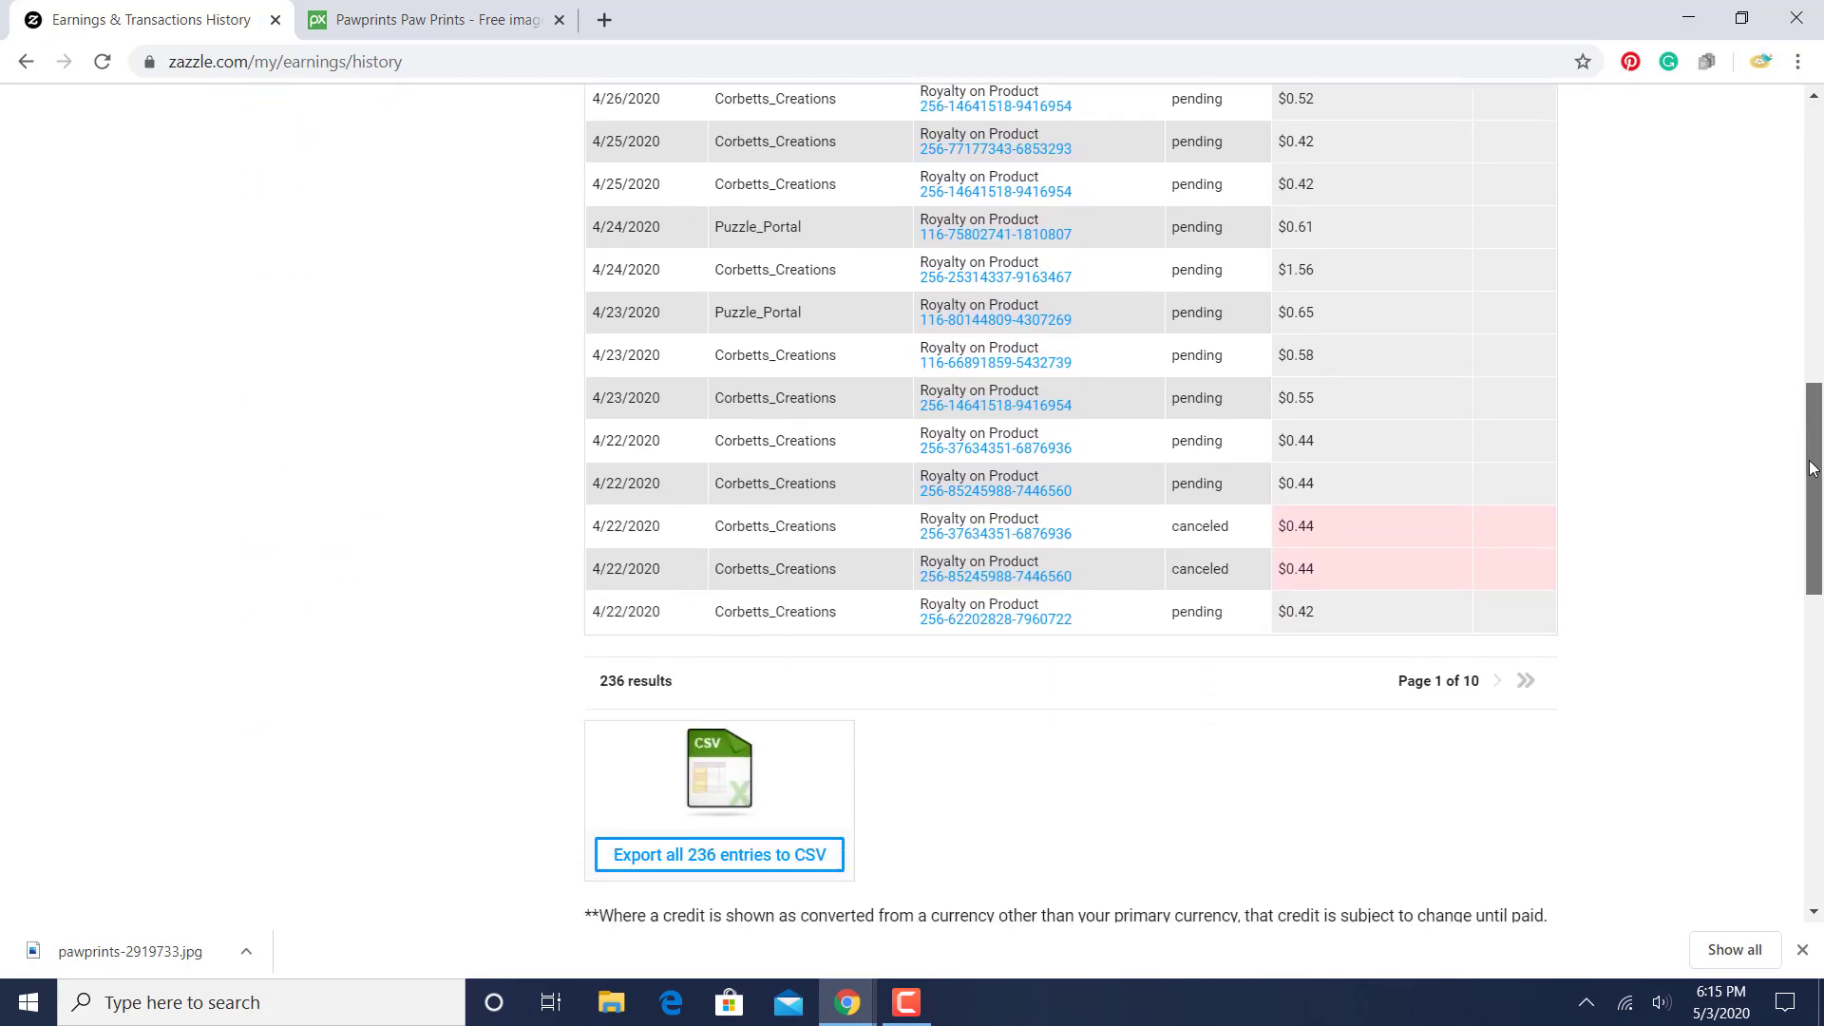
click(1495, 681)
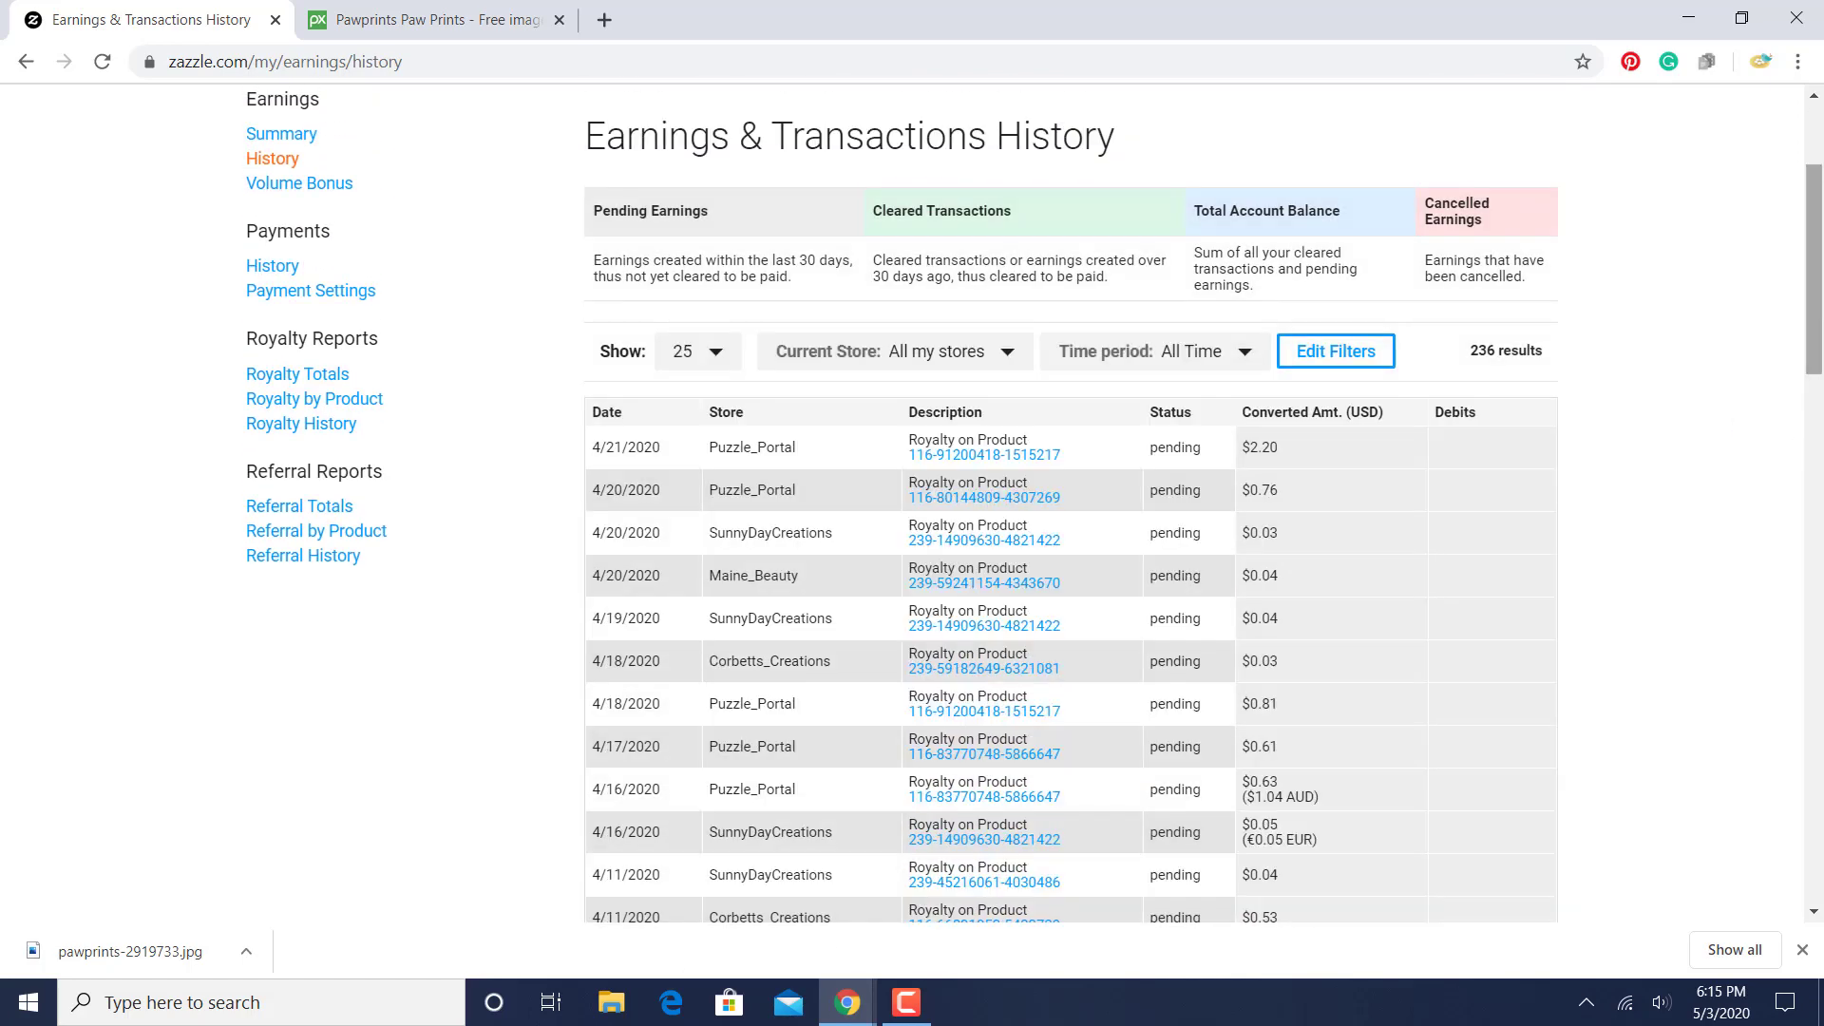
drag(1822, 280, 1795, 442)
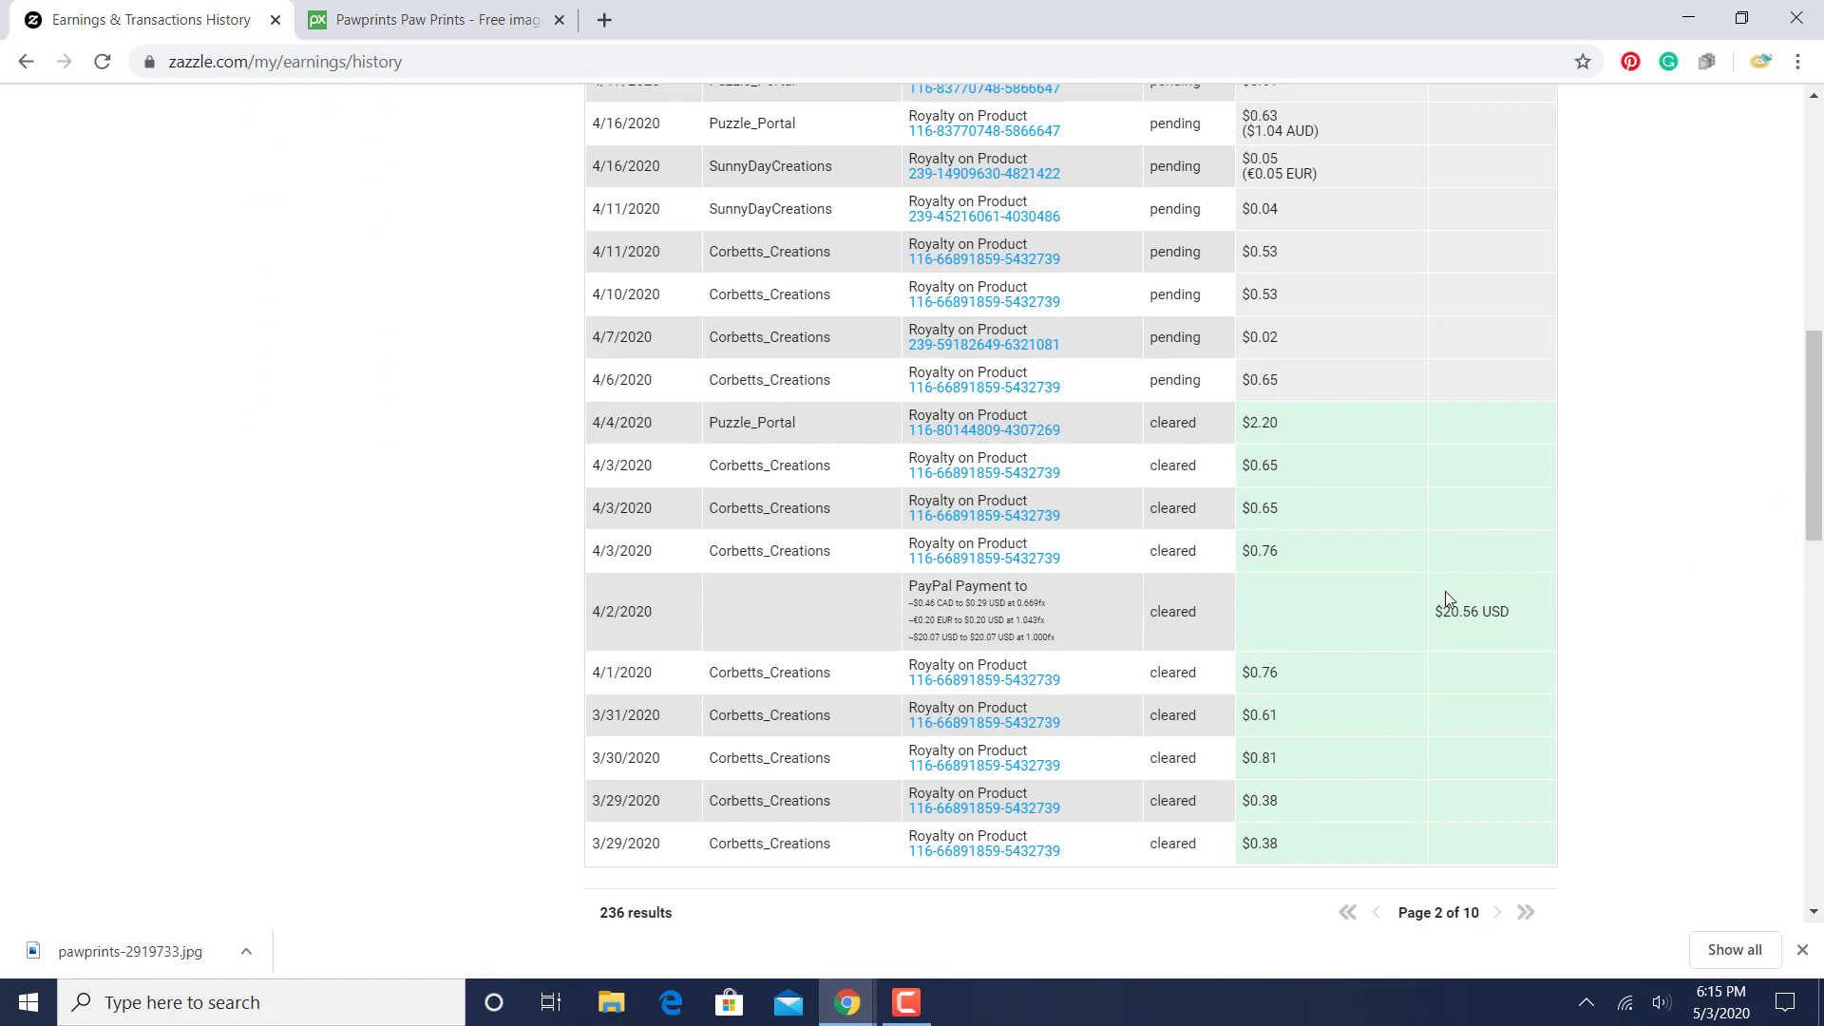
- View the Irish Pub Puzzle from its 4/10/2020 and 4/23/2020 royalty entries, returning to the earnings history each time
right_click(1017, 309)
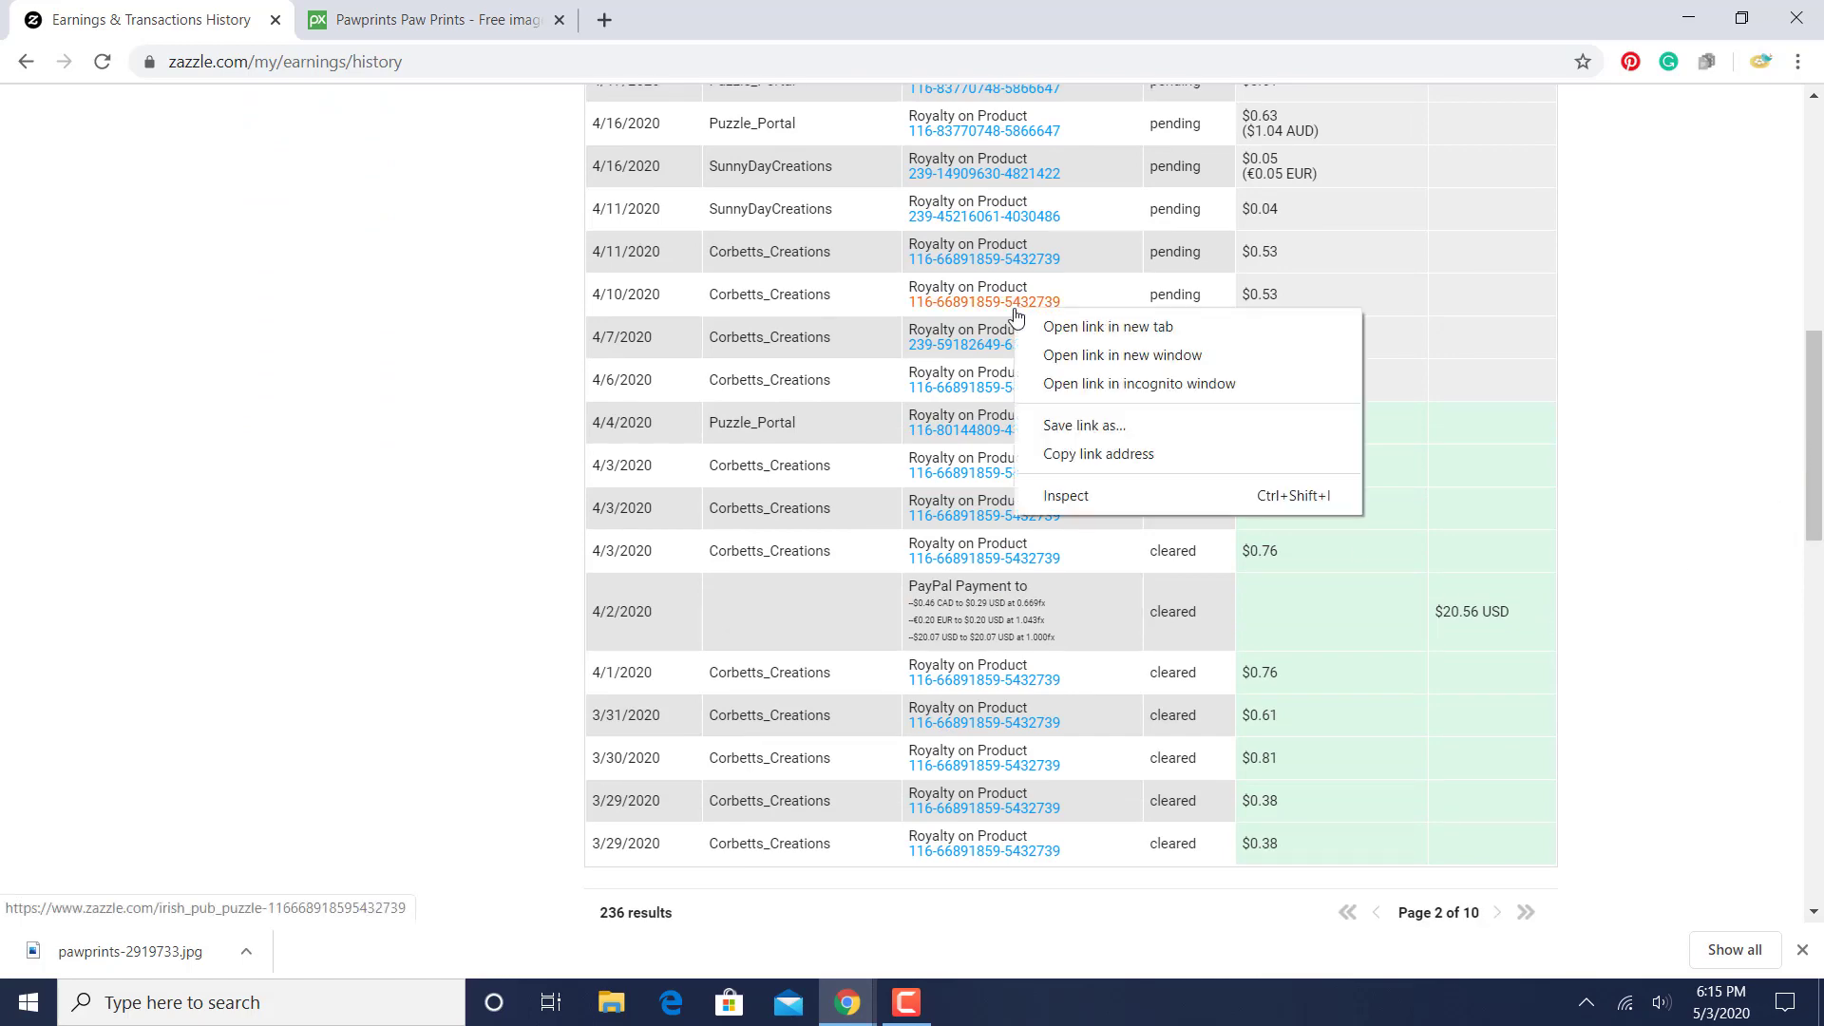
click(1014, 304)
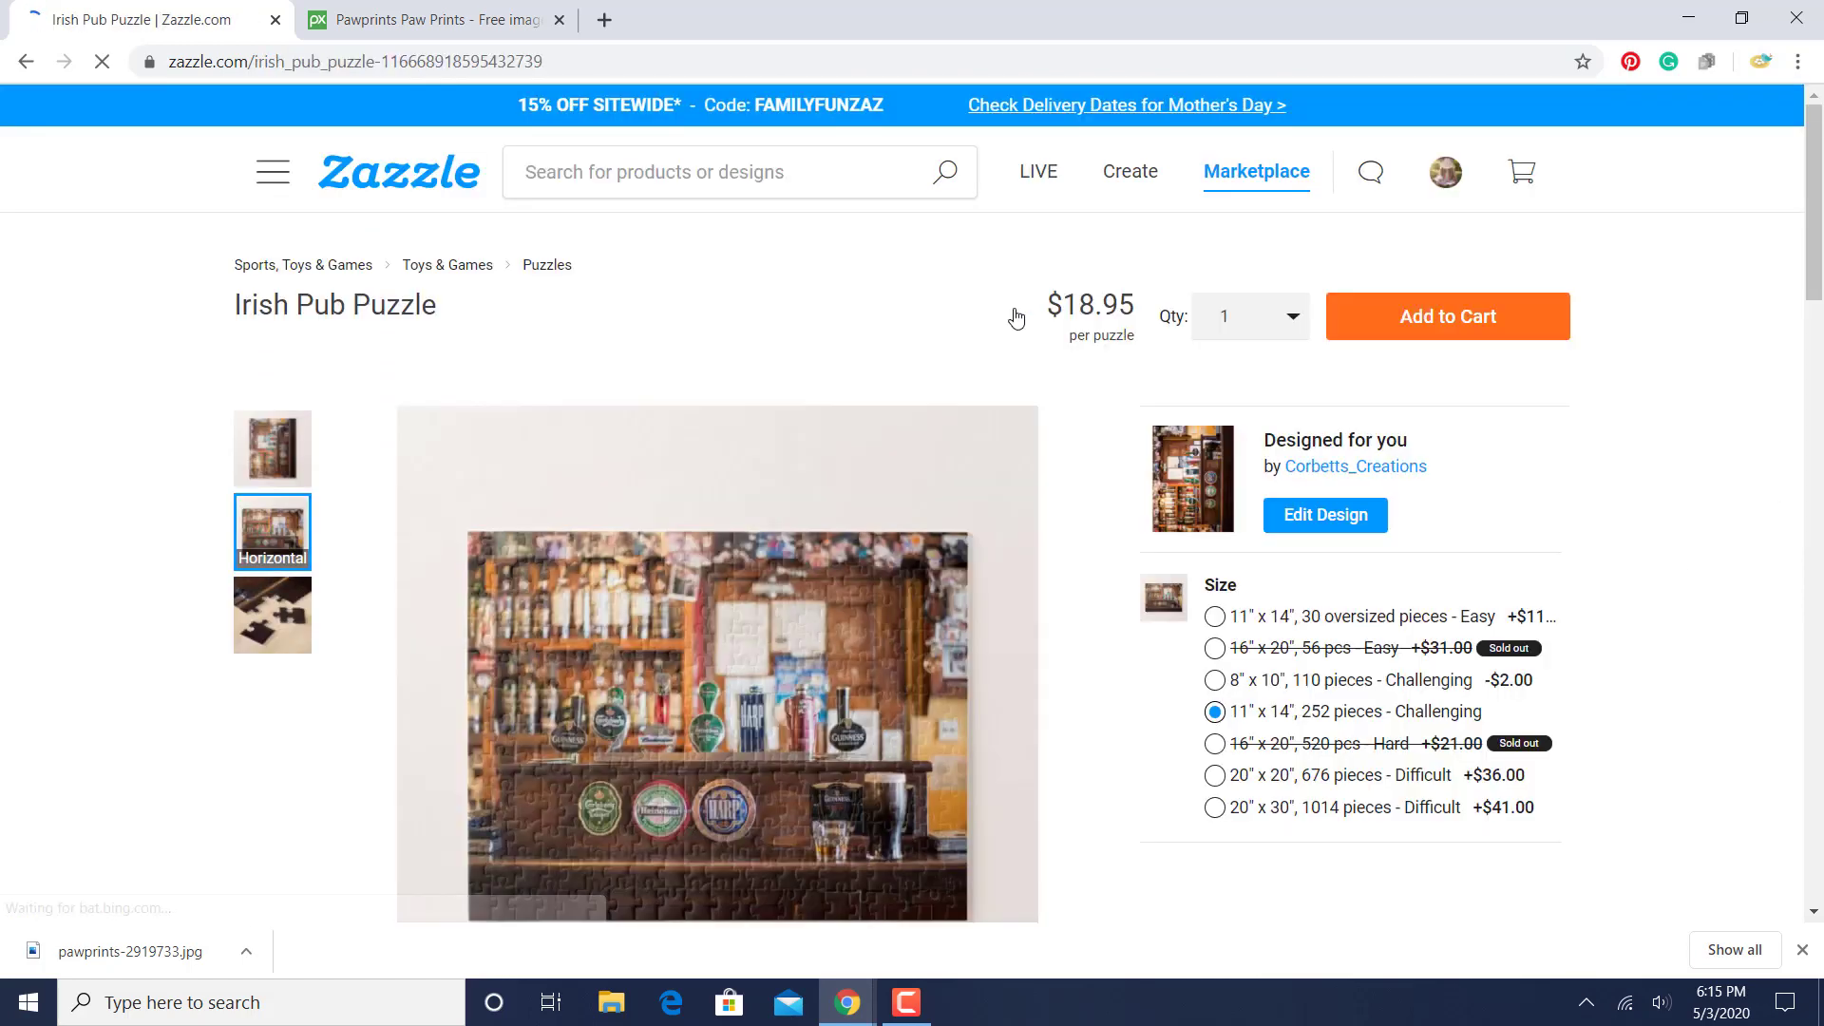
click(19, 60)
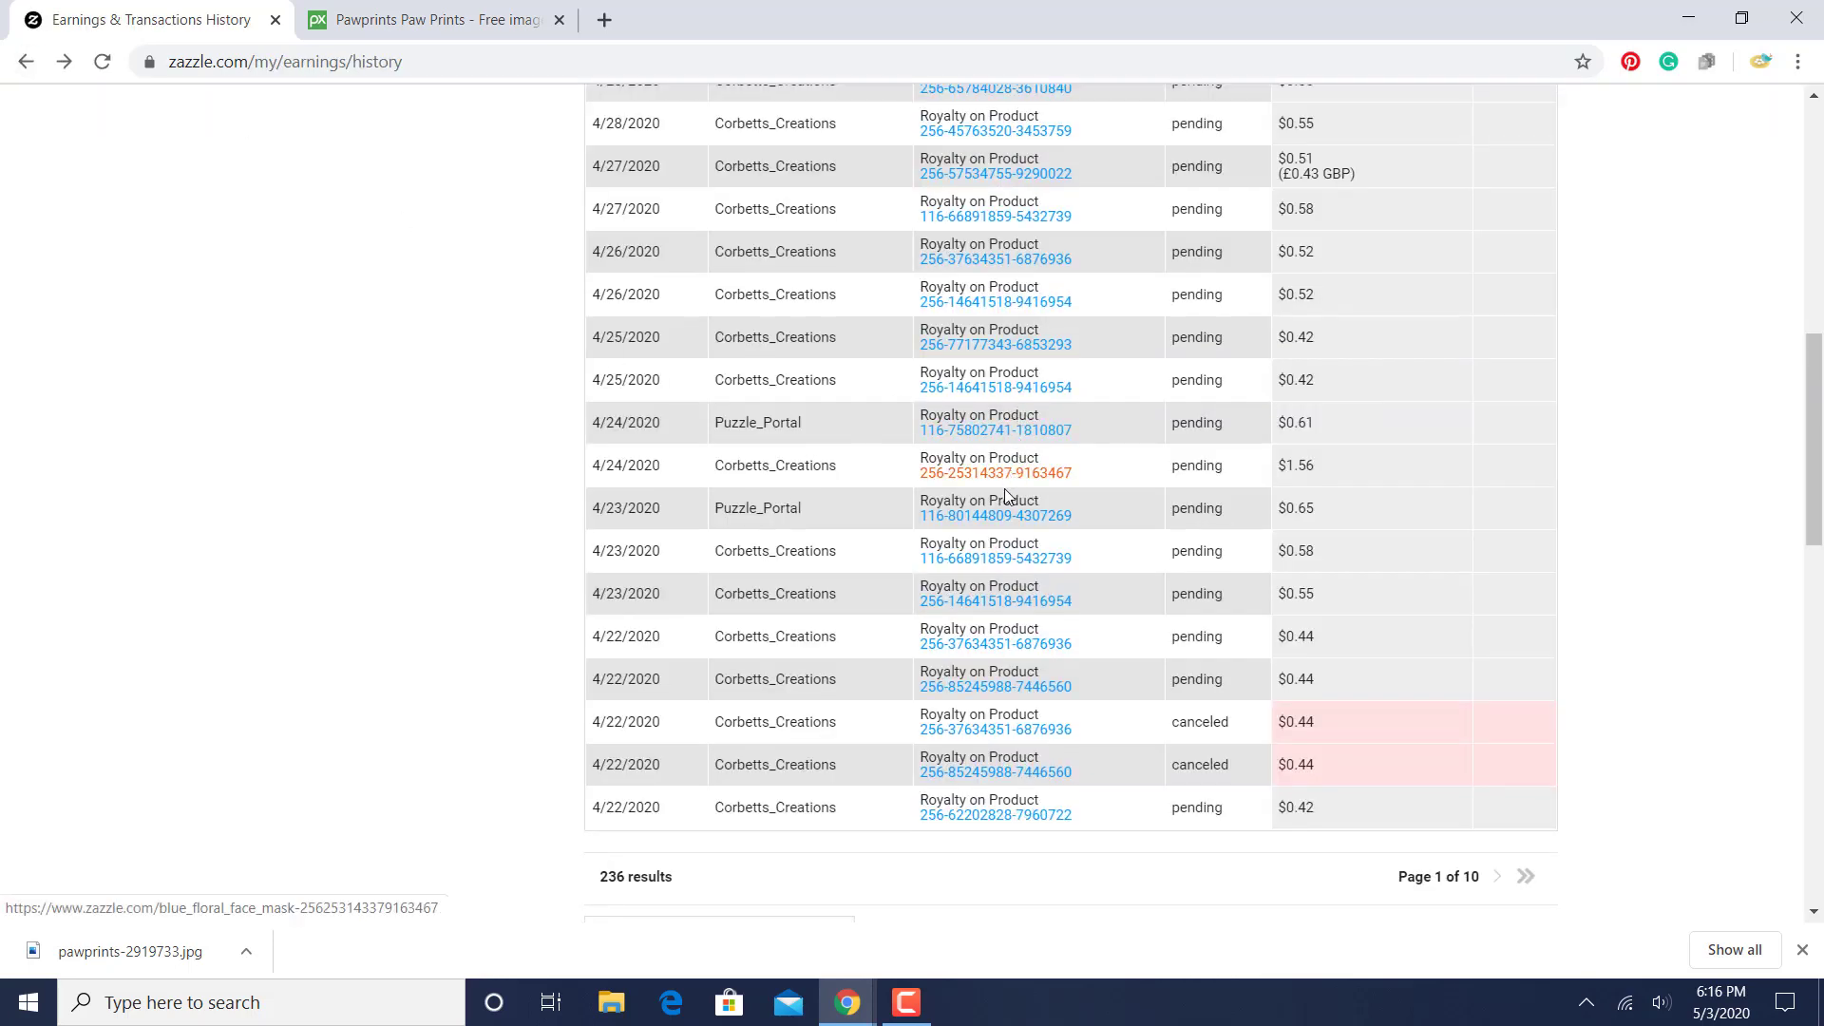
click(988, 559)
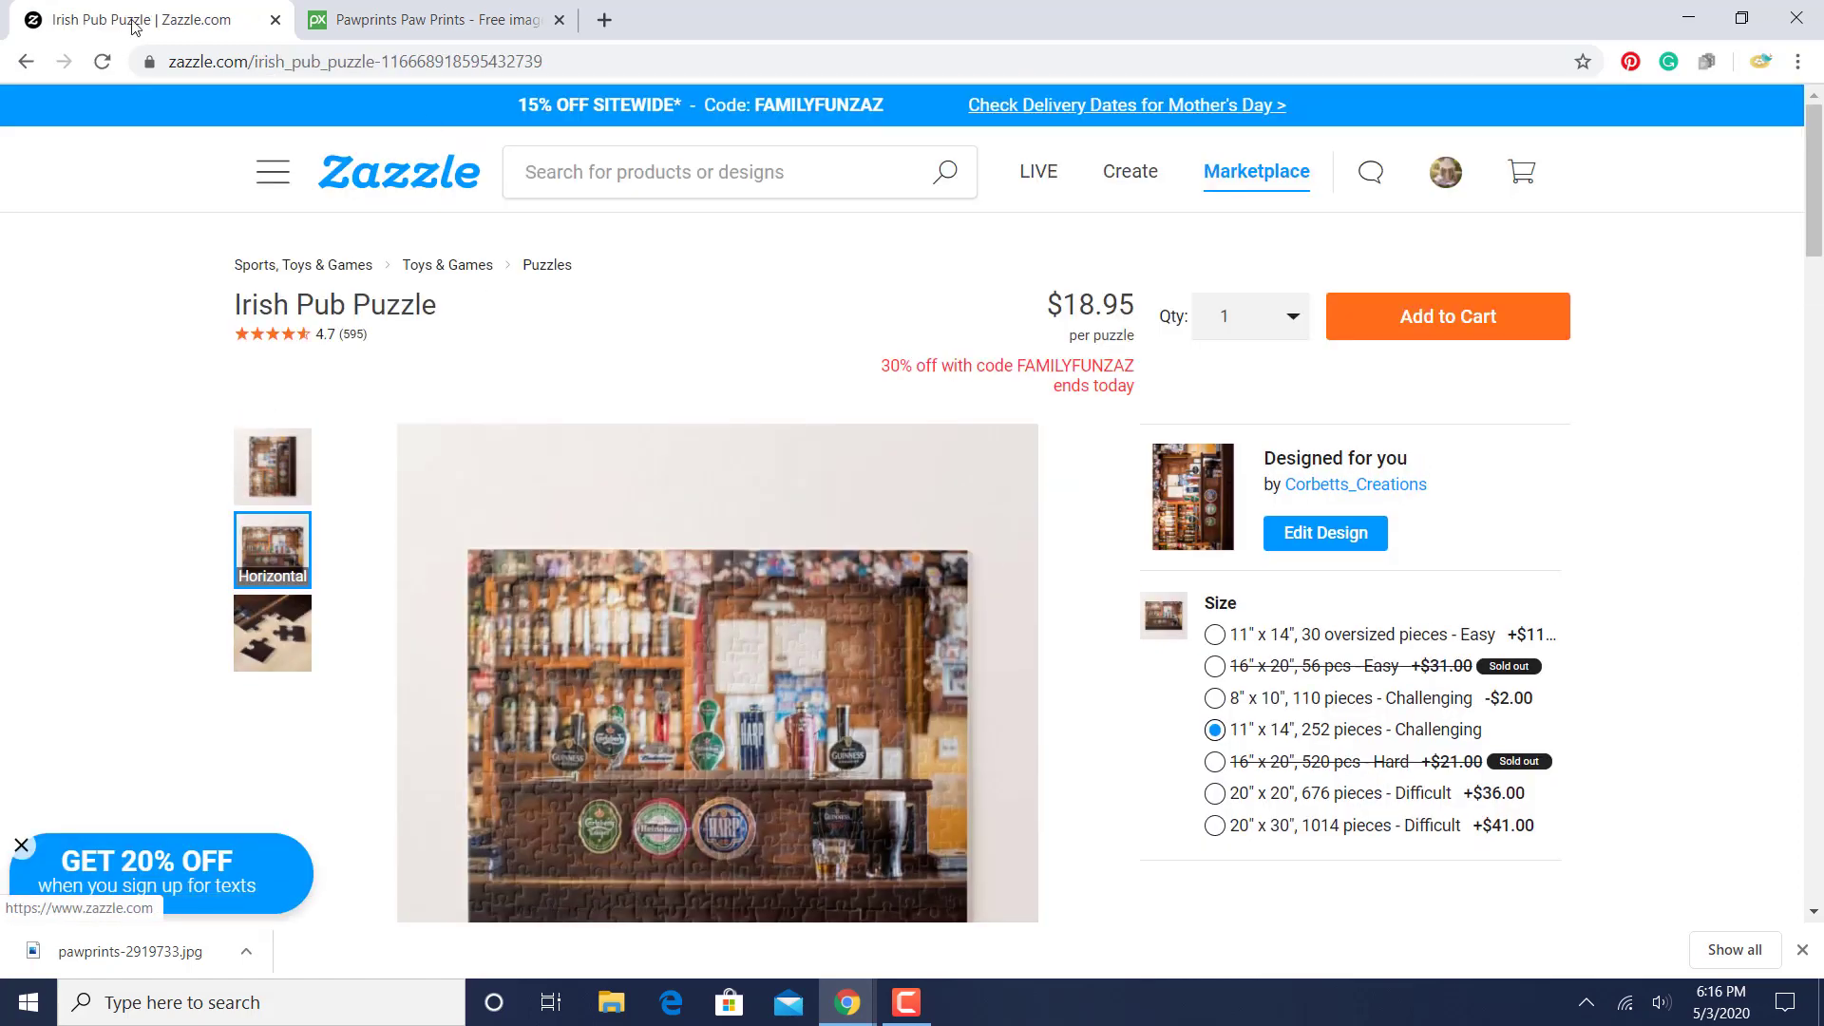
click(38, 62)
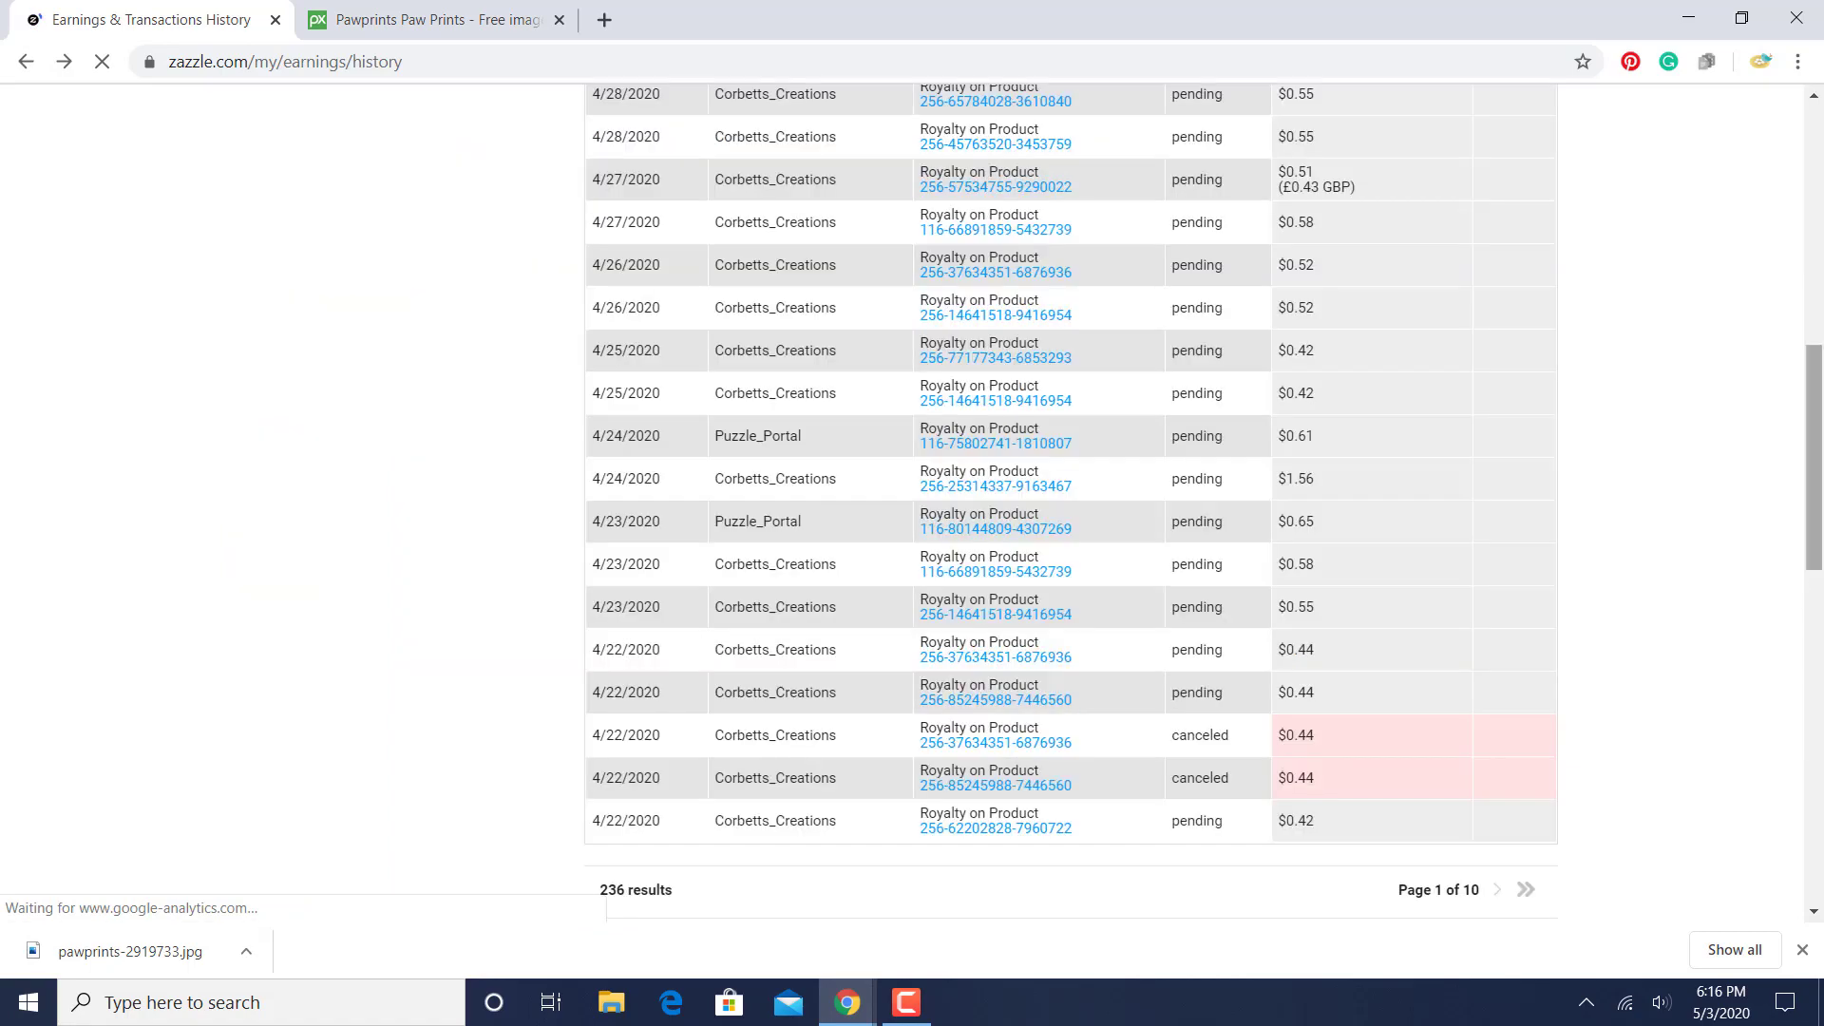
- View the product behind the newest royalty entry, dated 5/2/2020, and return to the earnings history
scroll(1802, 355, up, 4)
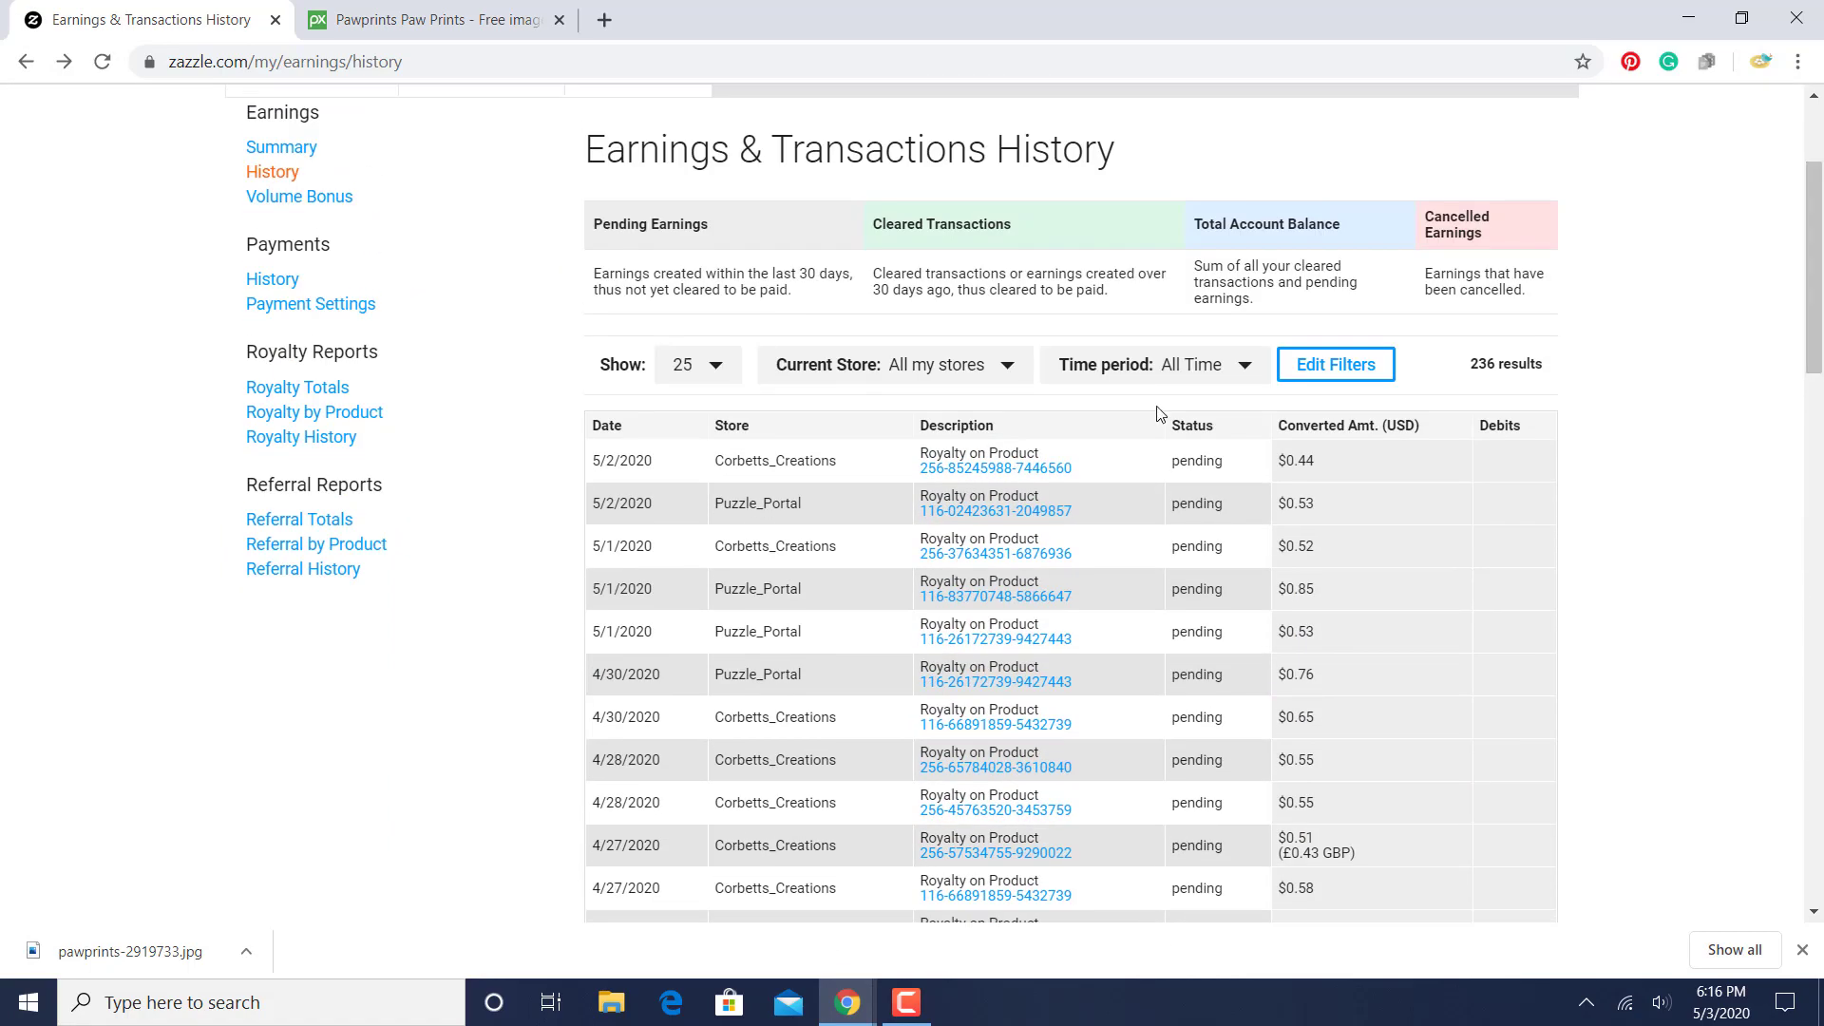
click(993, 475)
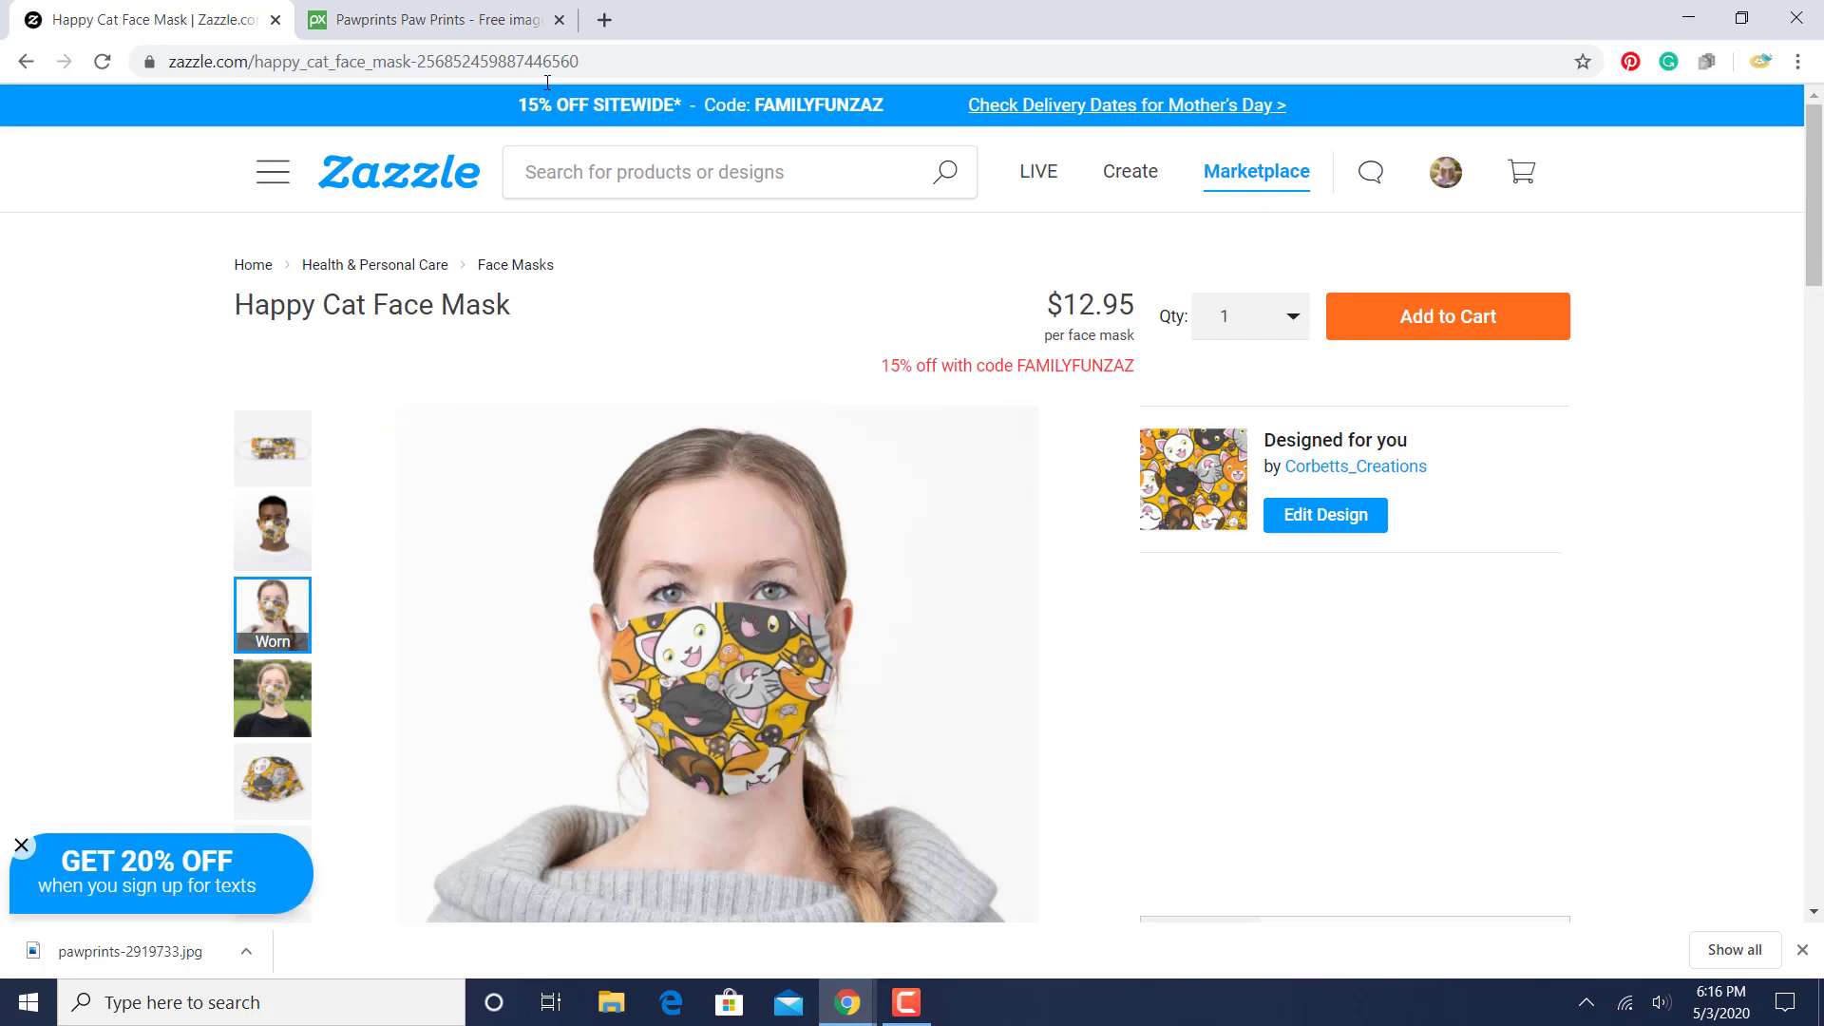
click(28, 60)
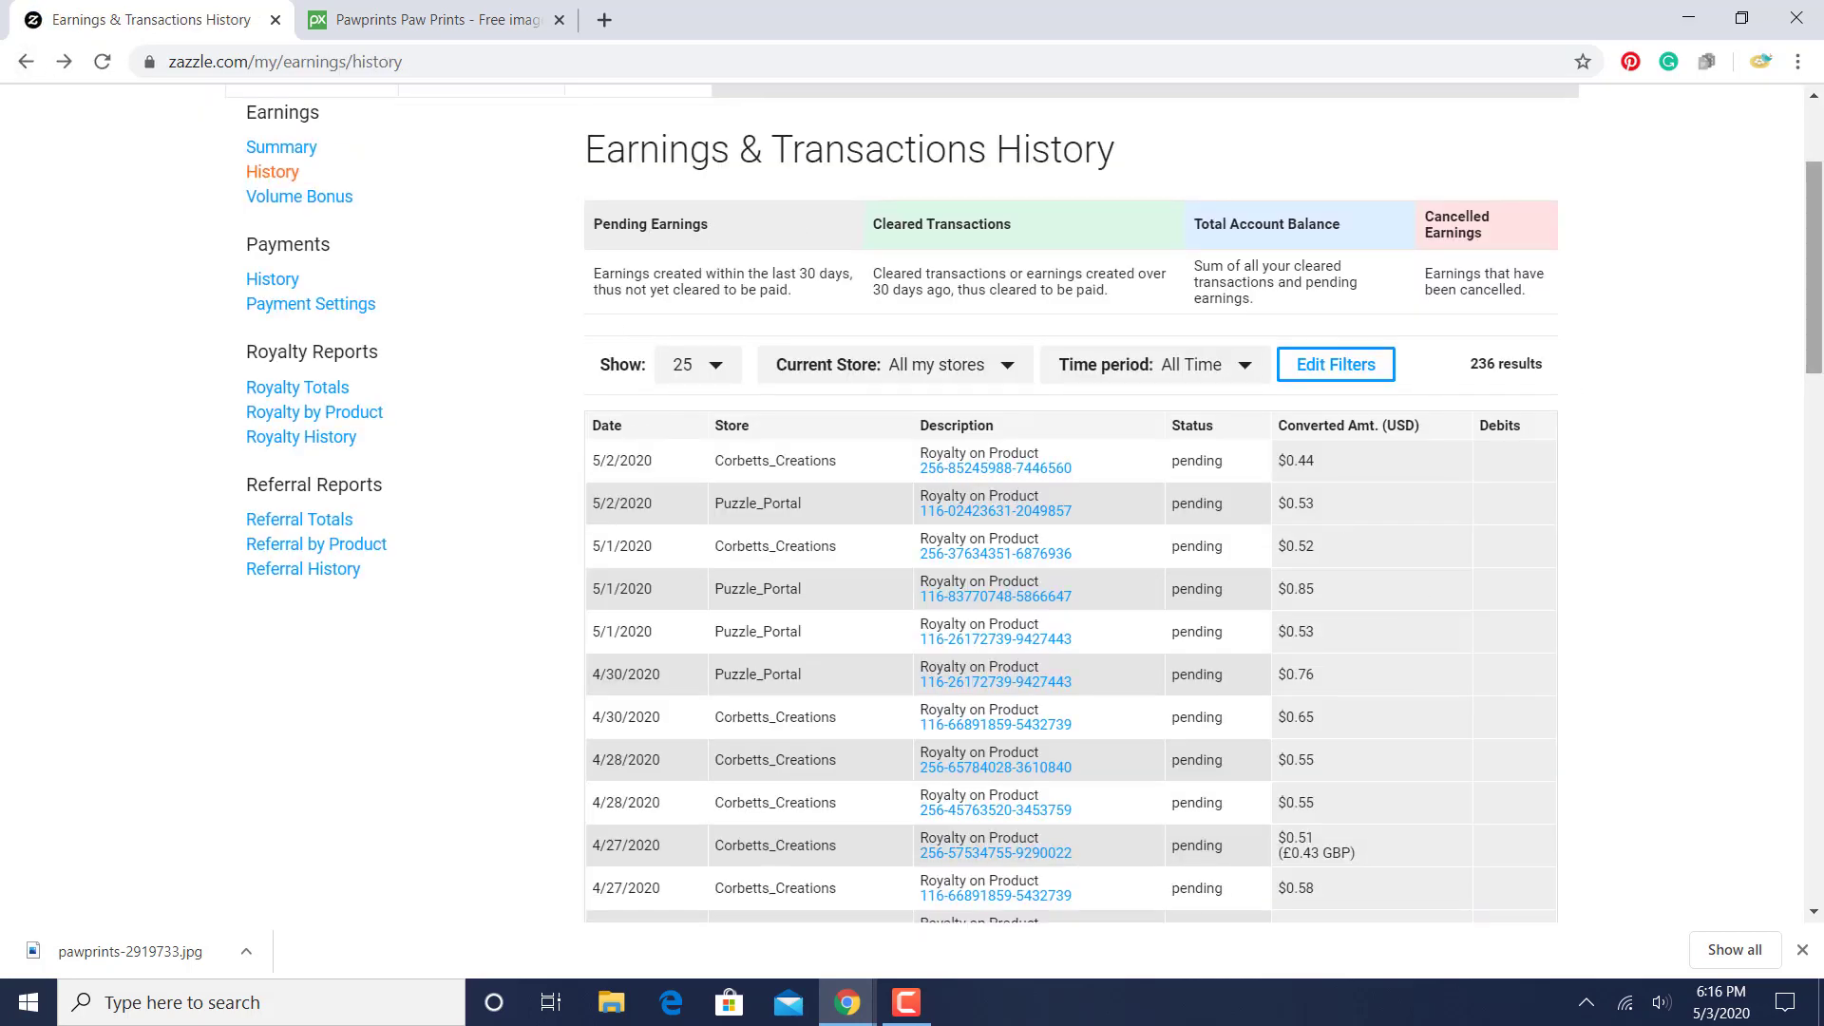
- Review the stores, statuses and amounts listed on the first page of the earnings history
drag(1815, 249, 1815, 359)
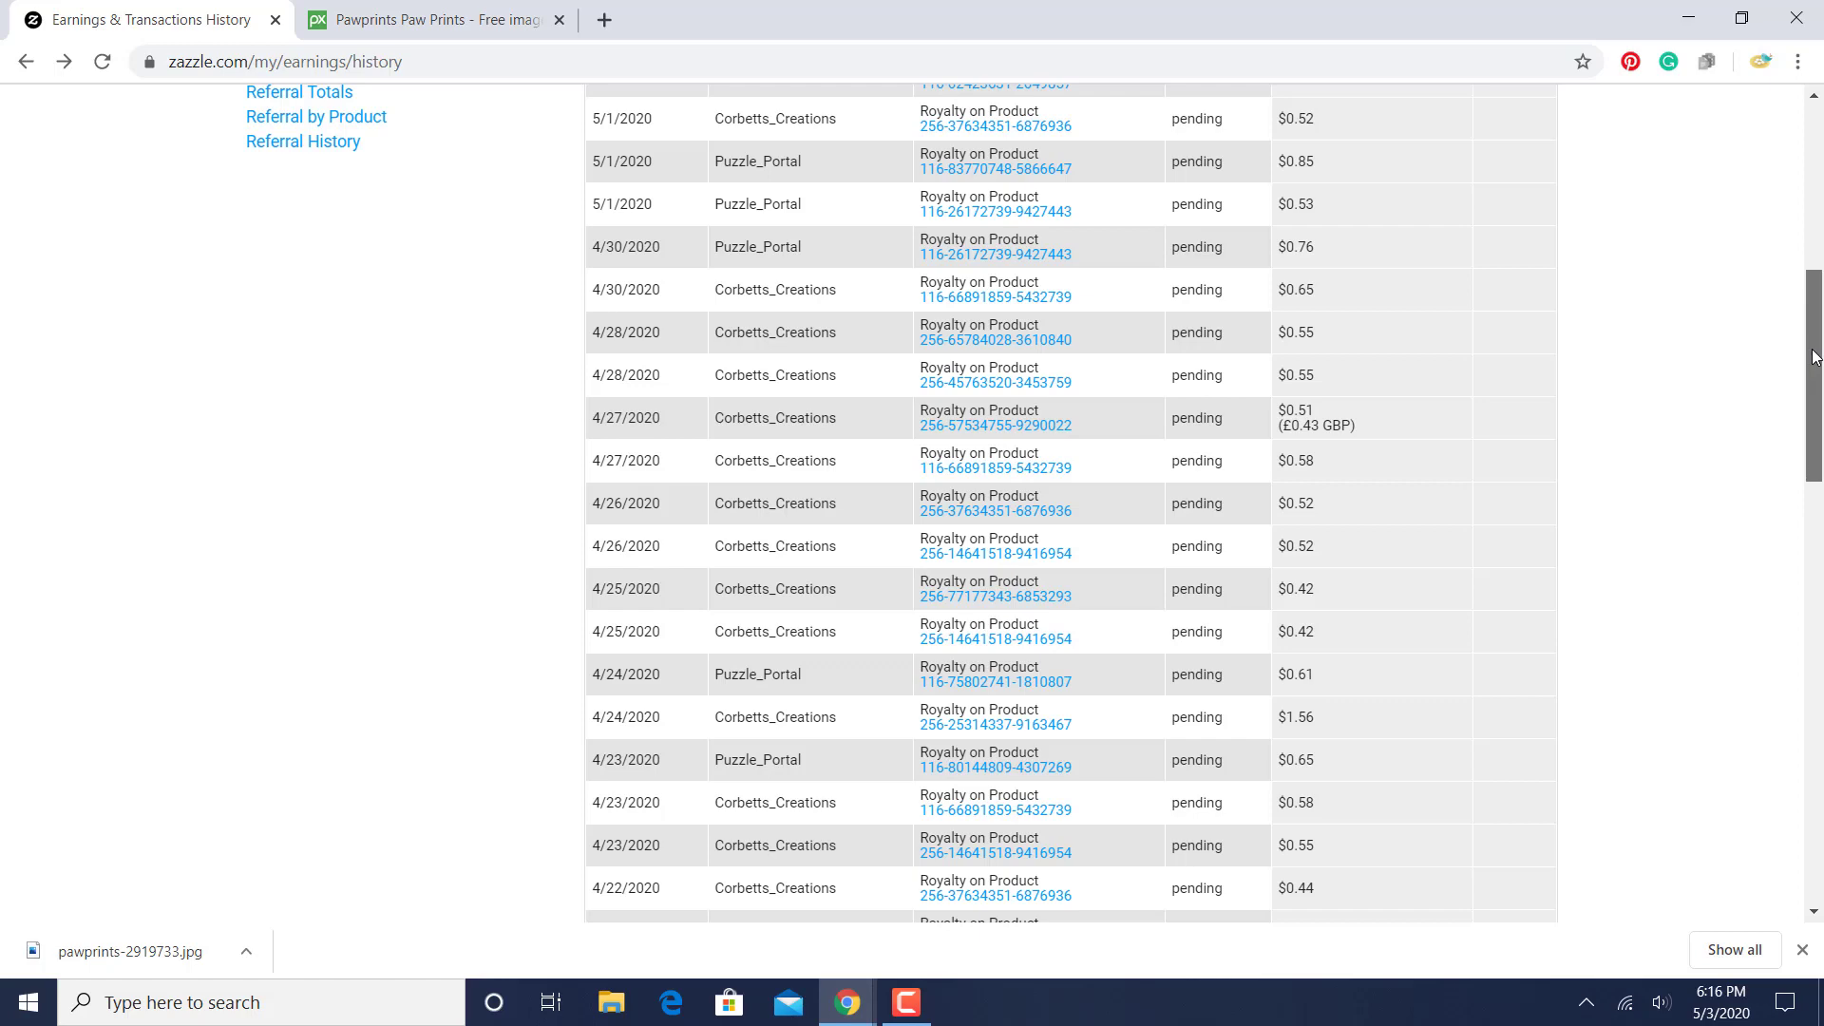
drag(1814, 357, 1798, 218)
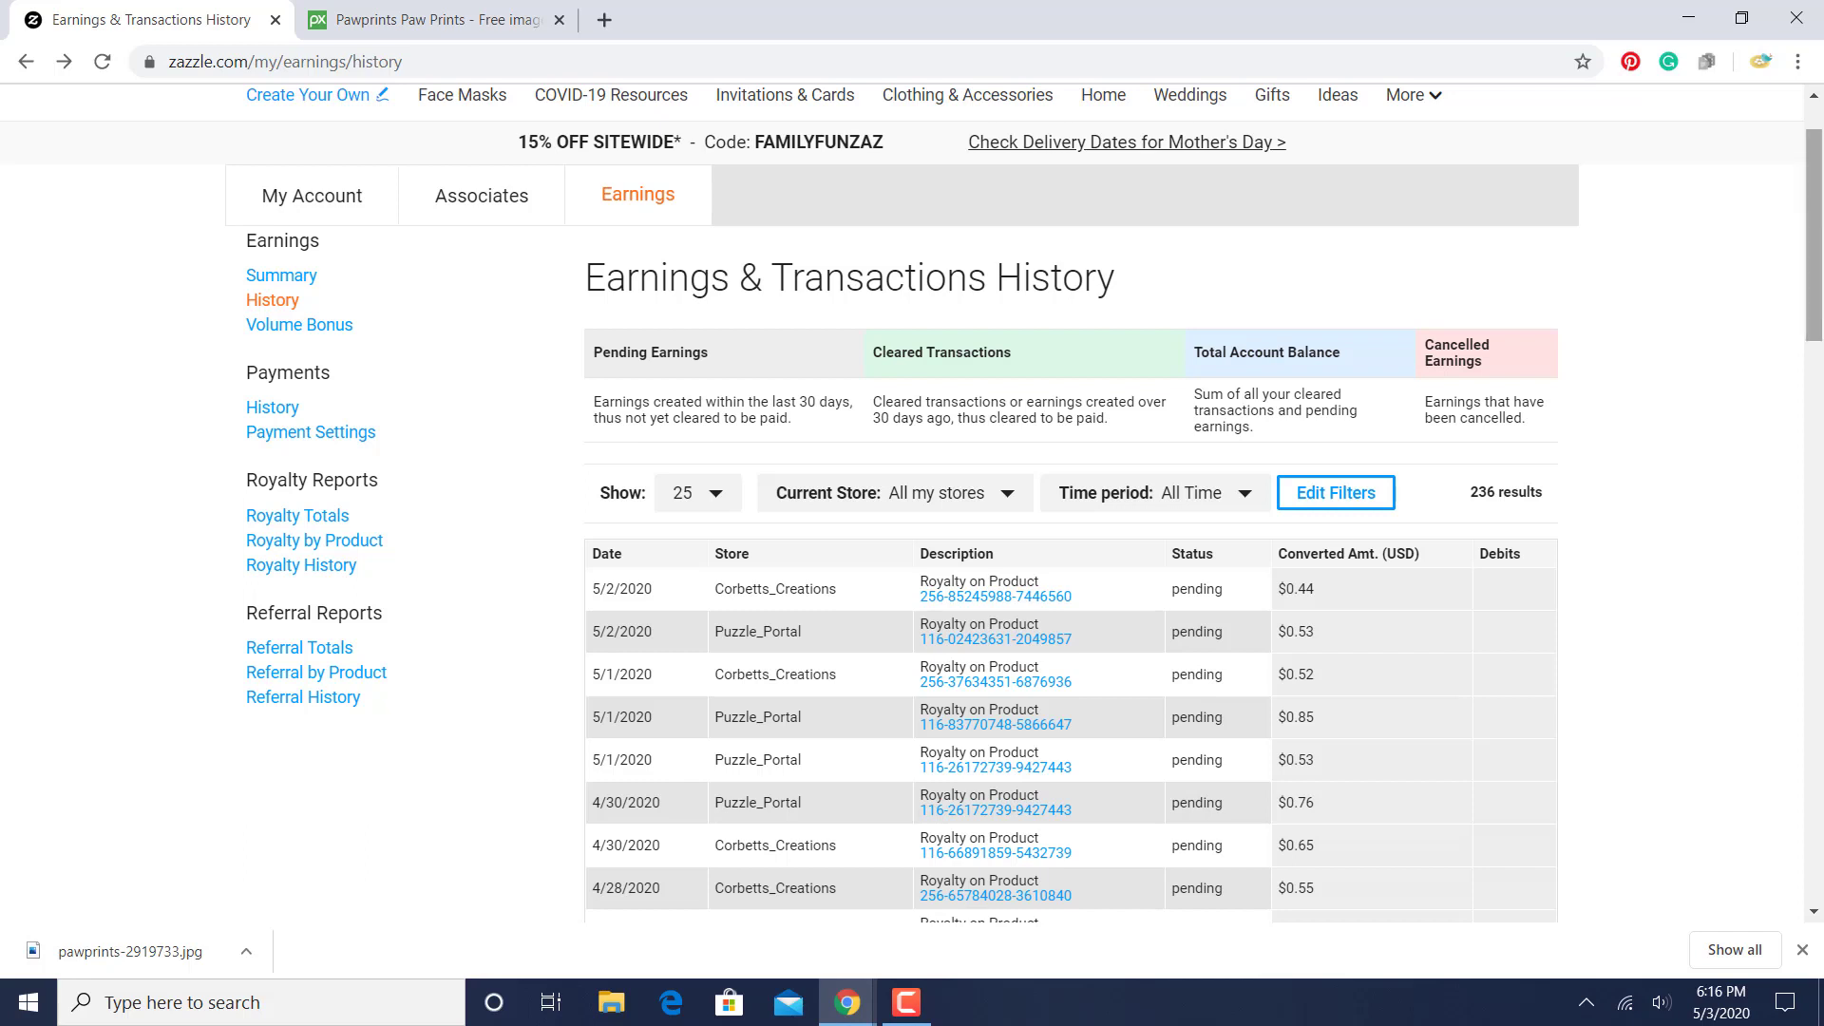
drag(1816, 218, 1817, 263)
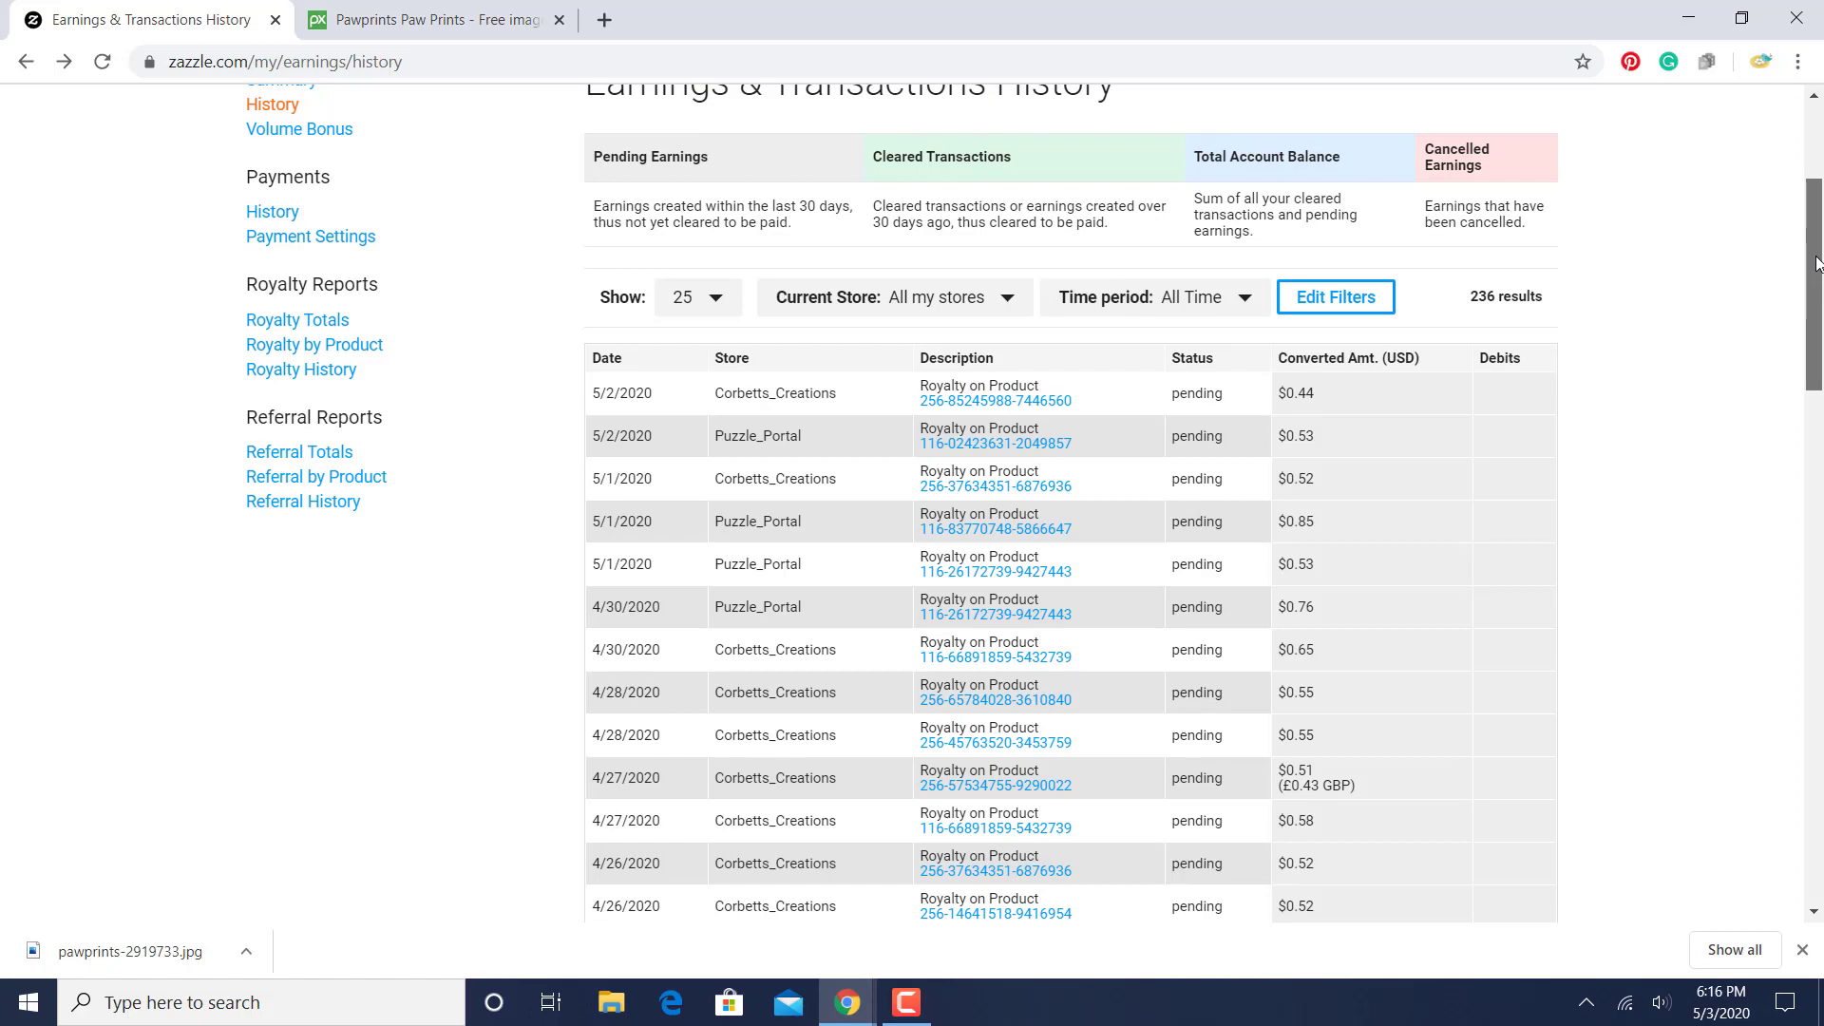
drag(1816, 268, 1654, 494)
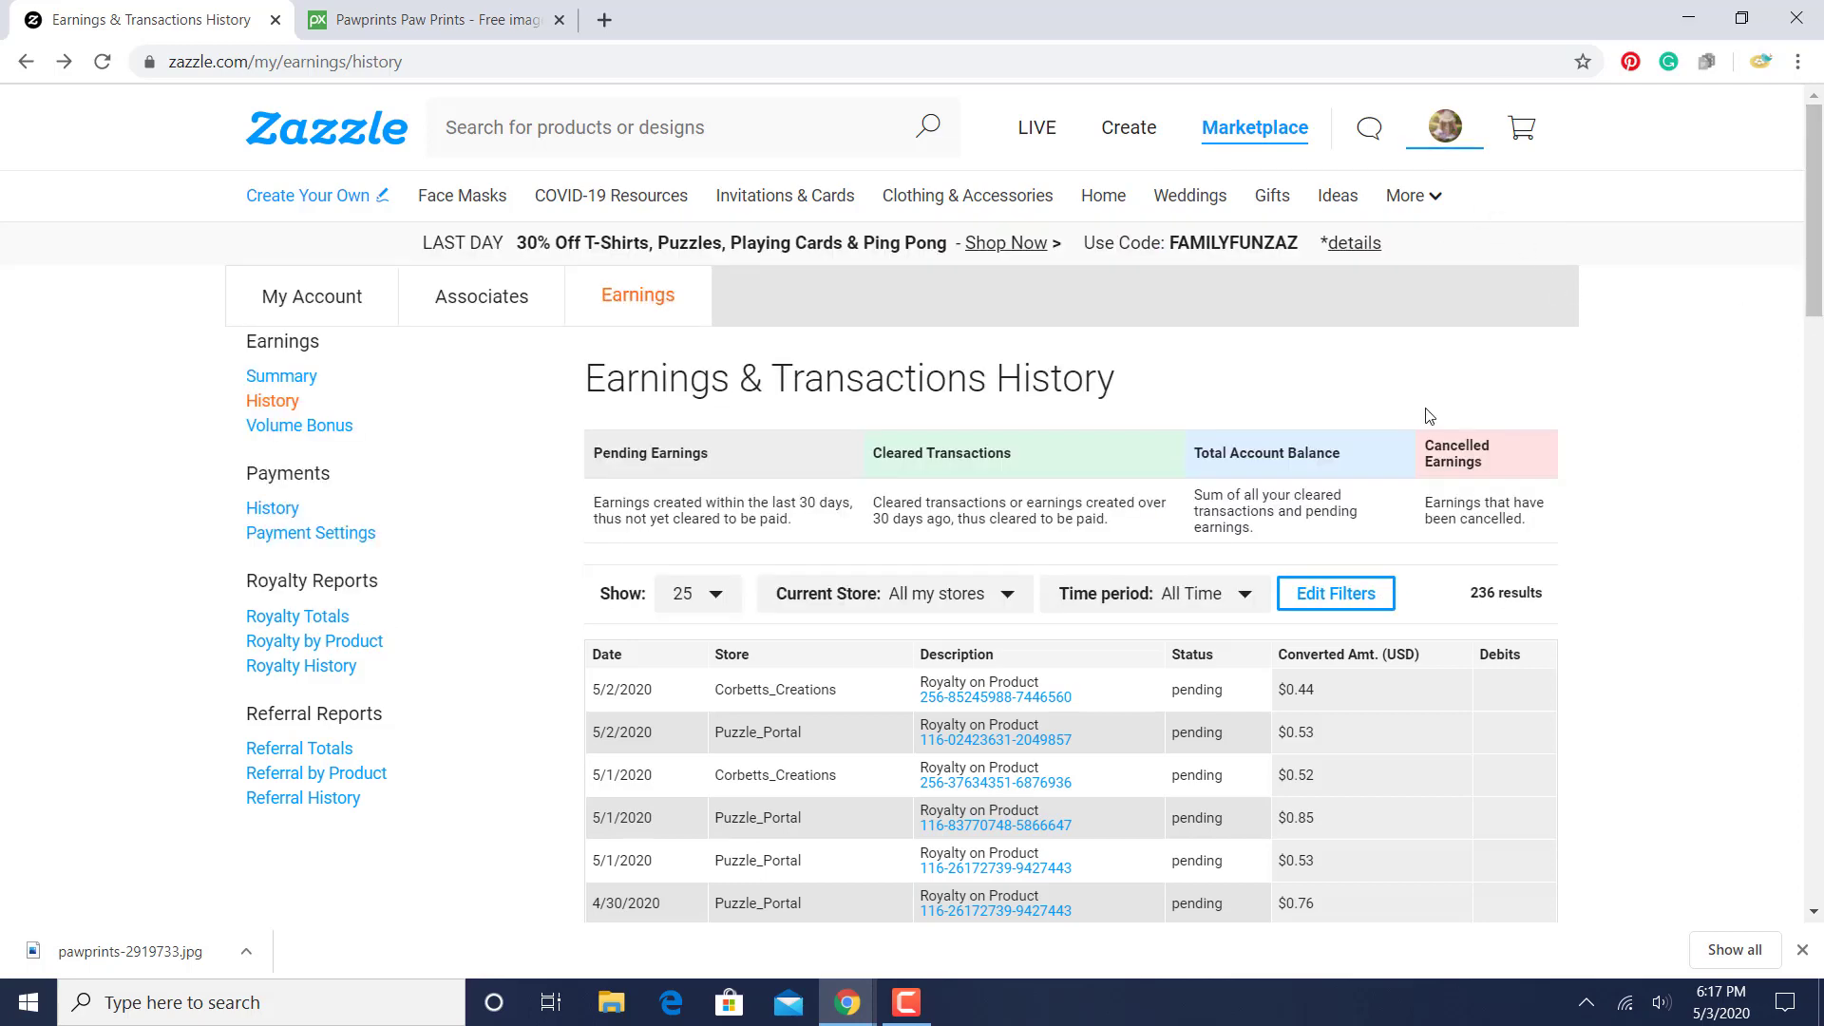
- Sign out of the account and open the registration form for creating a new account
mouse_move(1449, 140)
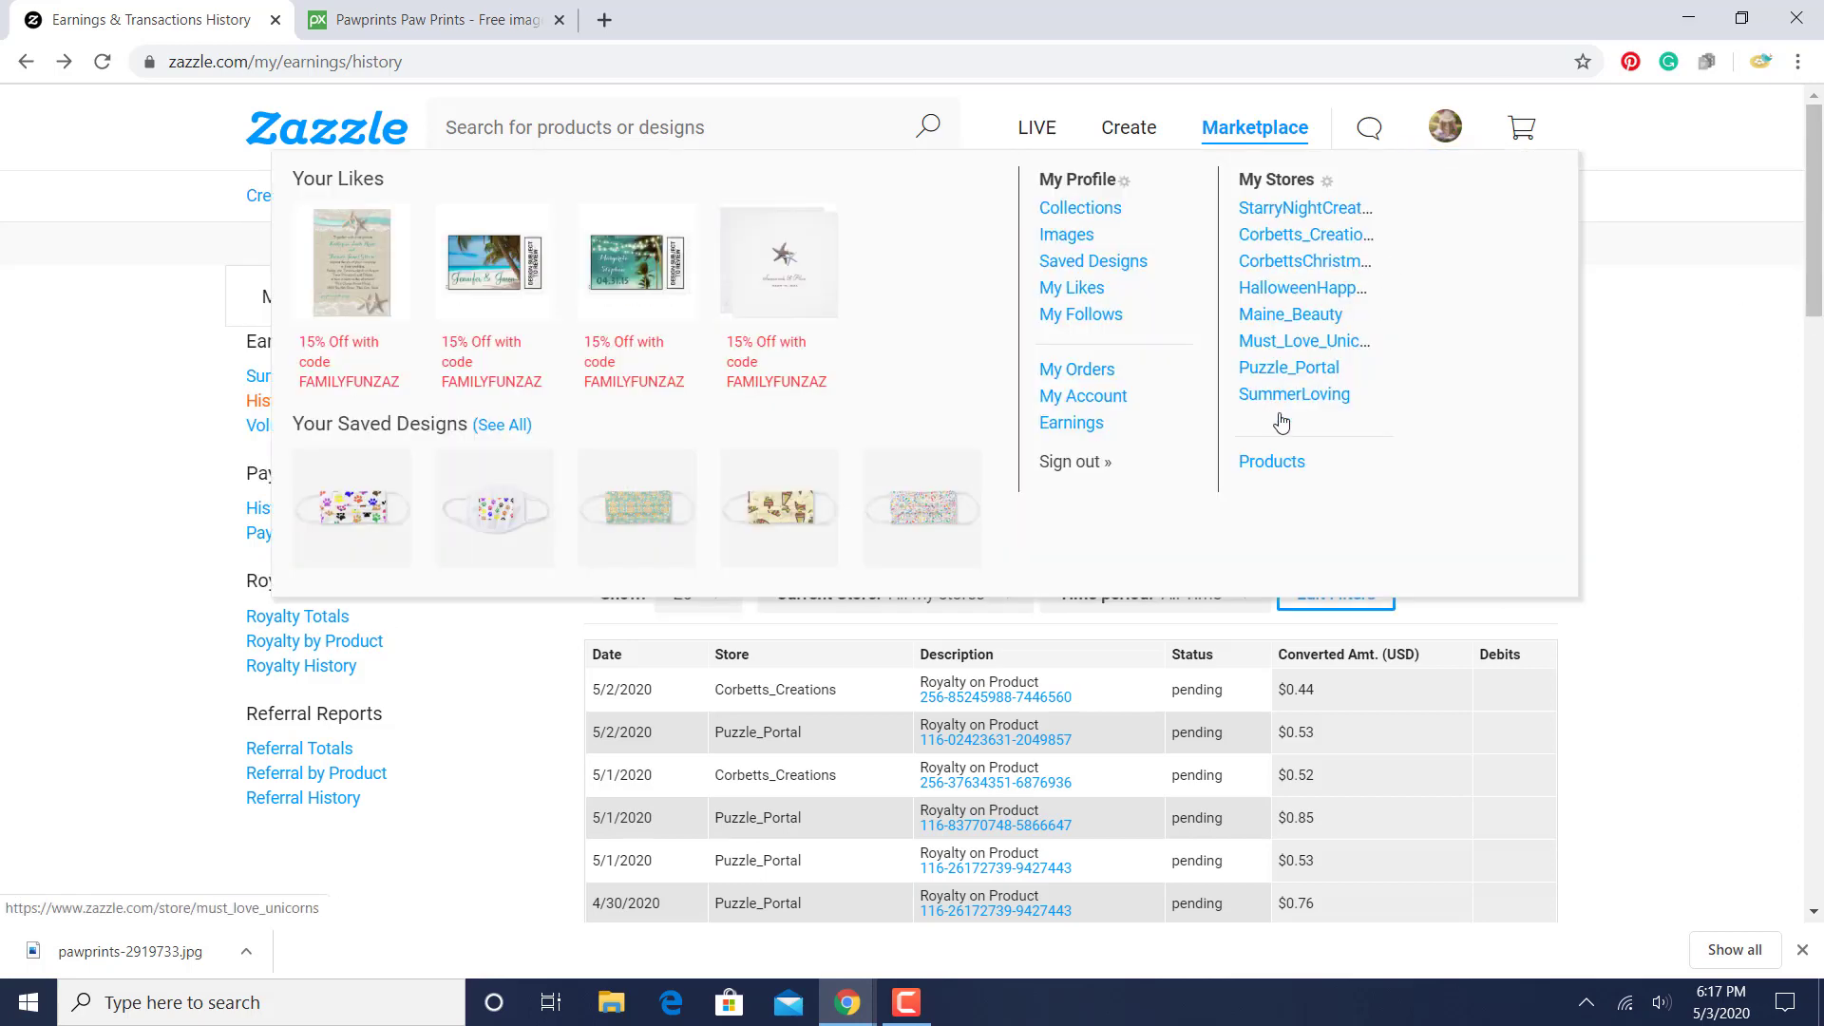
click(1090, 464)
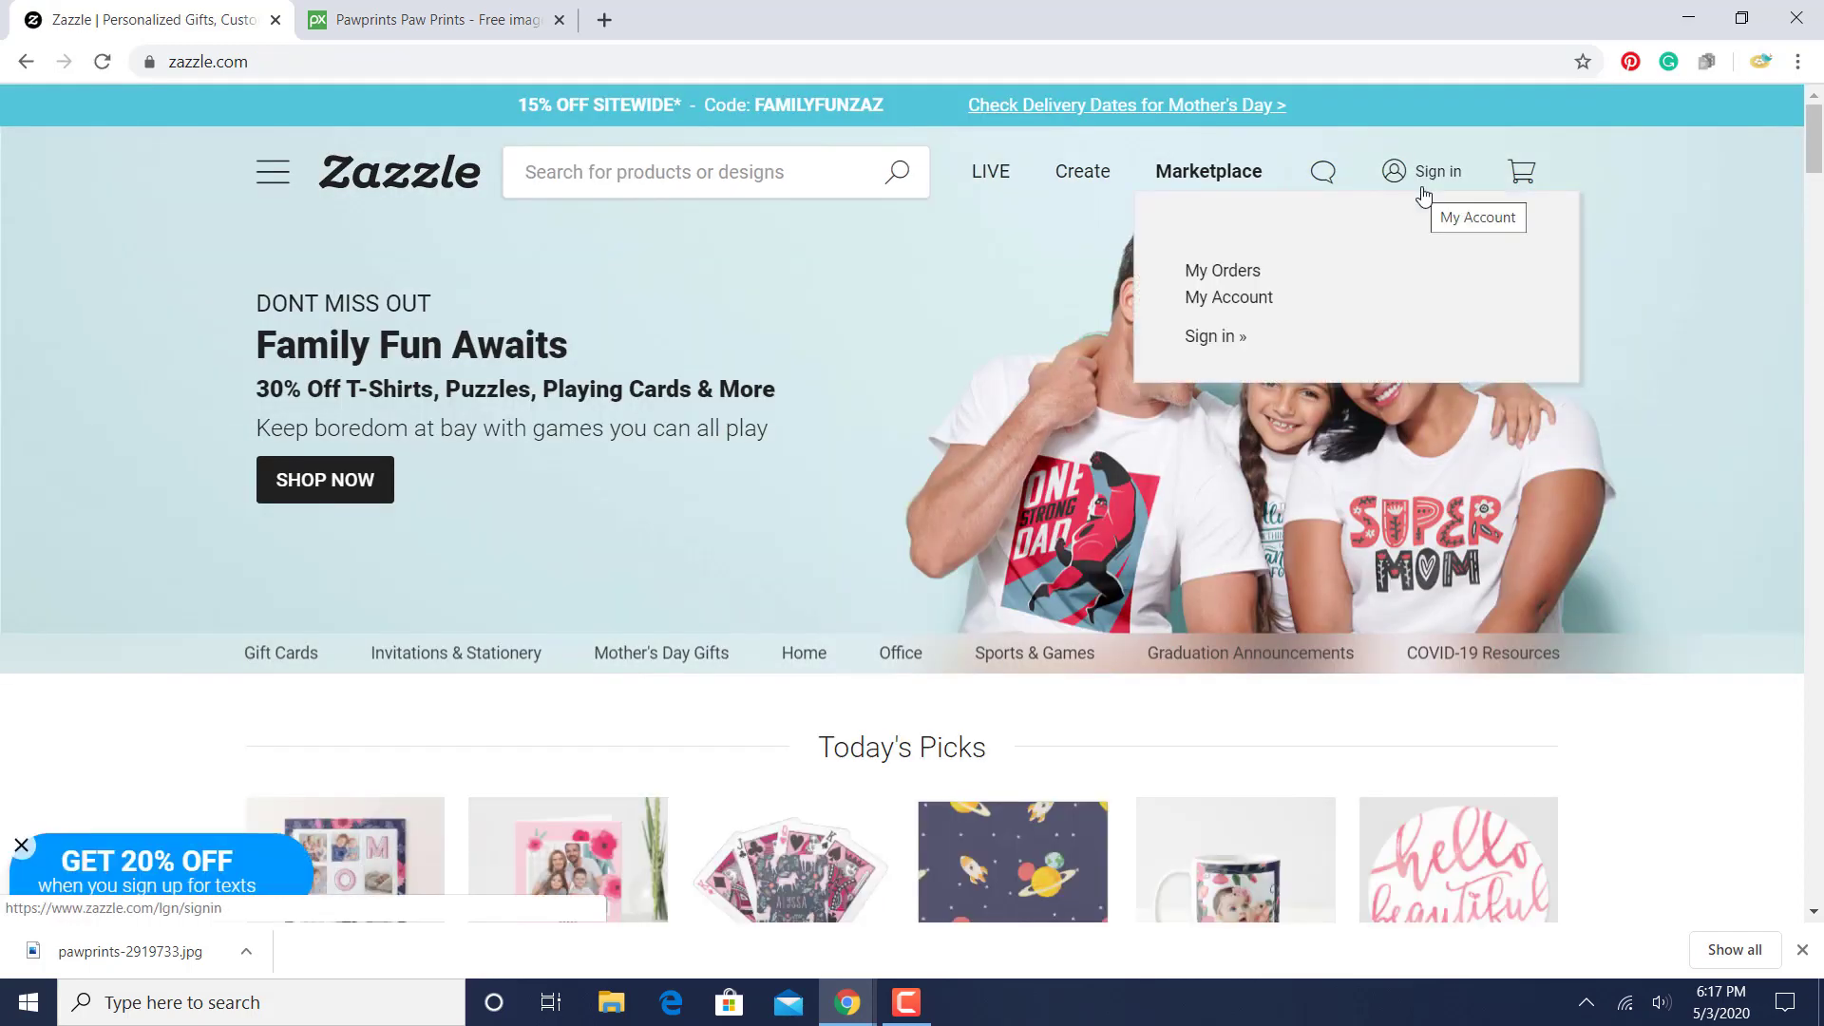
click(1422, 195)
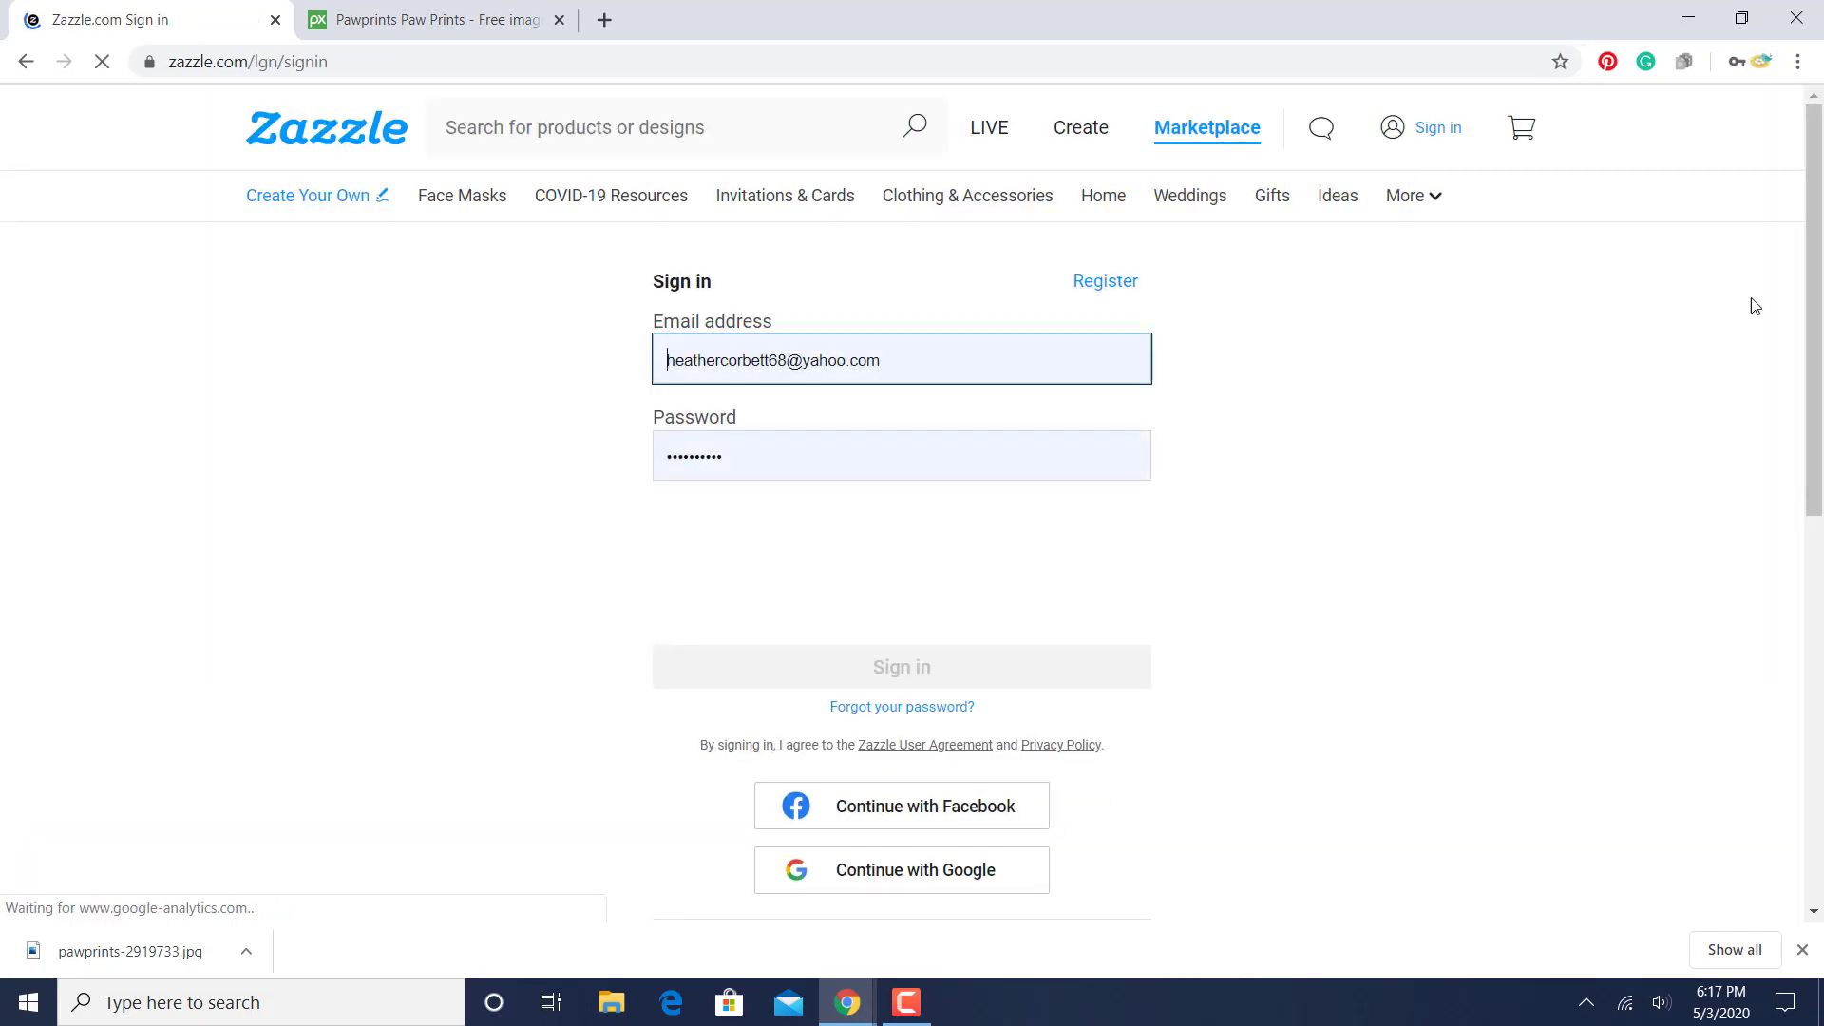
drag(1814, 501, 902, 297)
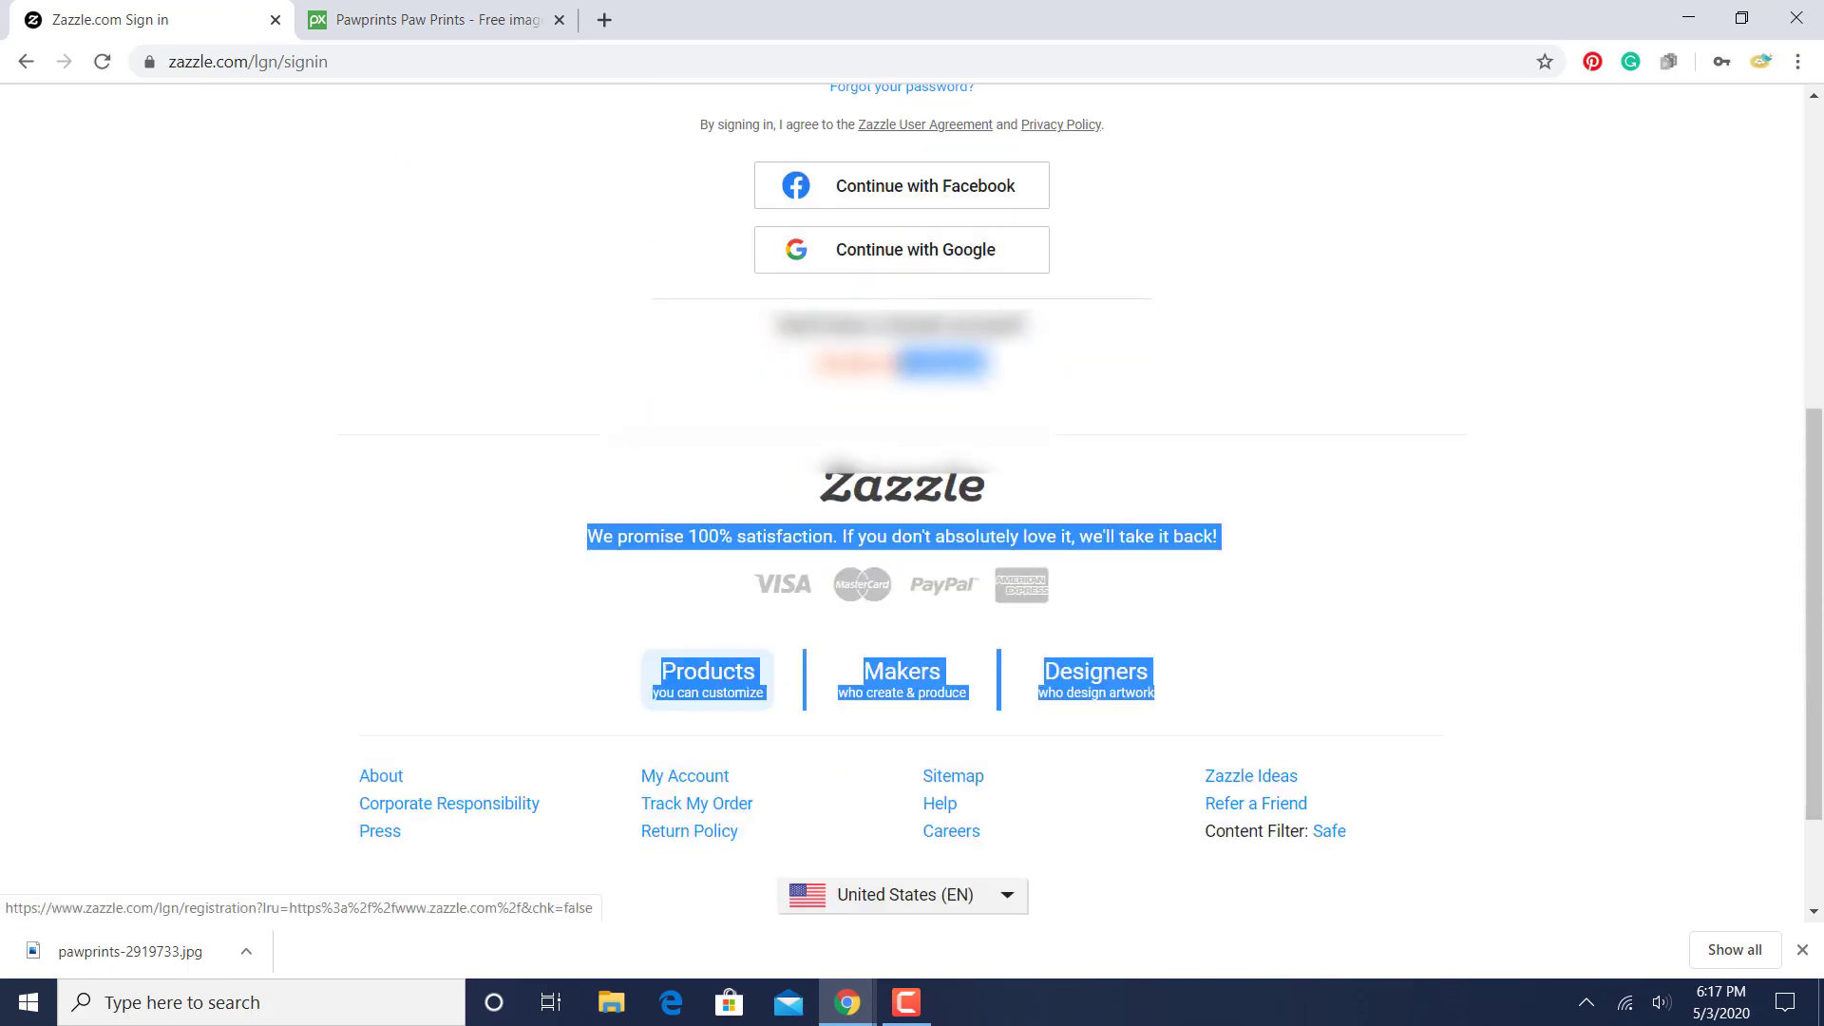
drag(896, 365, 845, 365)
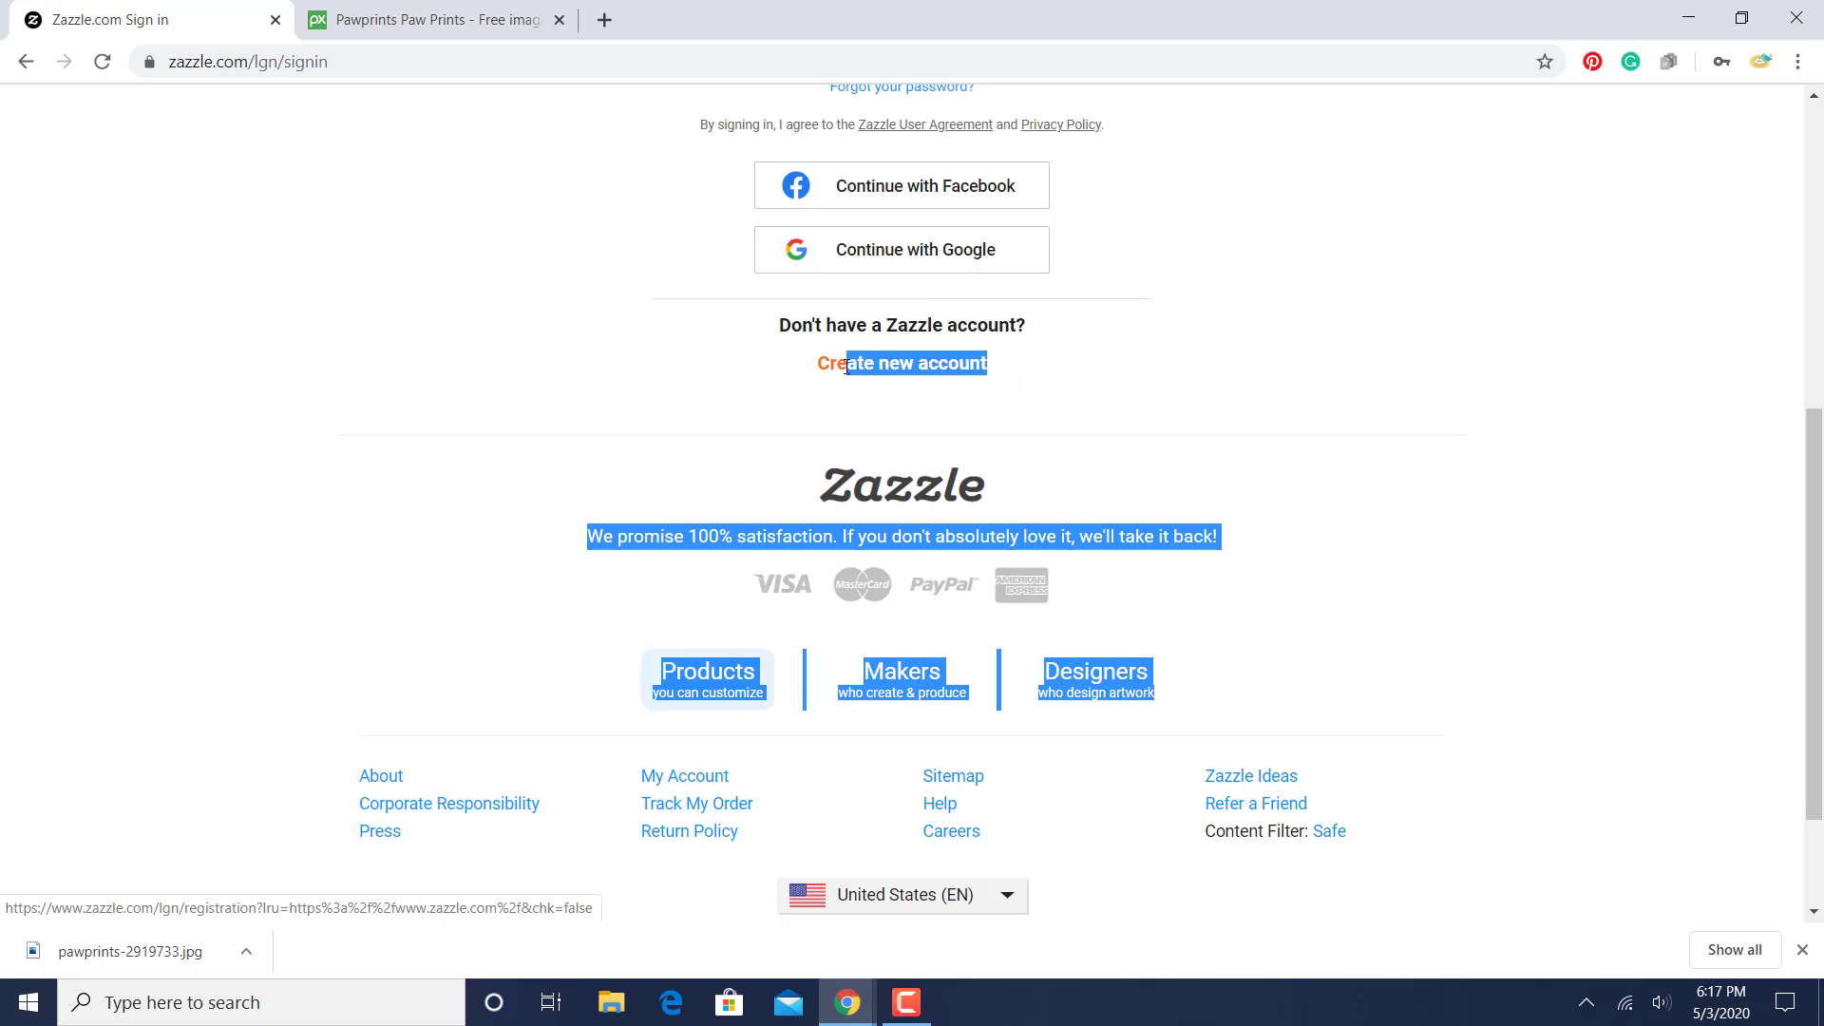
click(704, 486)
click(850, 370)
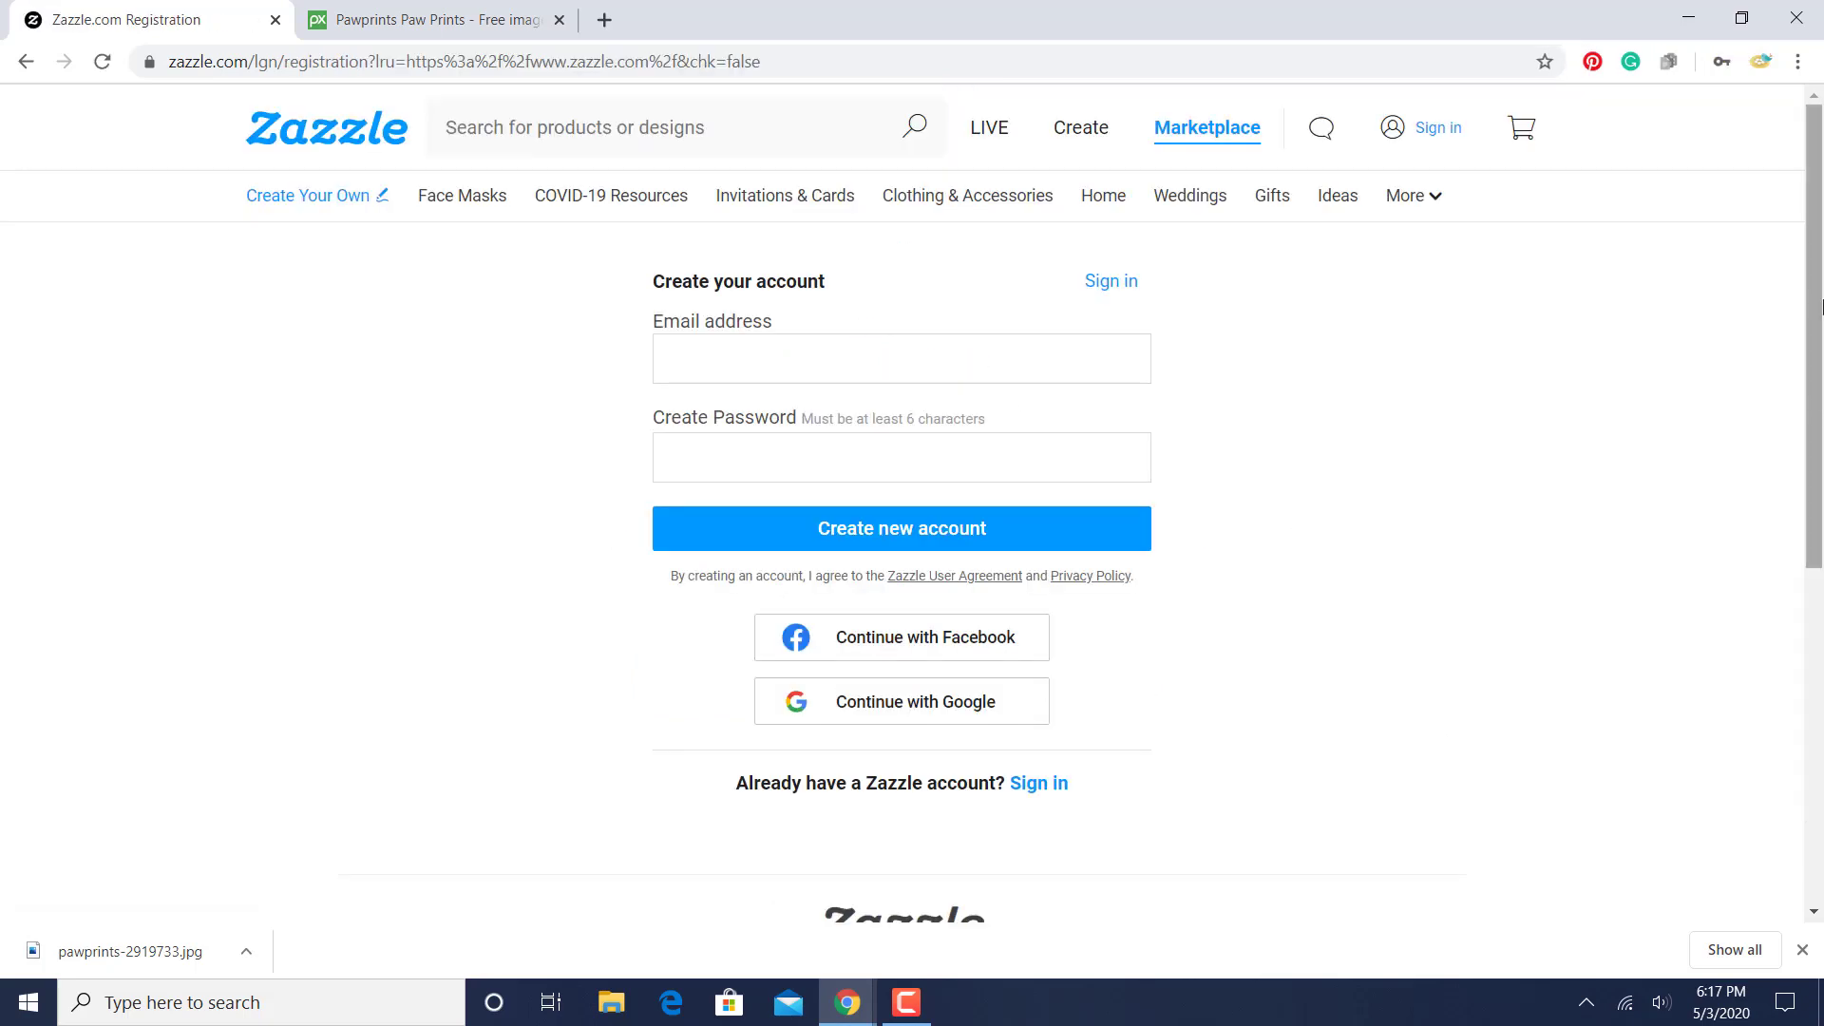
mouse_move(1819, 306)
mouse_down()
mouse_move(1814, 460)
mouse_move(1815, 304)
mouse_up()
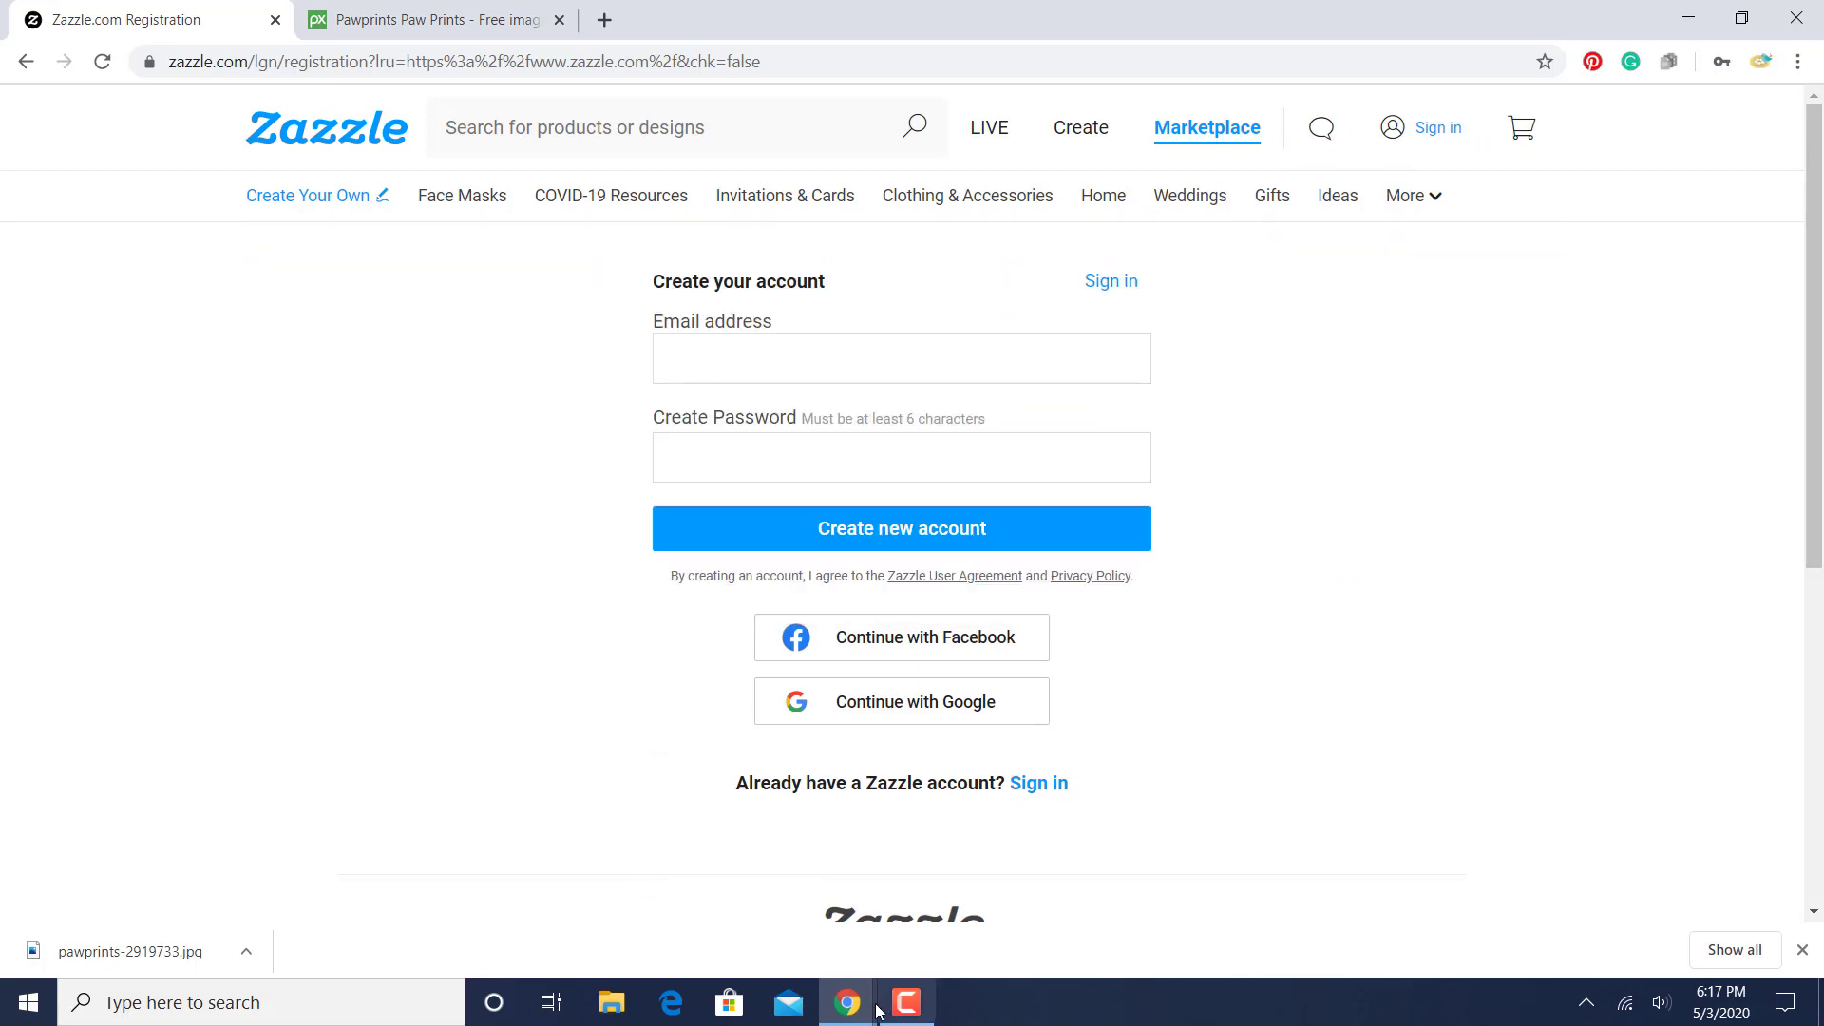
click(801, 941)
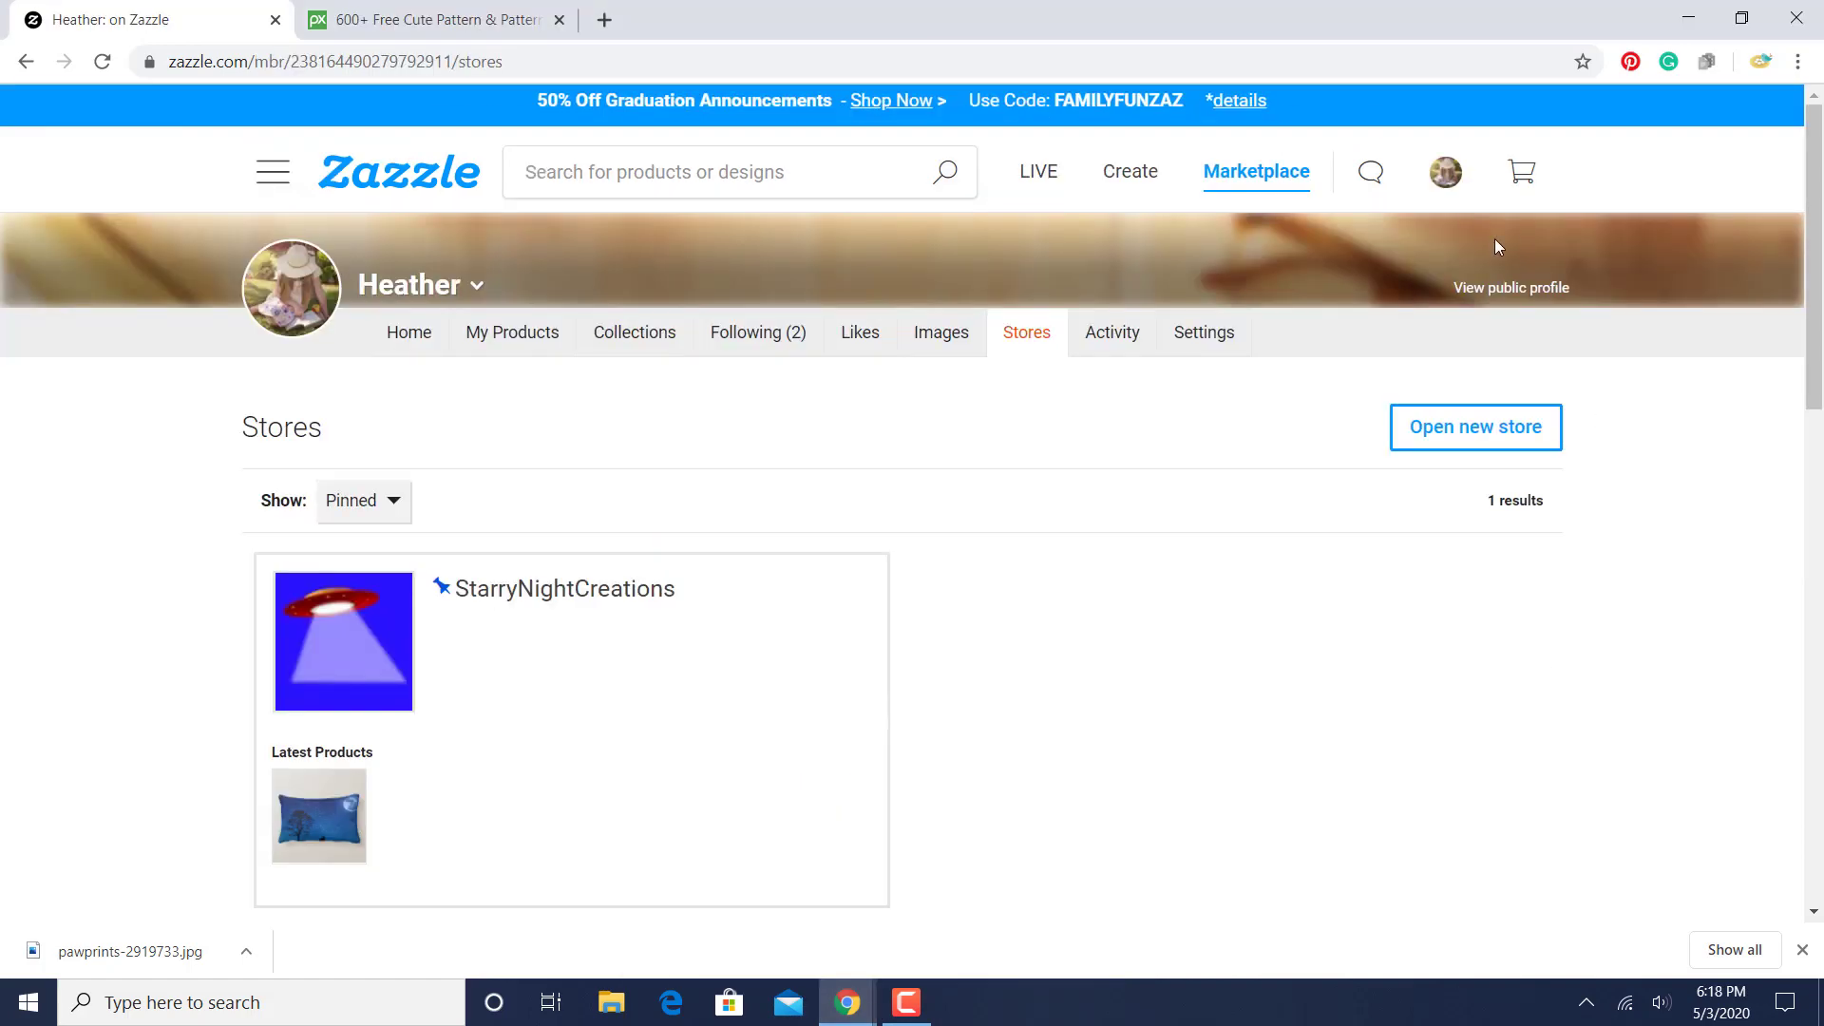
- Open the profile page that lists the account's stores and offers opening a new store
click(1445, 165)
mouse_move(1445, 167)
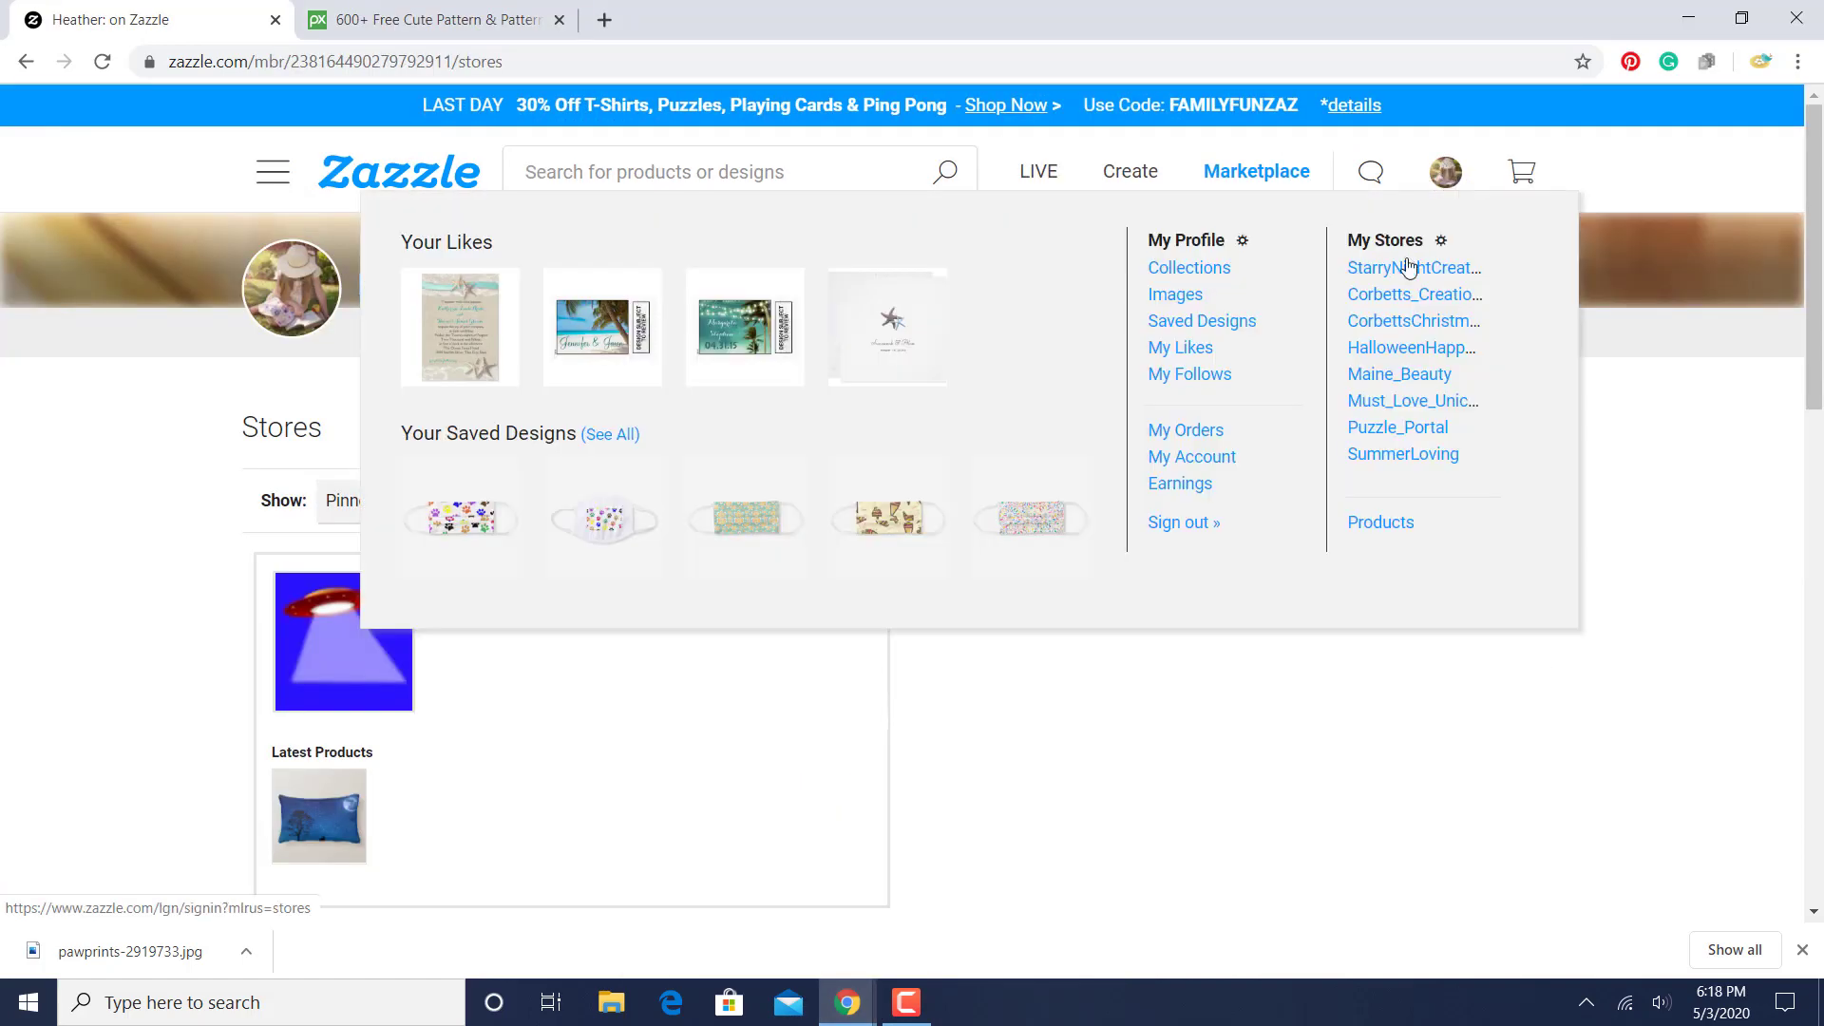
click(1404, 240)
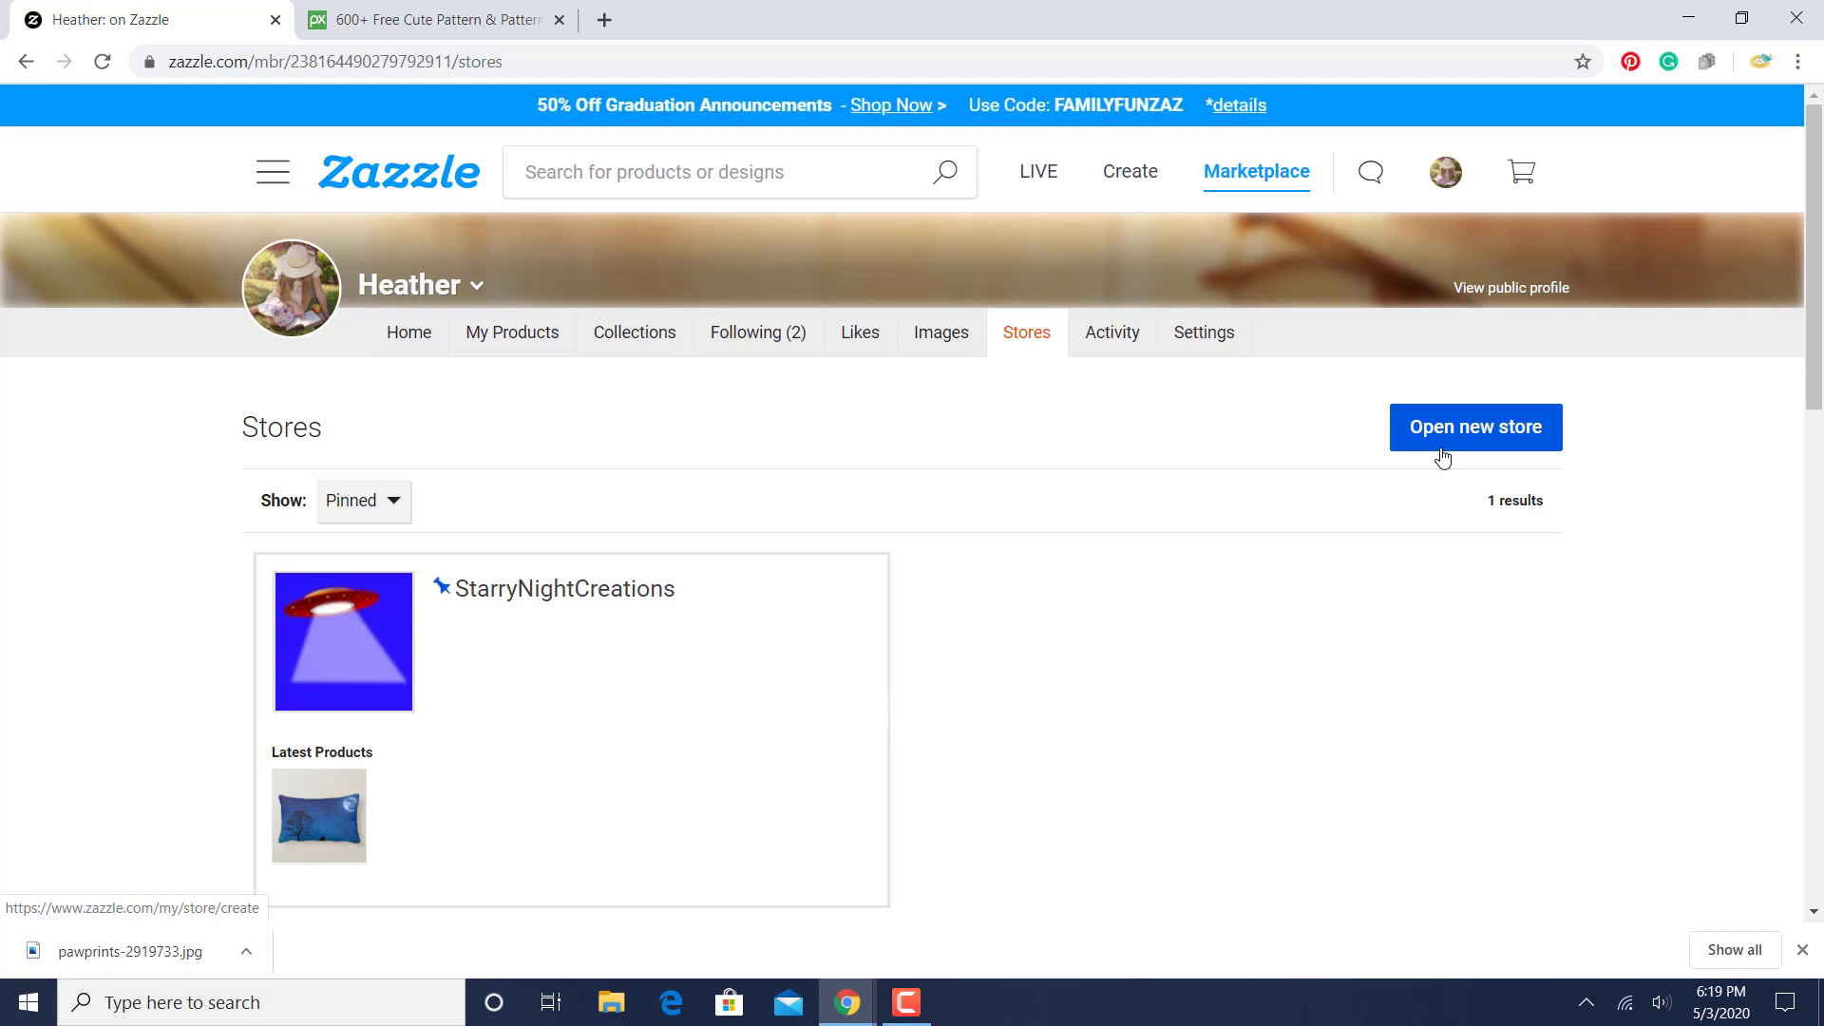
click(906, 1002)
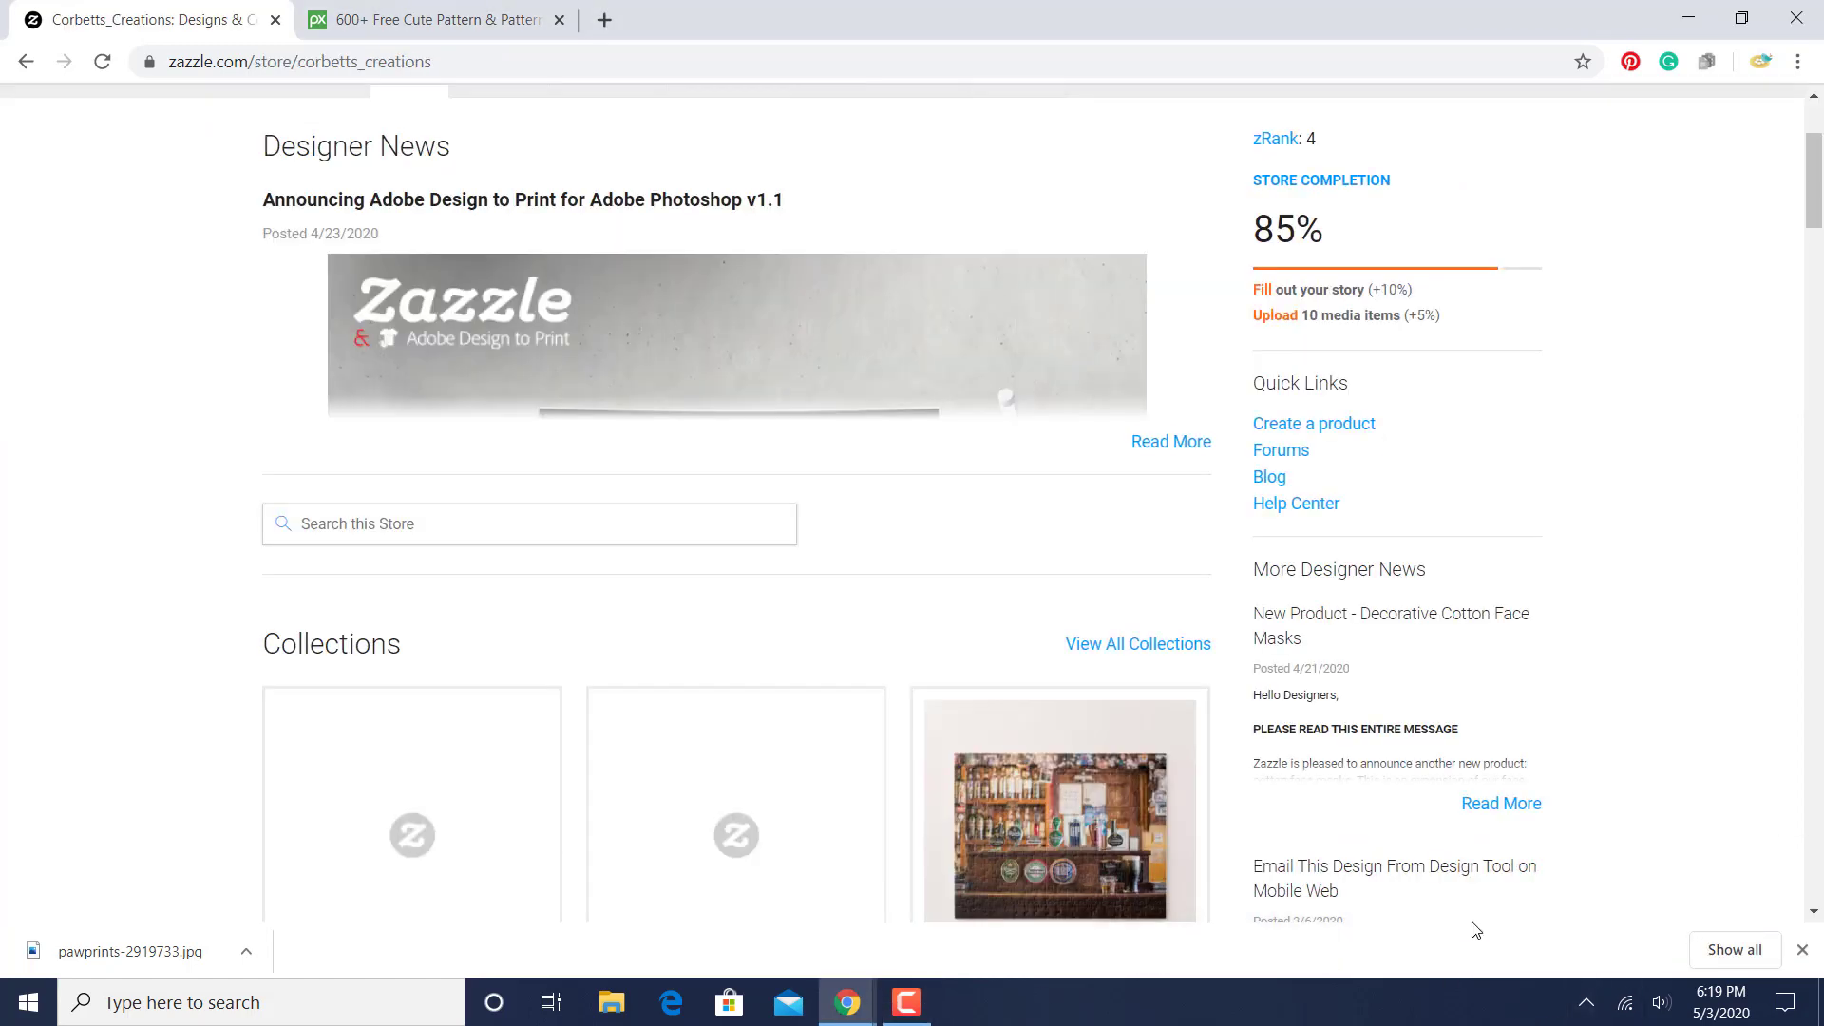
- Start creating a product from the store page and search the custom products for "face mask"
click(1344, 436)
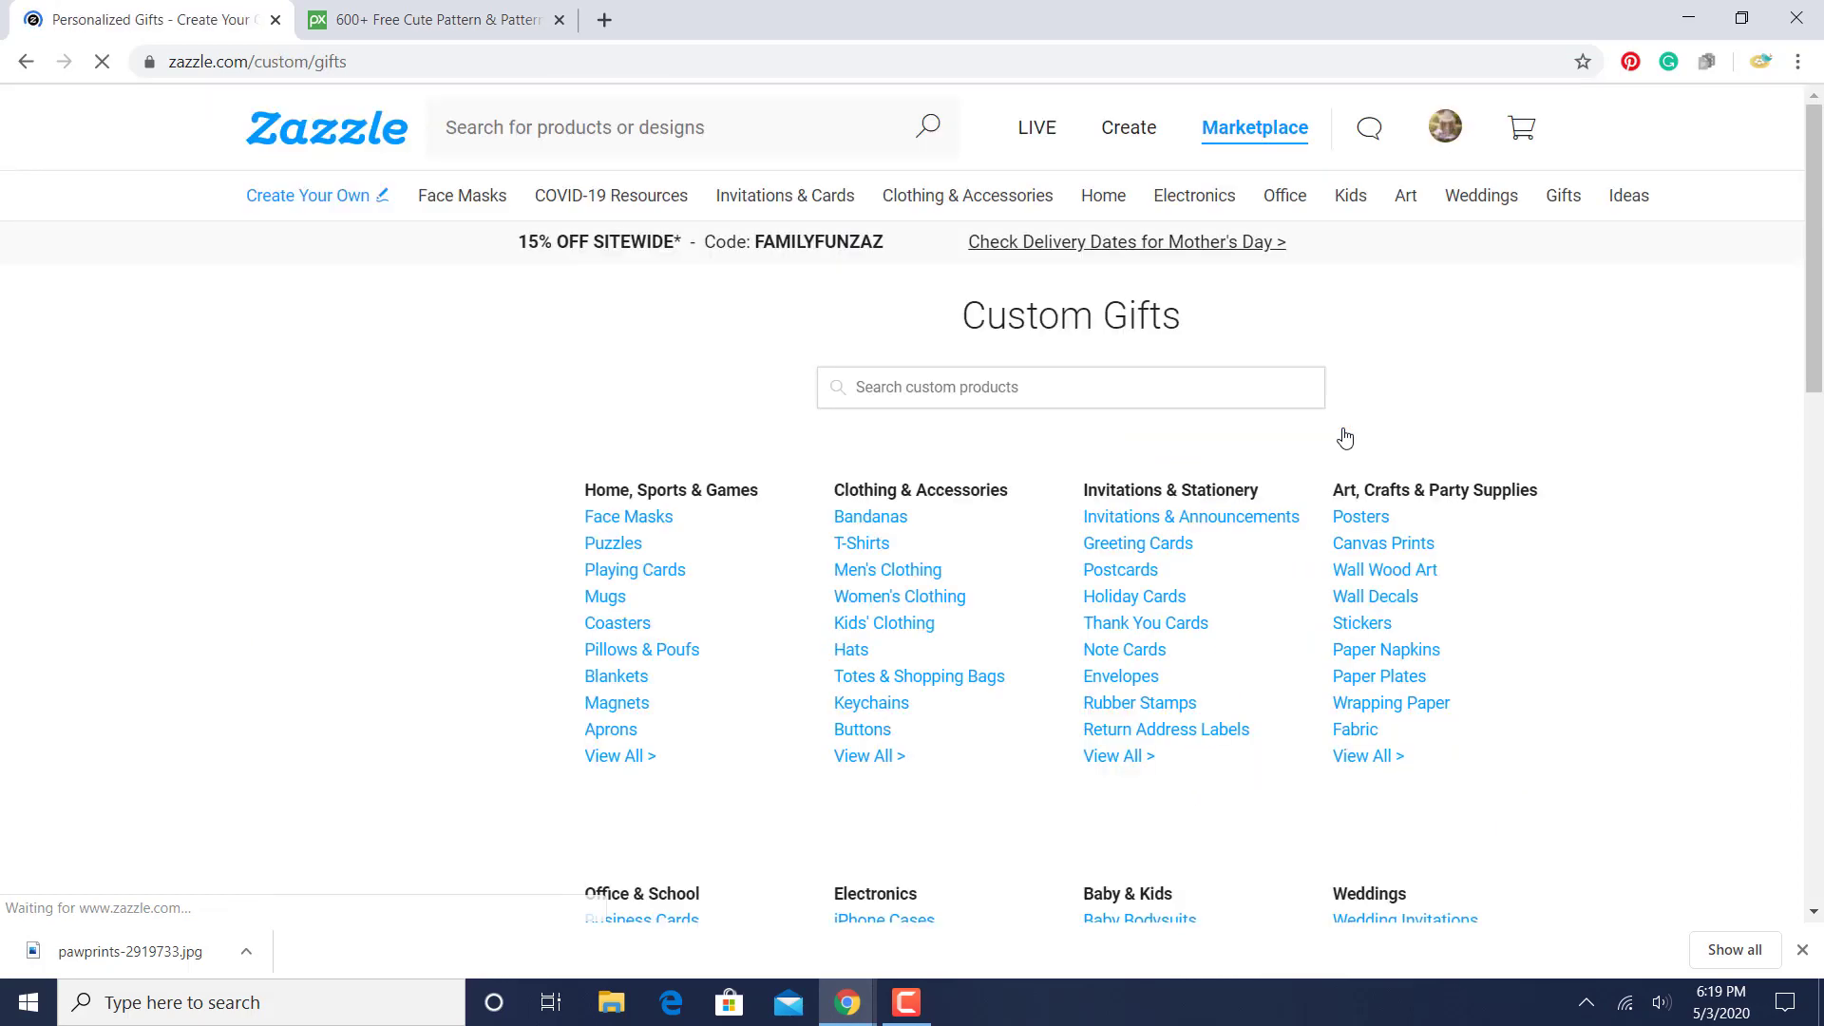
click(1076, 386)
text(face mask)
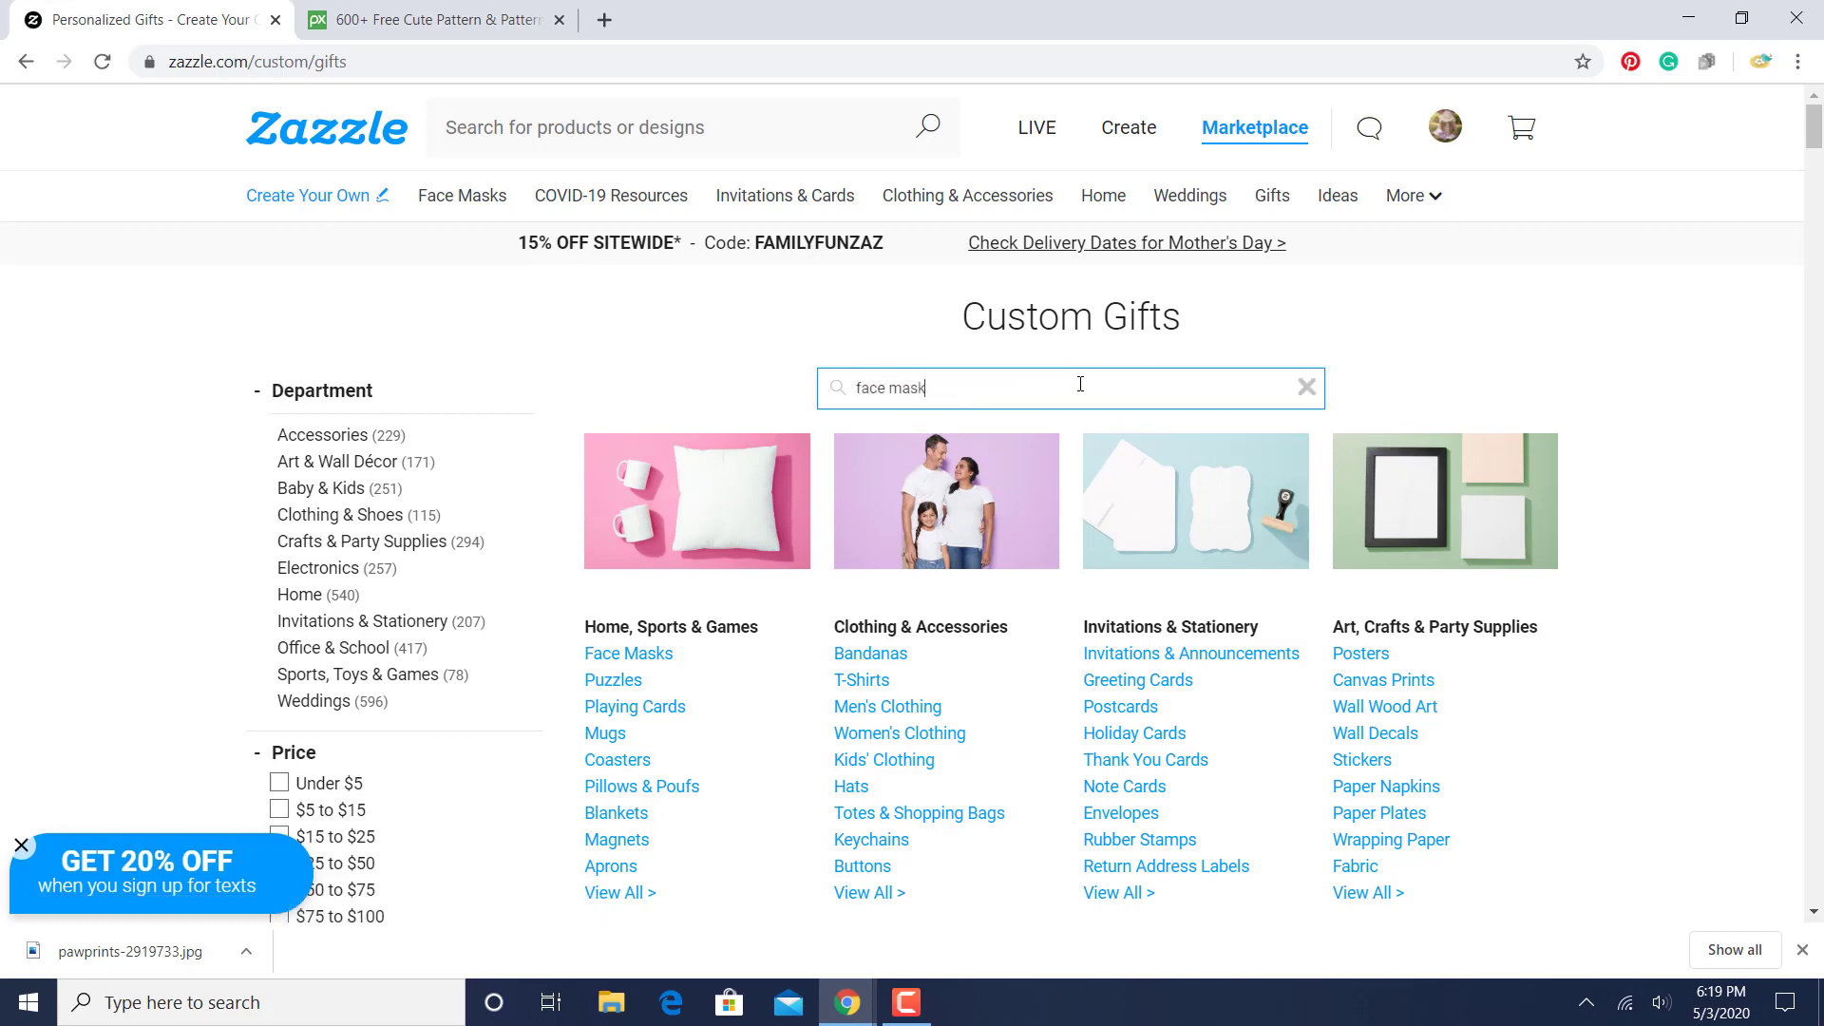
key(Return)
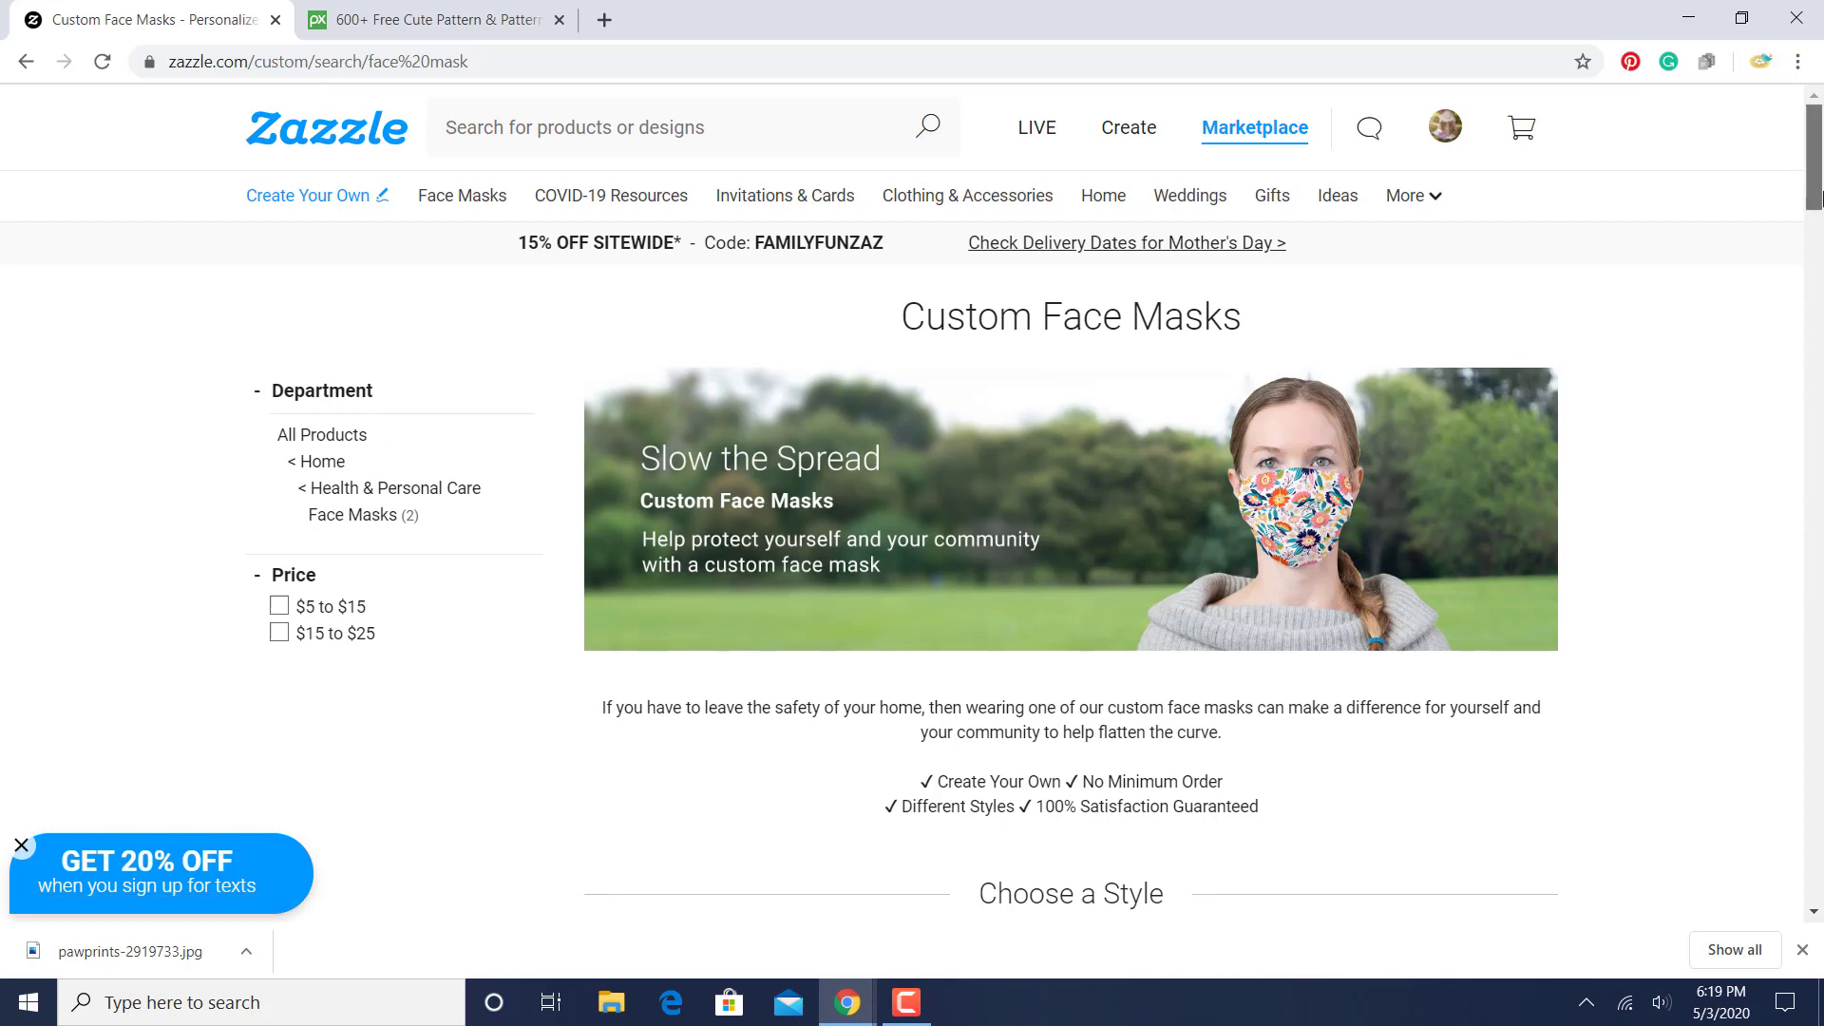
- Choose the Cloth with Filter Slot style as the blank face mask to customize
drag(1816, 198, 1820, 261)
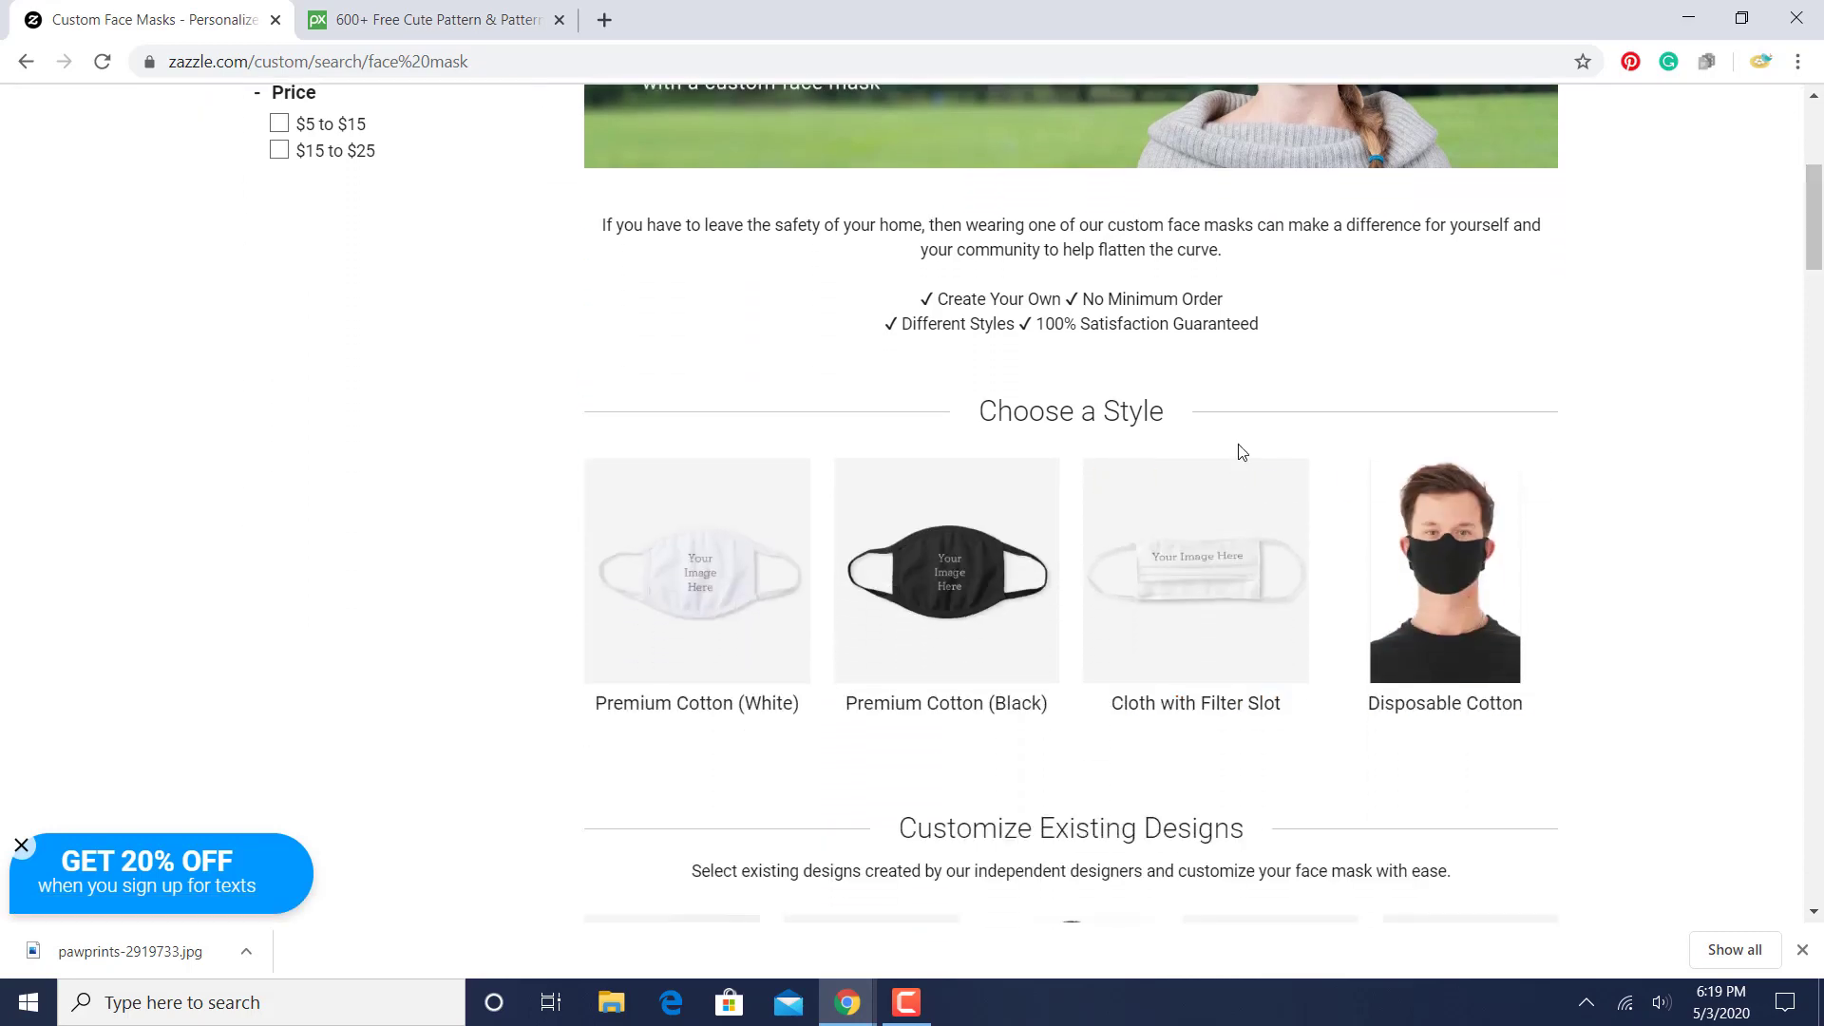
click(1211, 619)
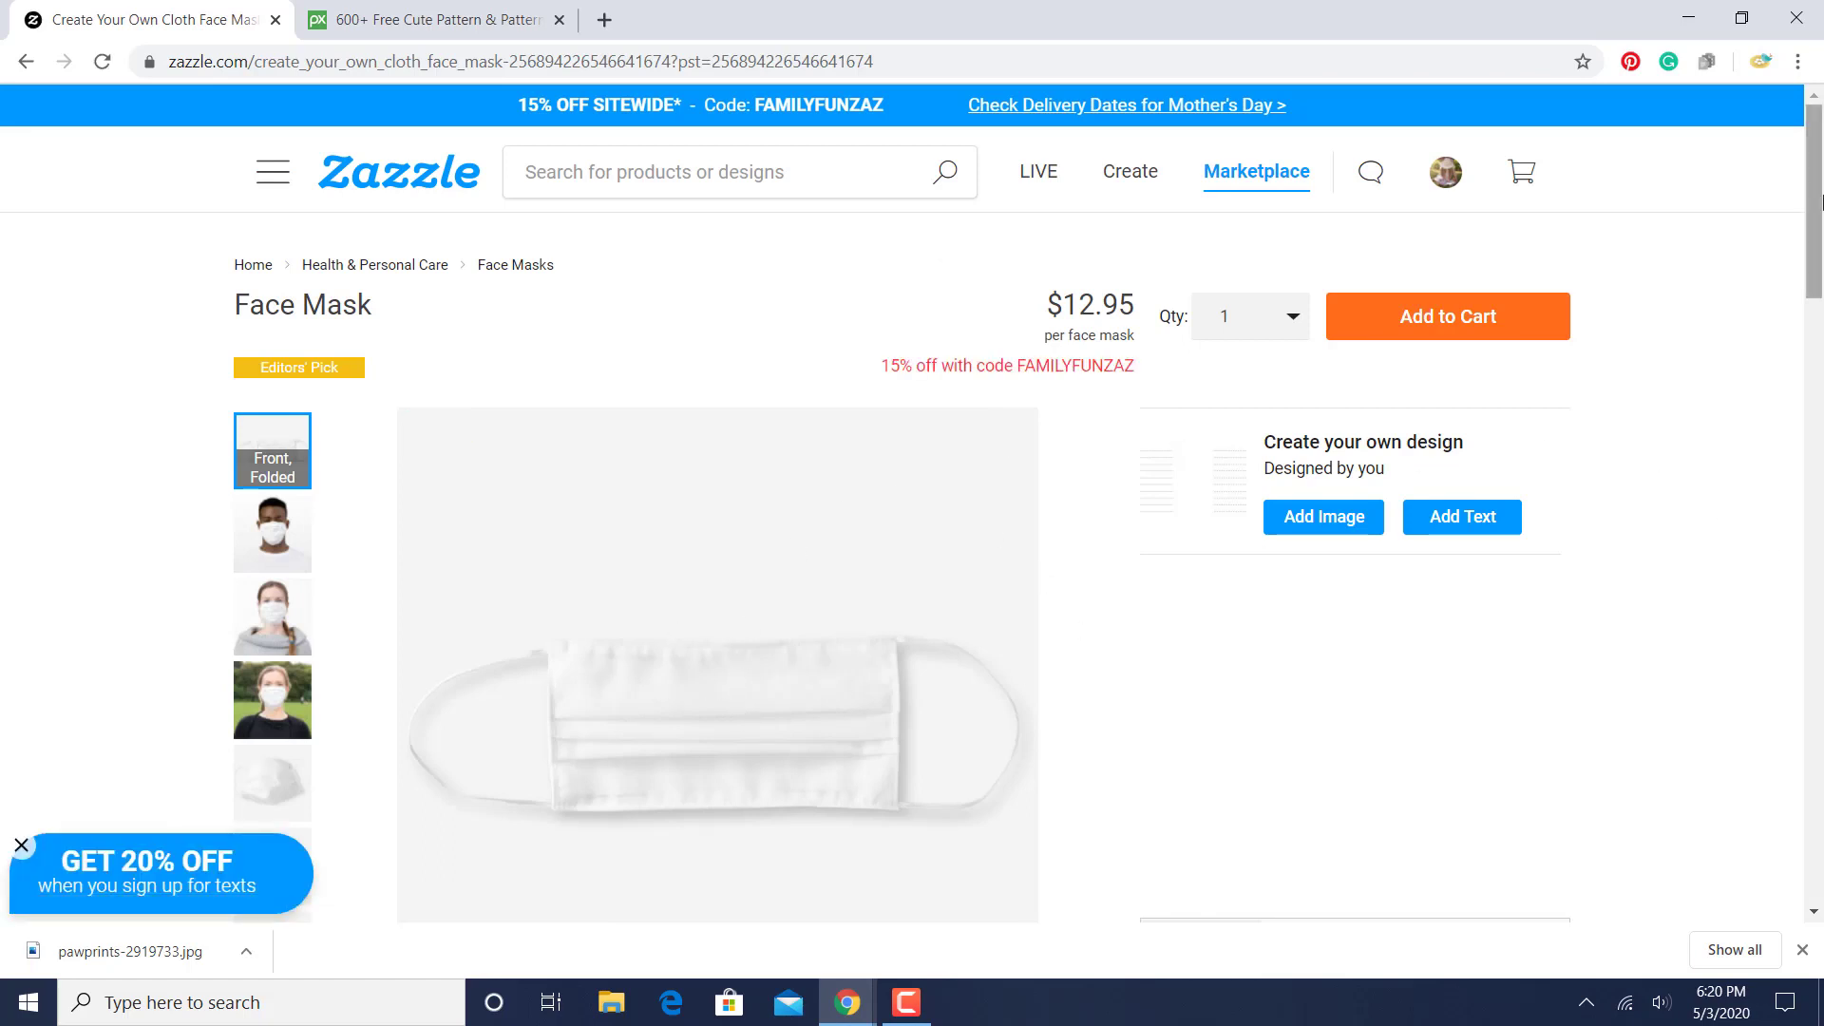
- Start adding an image to the blank face mask in the design editor
drag(1816, 165, 1816, 201)
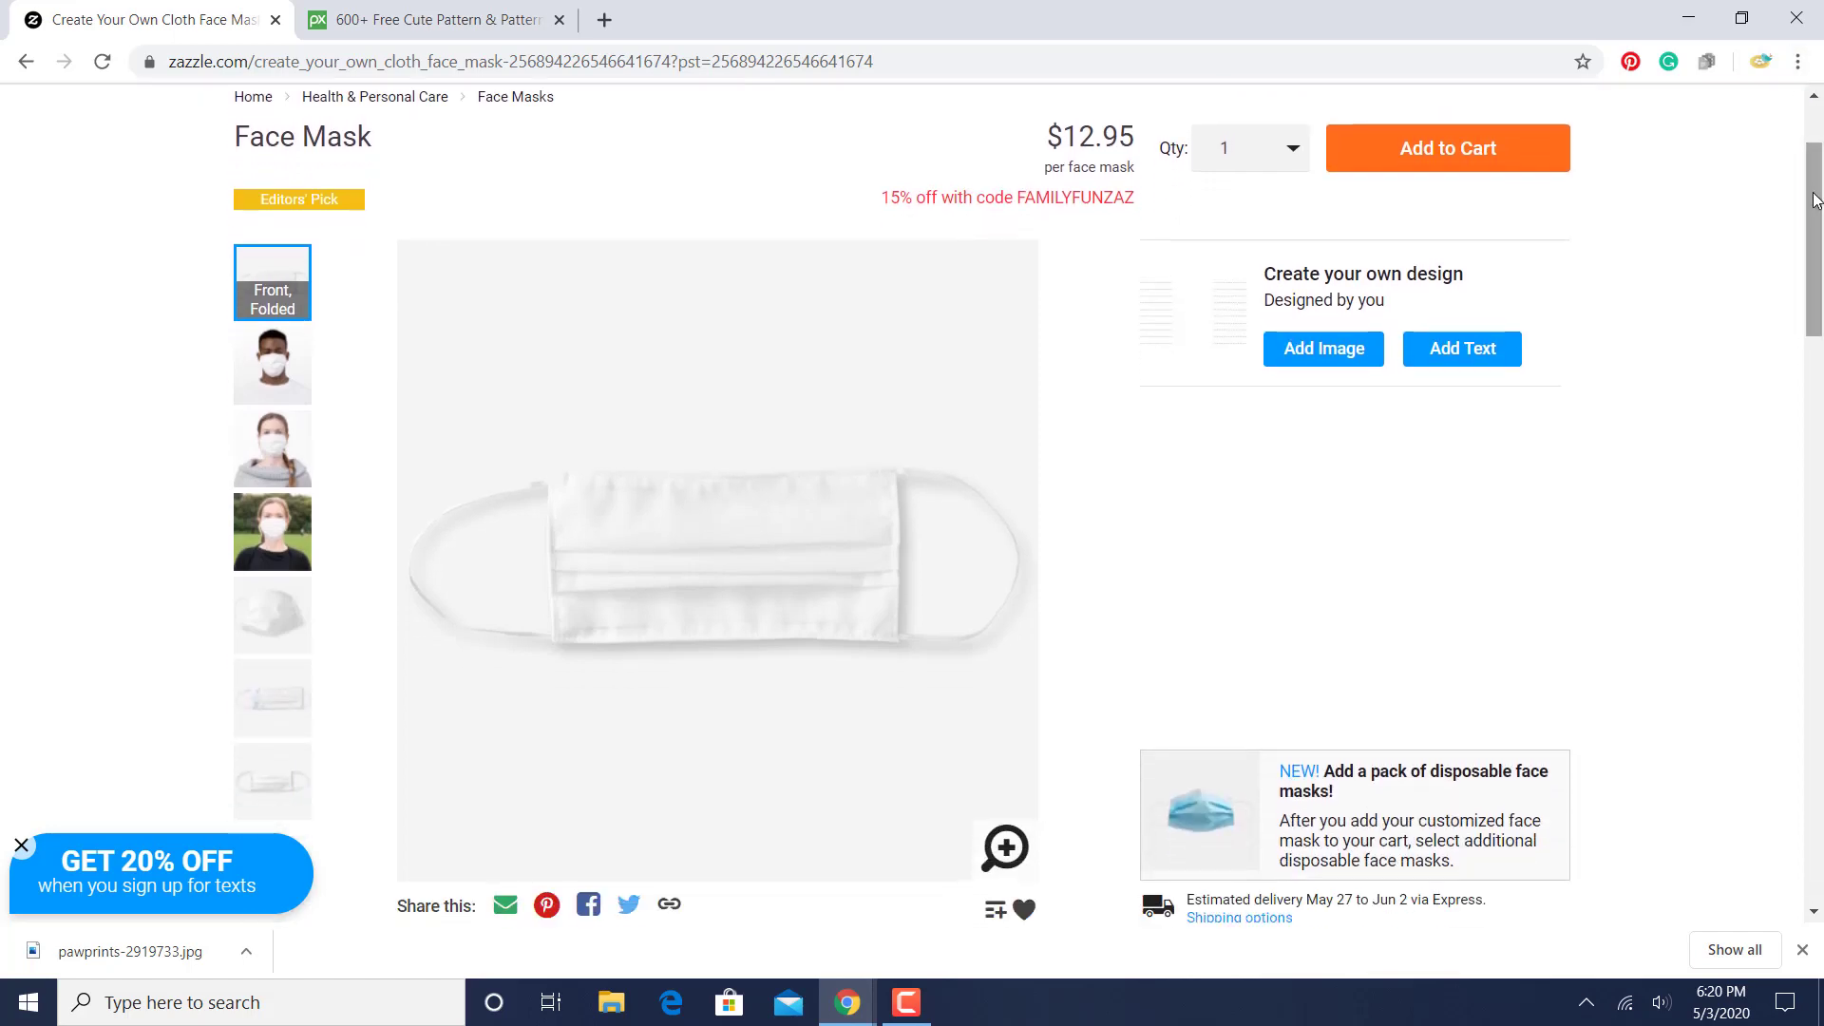
click(1339, 368)
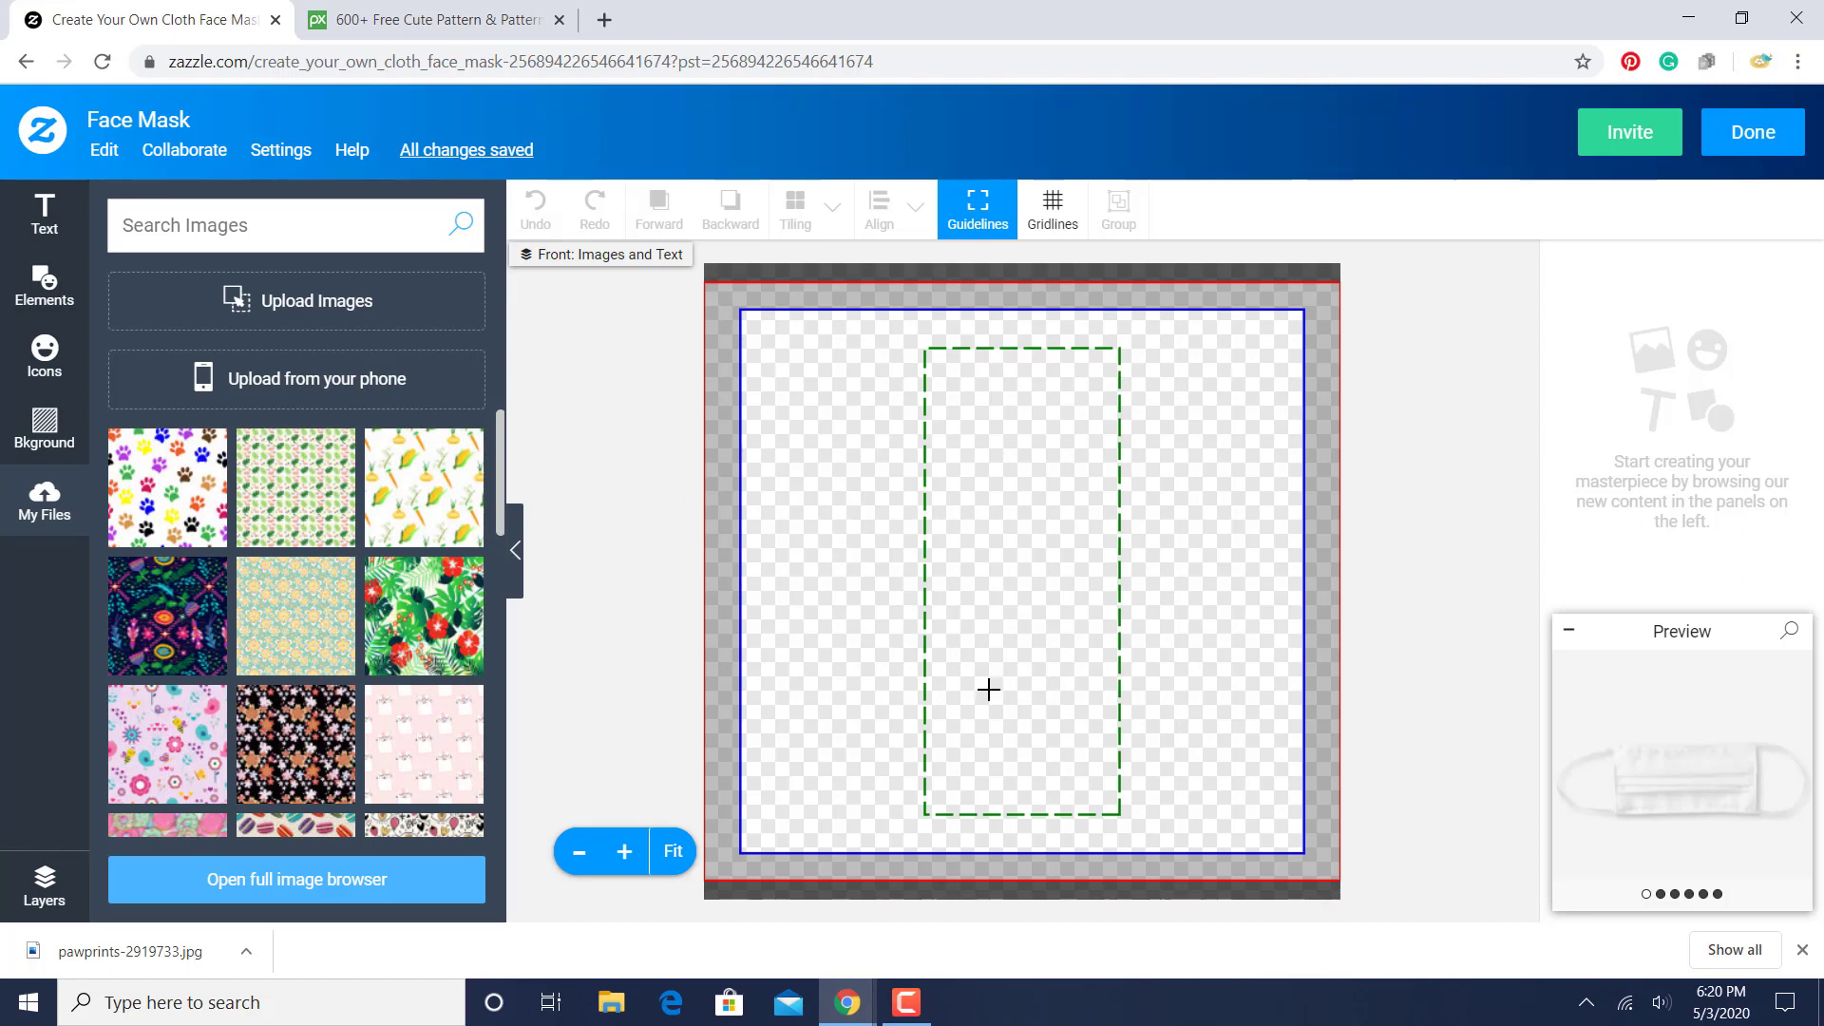
- Switch to Pixabay, find the paw prints illustration among the cute pattern images, and check its download sizes, selecting 4167×4167
click(433, 20)
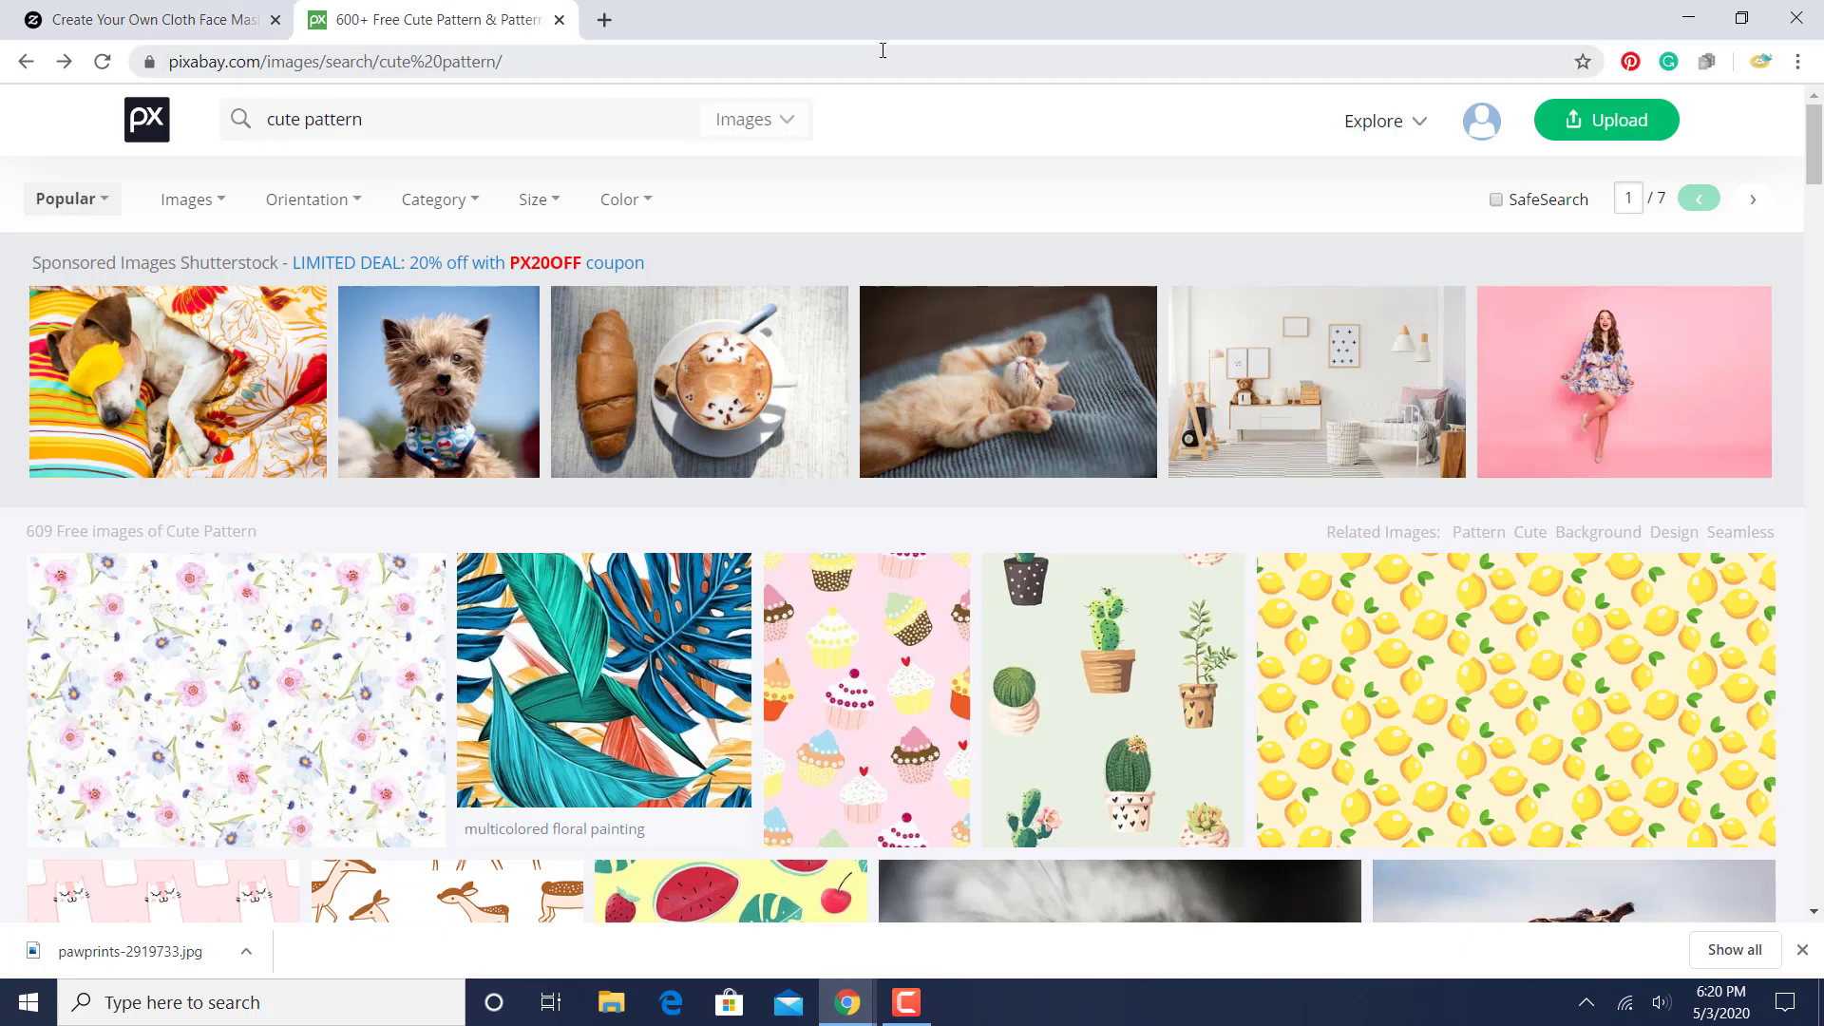
drag(388, 116, 270, 120)
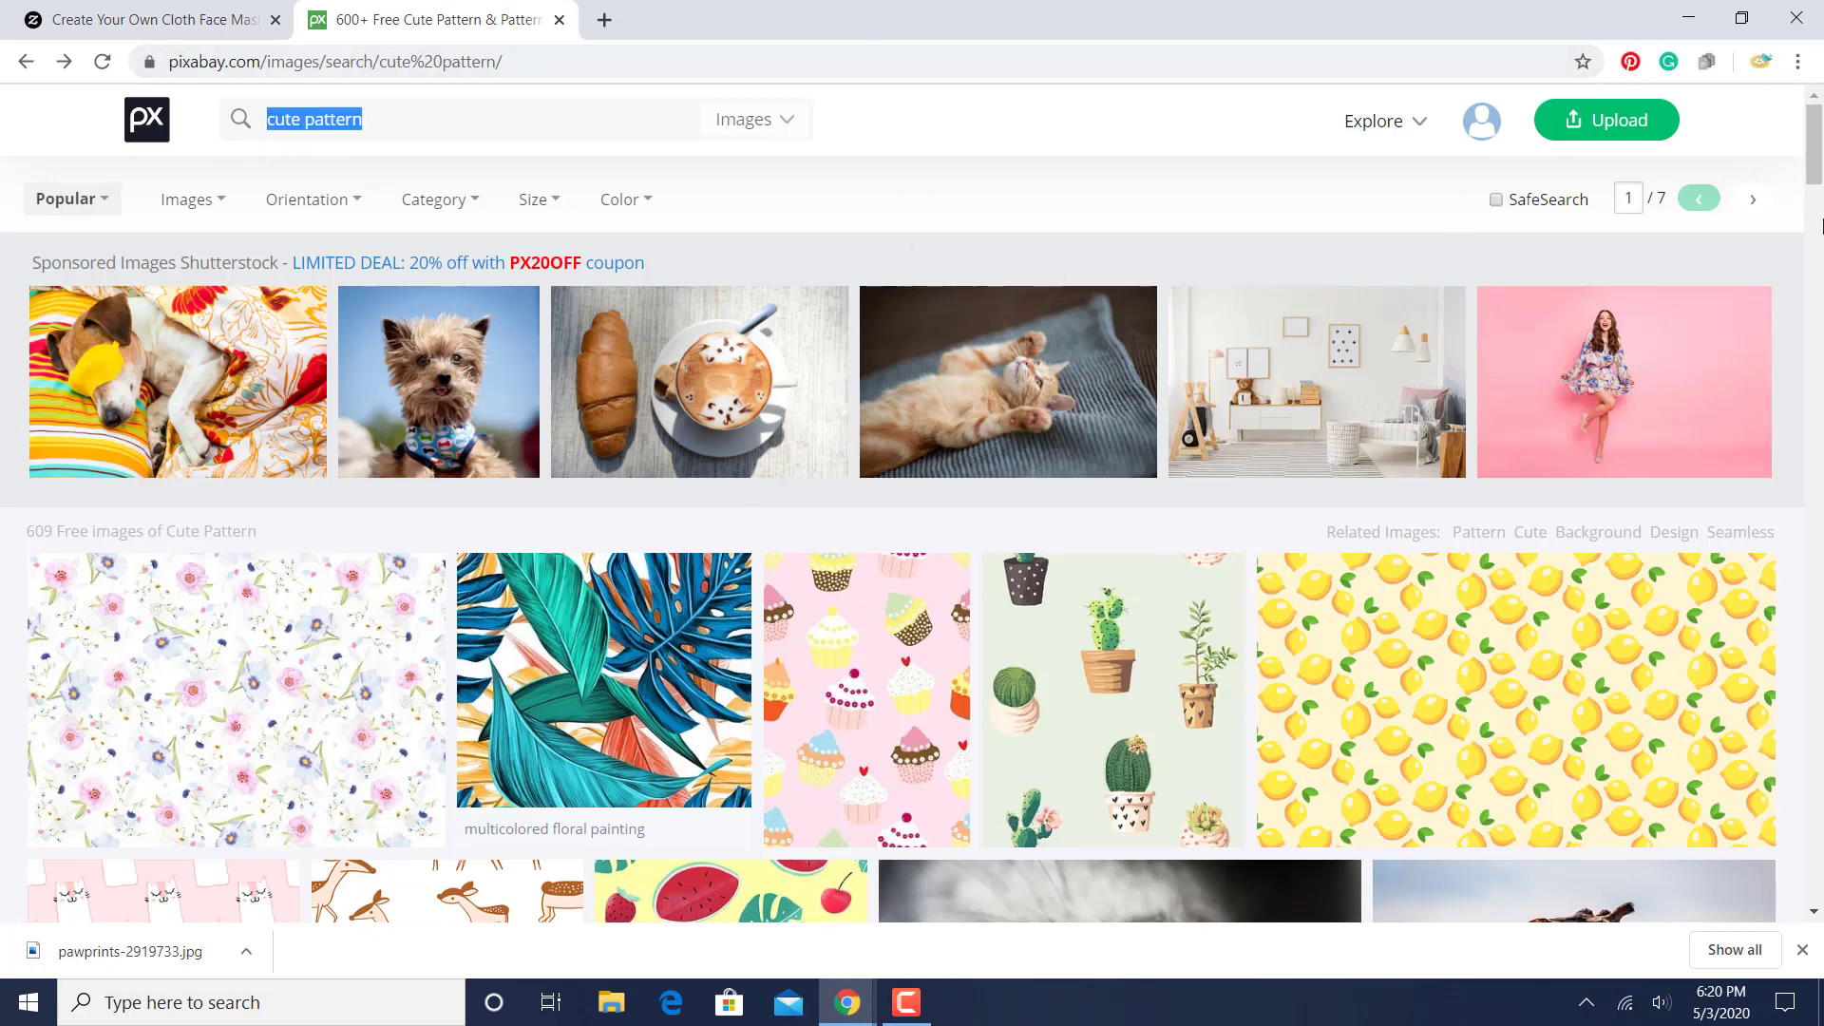
drag(1815, 150, 1796, 462)
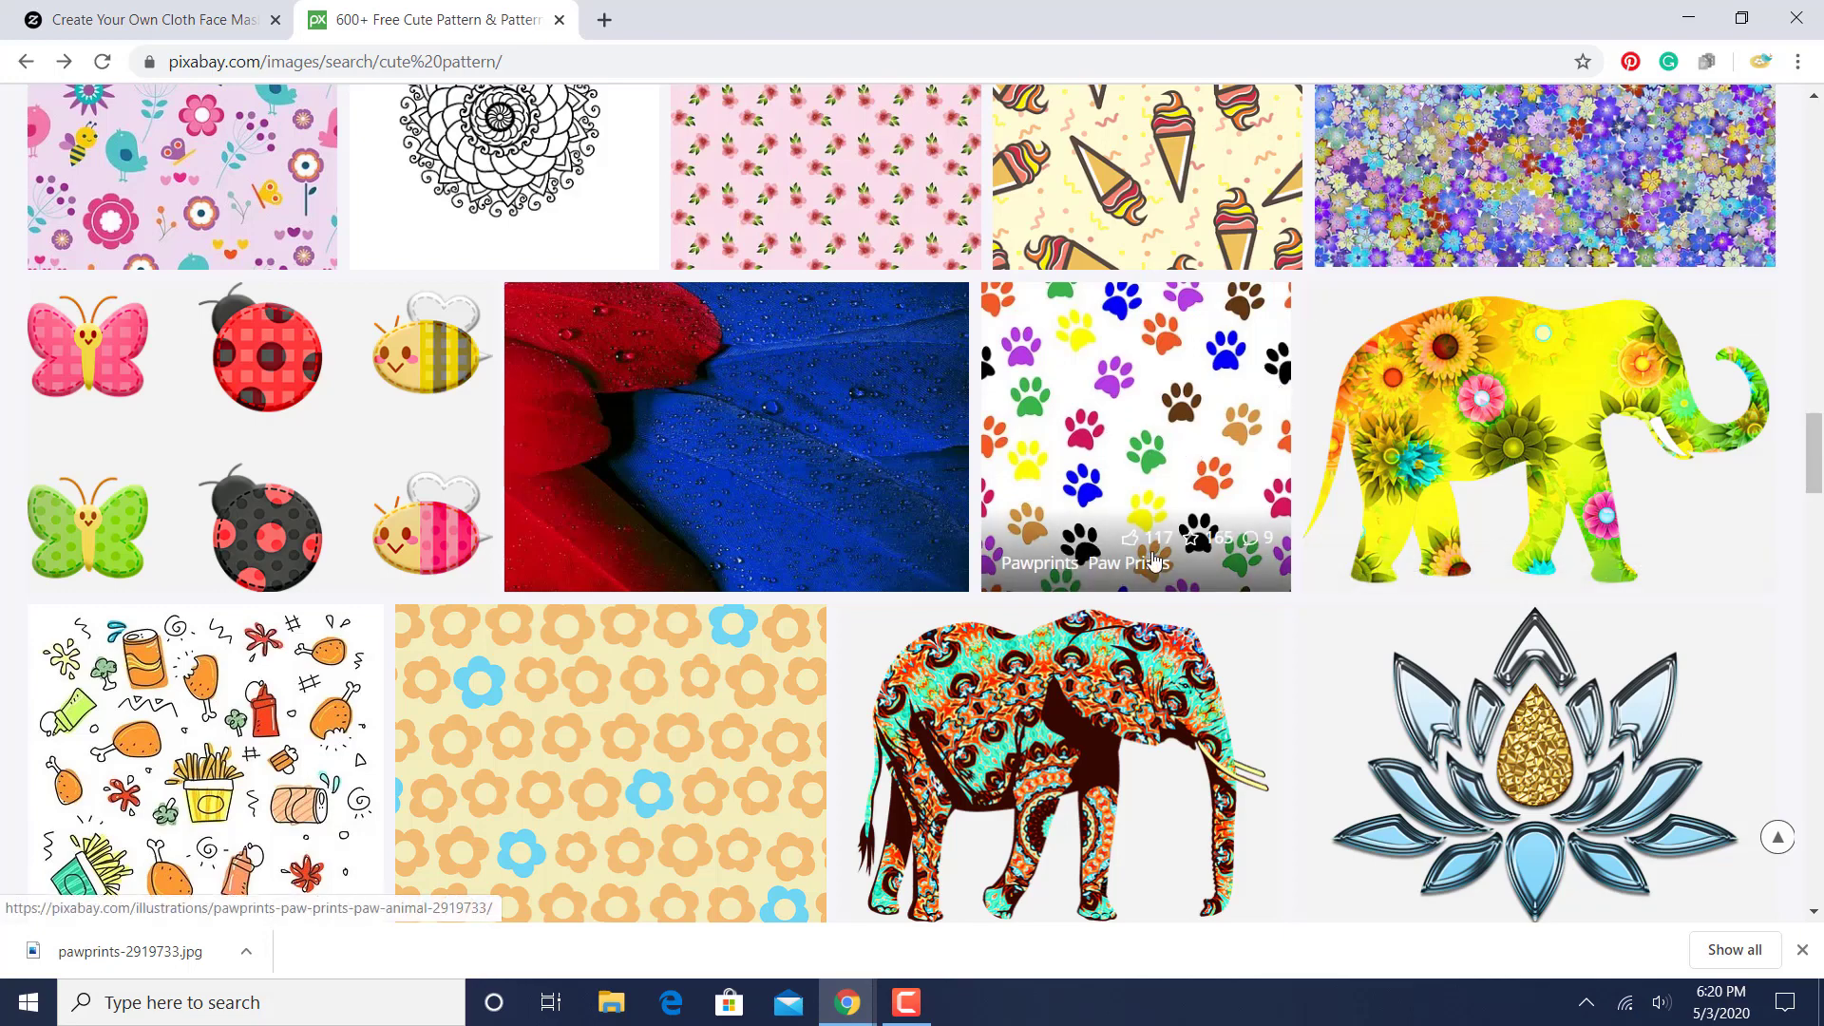
click(1099, 393)
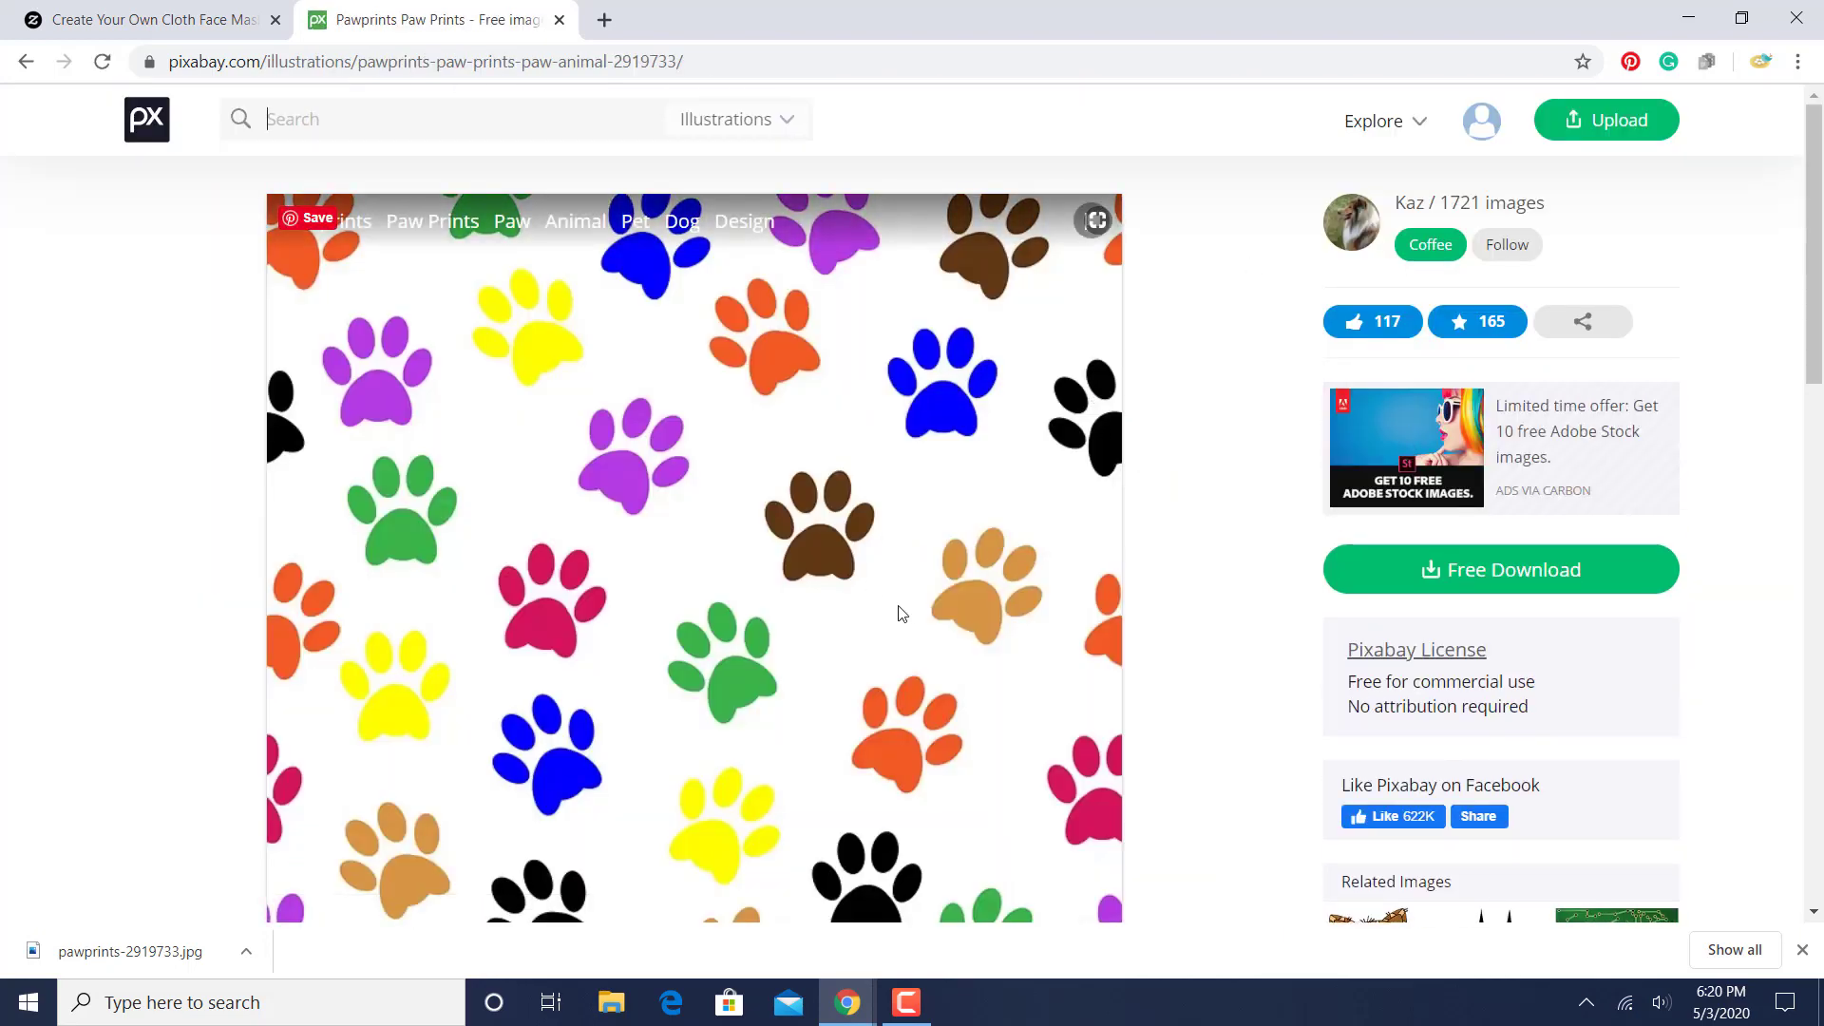
click(1432, 591)
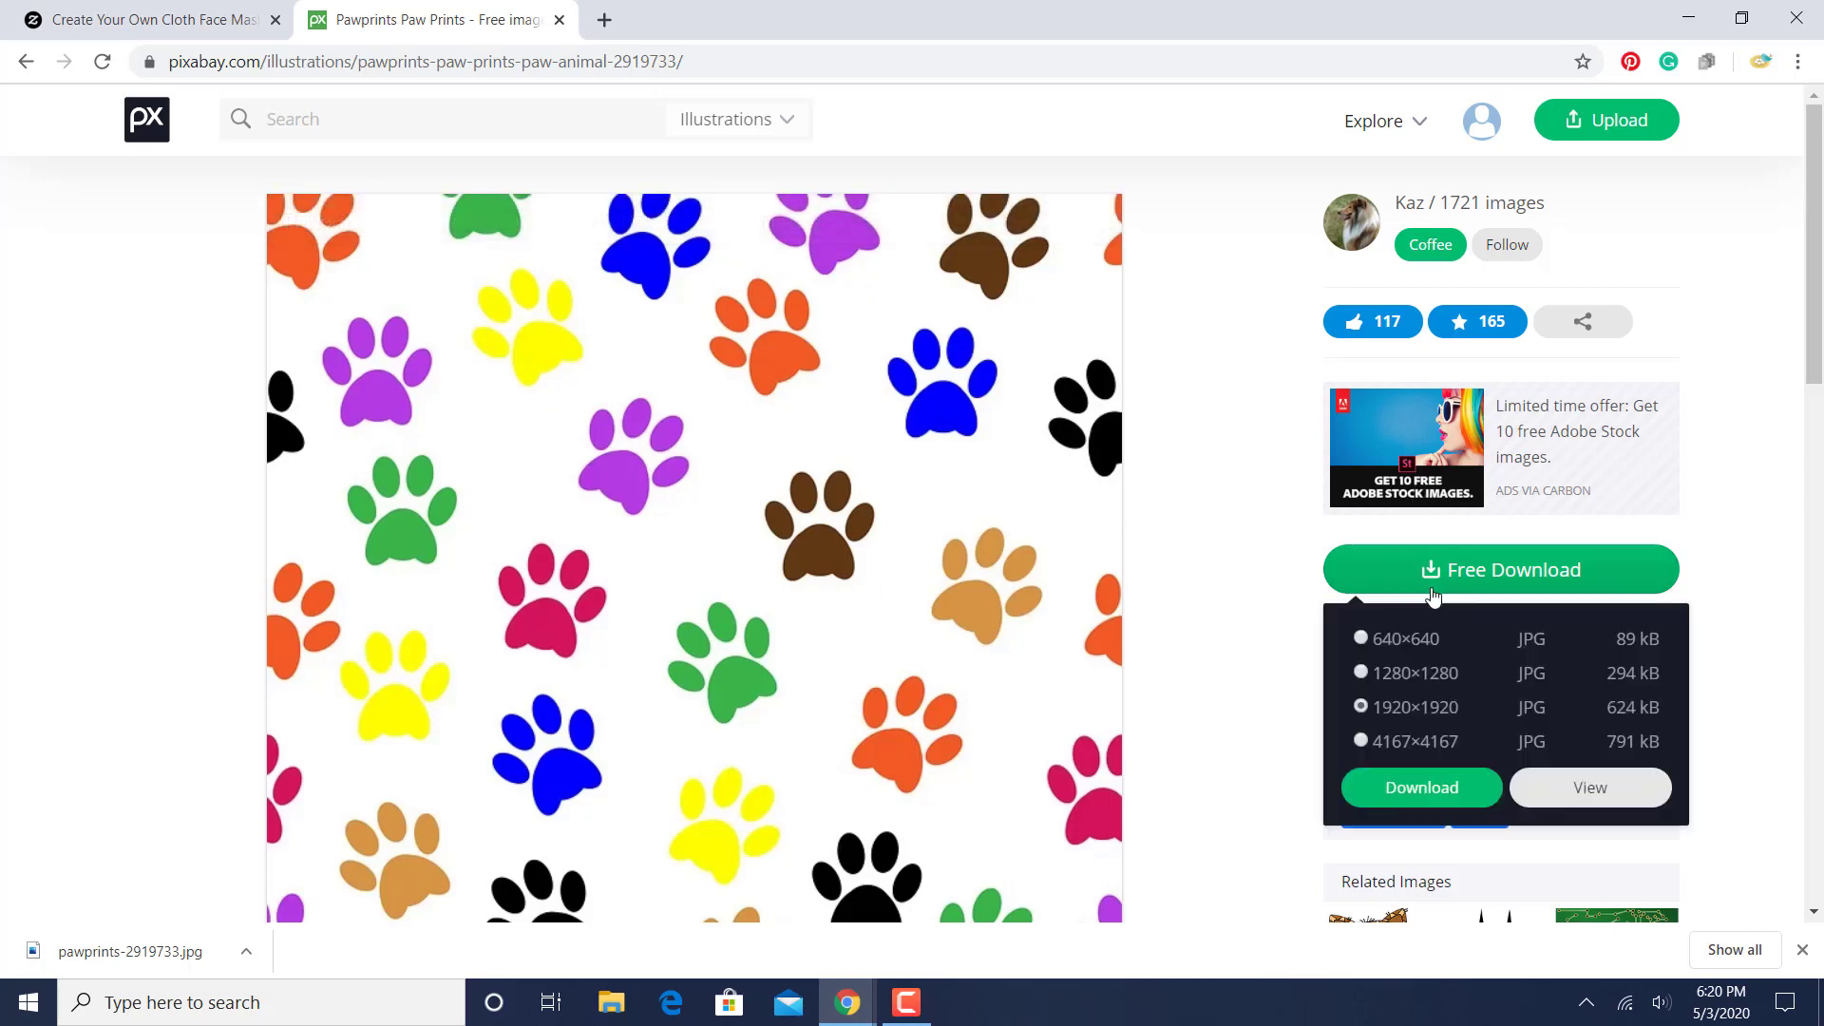
click(1364, 742)
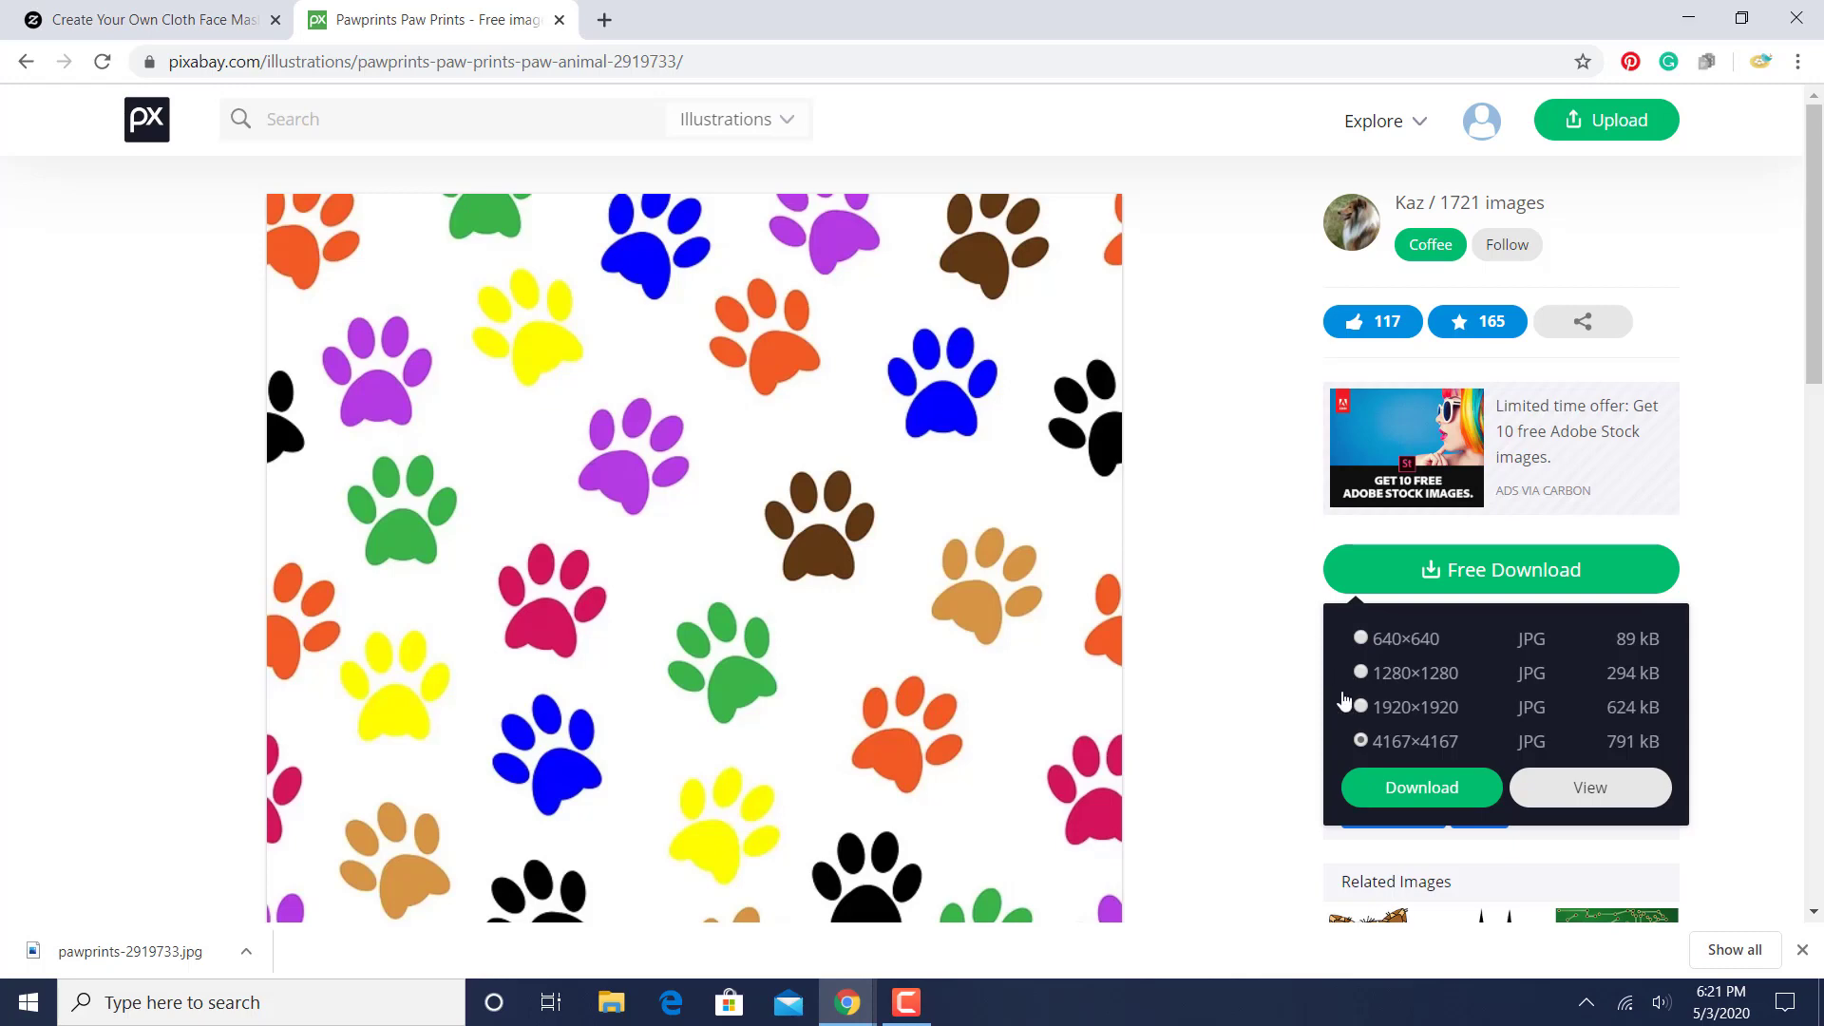
click(1251, 454)
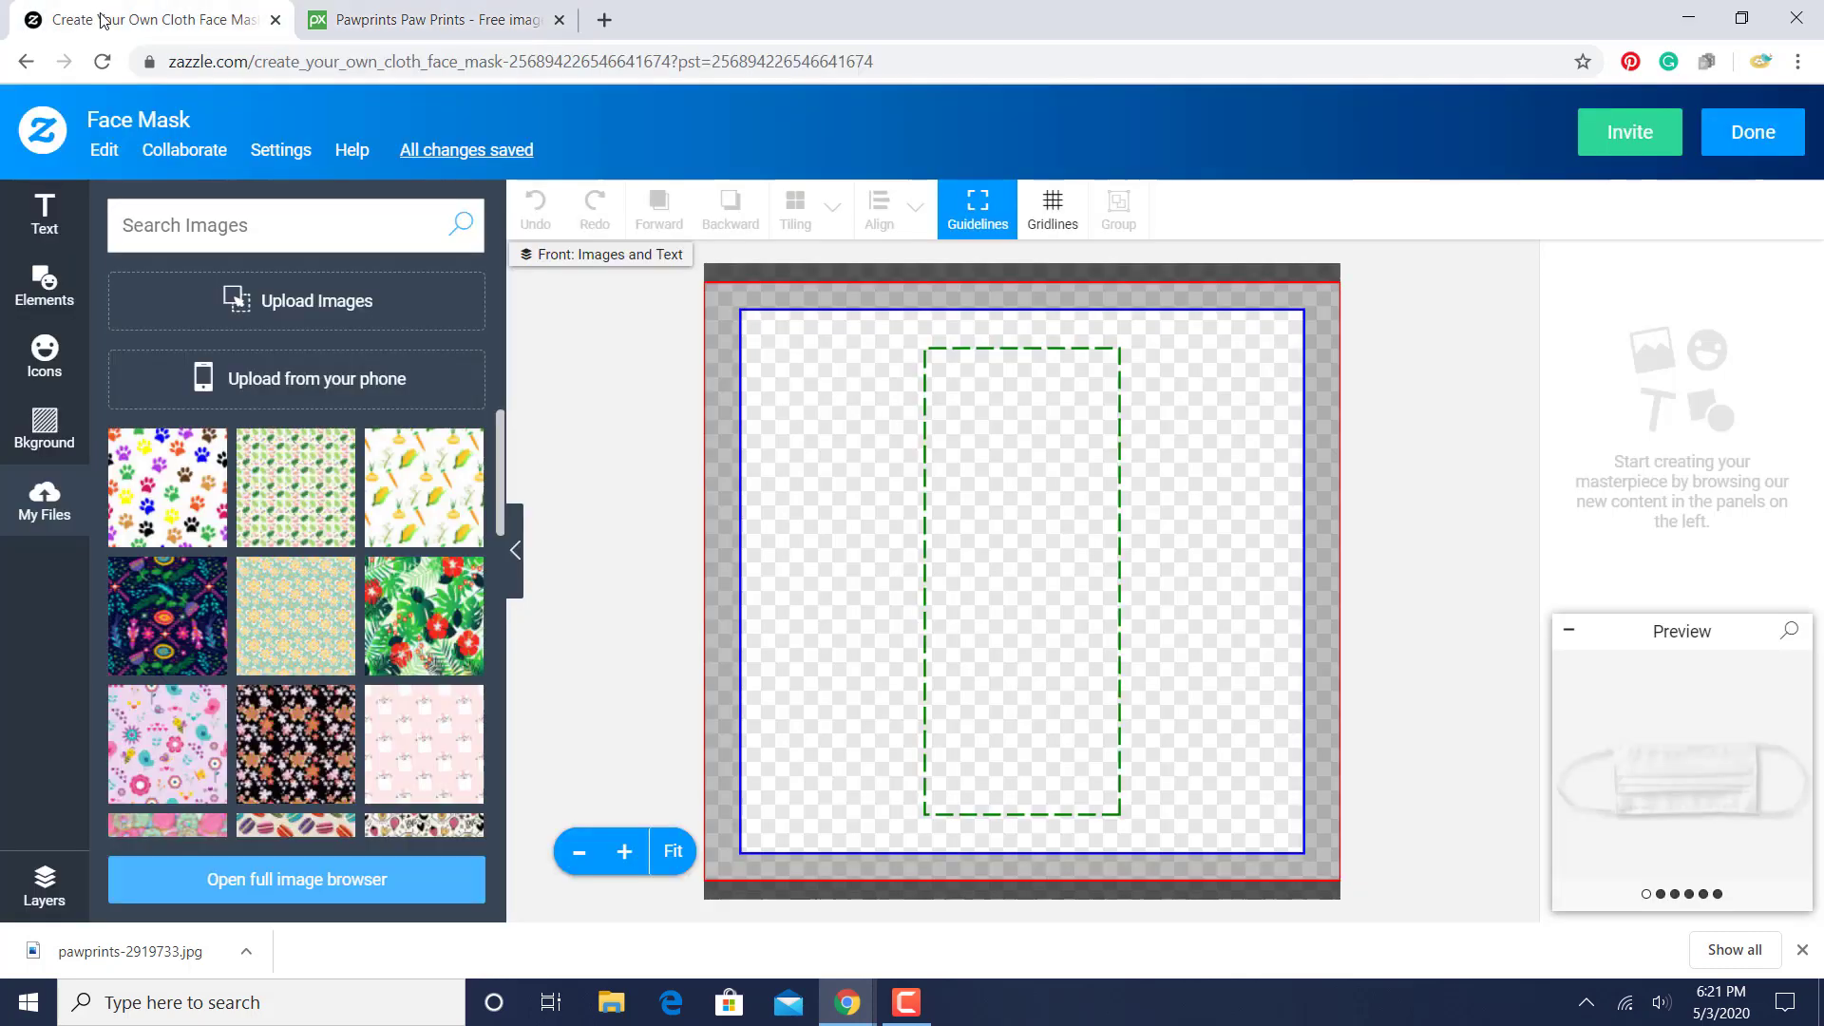
- Switch back to the Zazzle editor, place the multicolored paw print image on the mask front, and finish the design
click(99, 19)
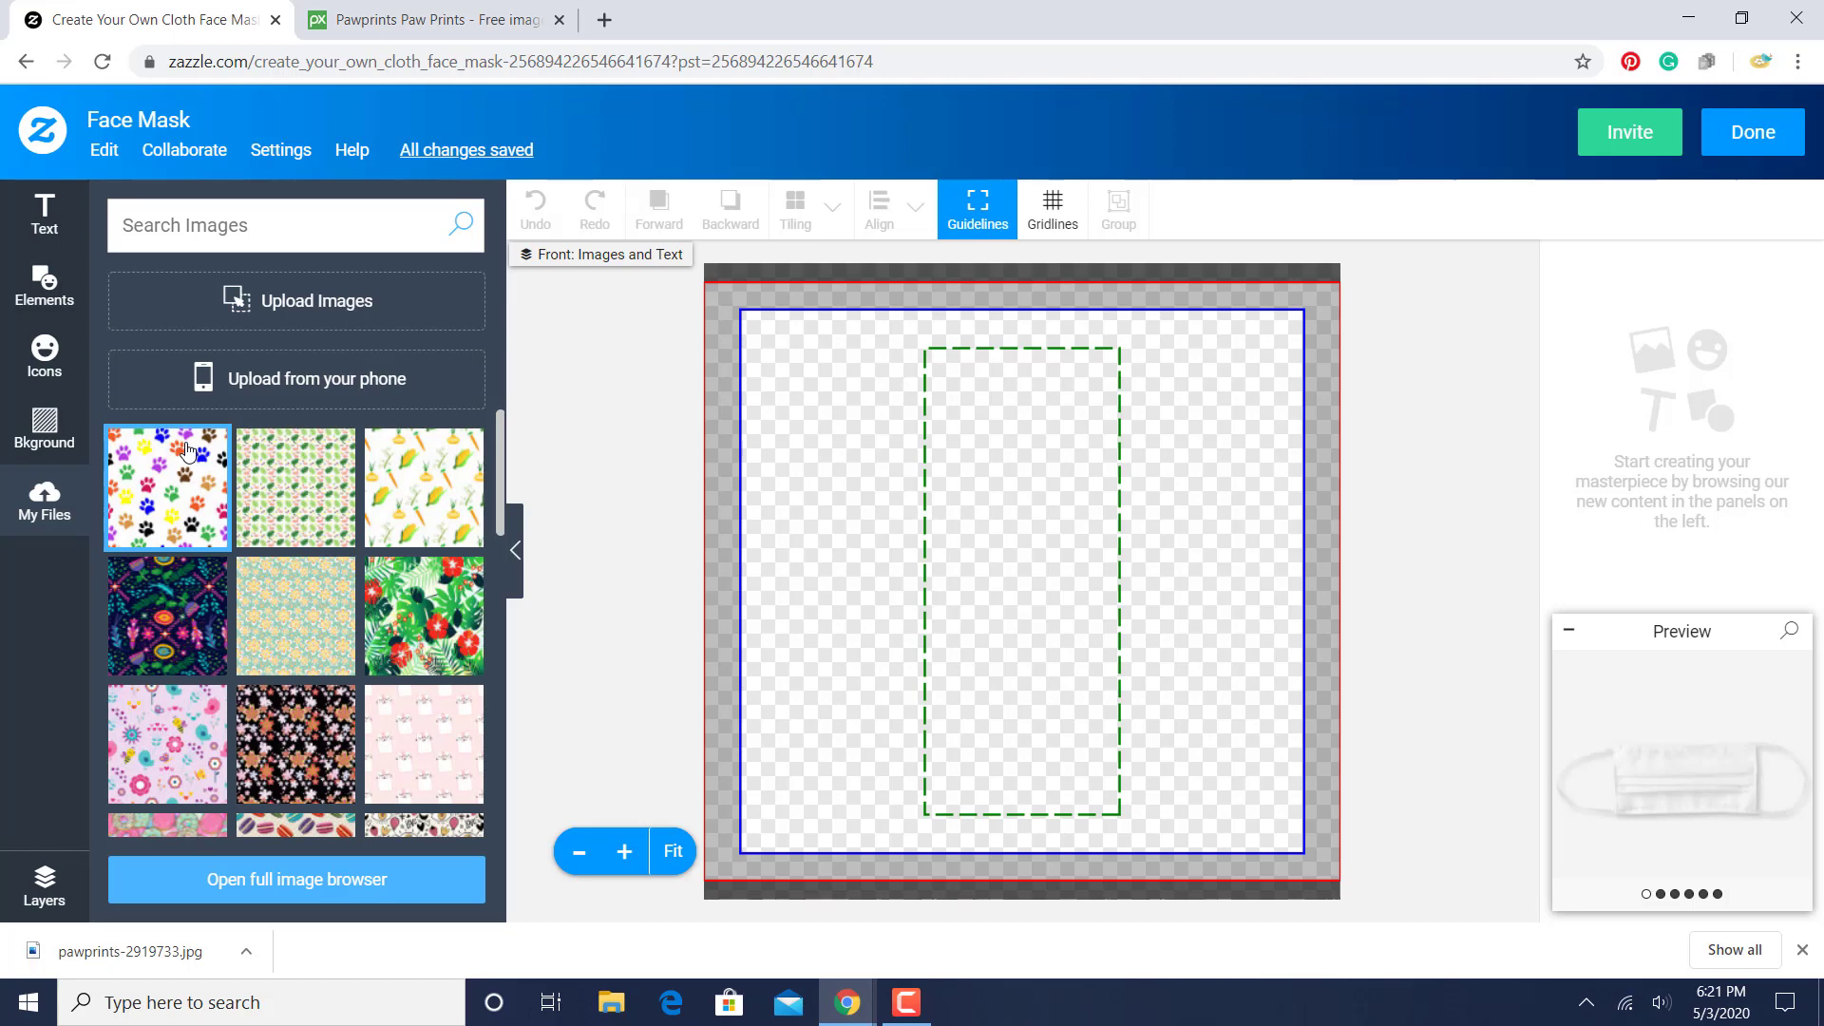
click(195, 495)
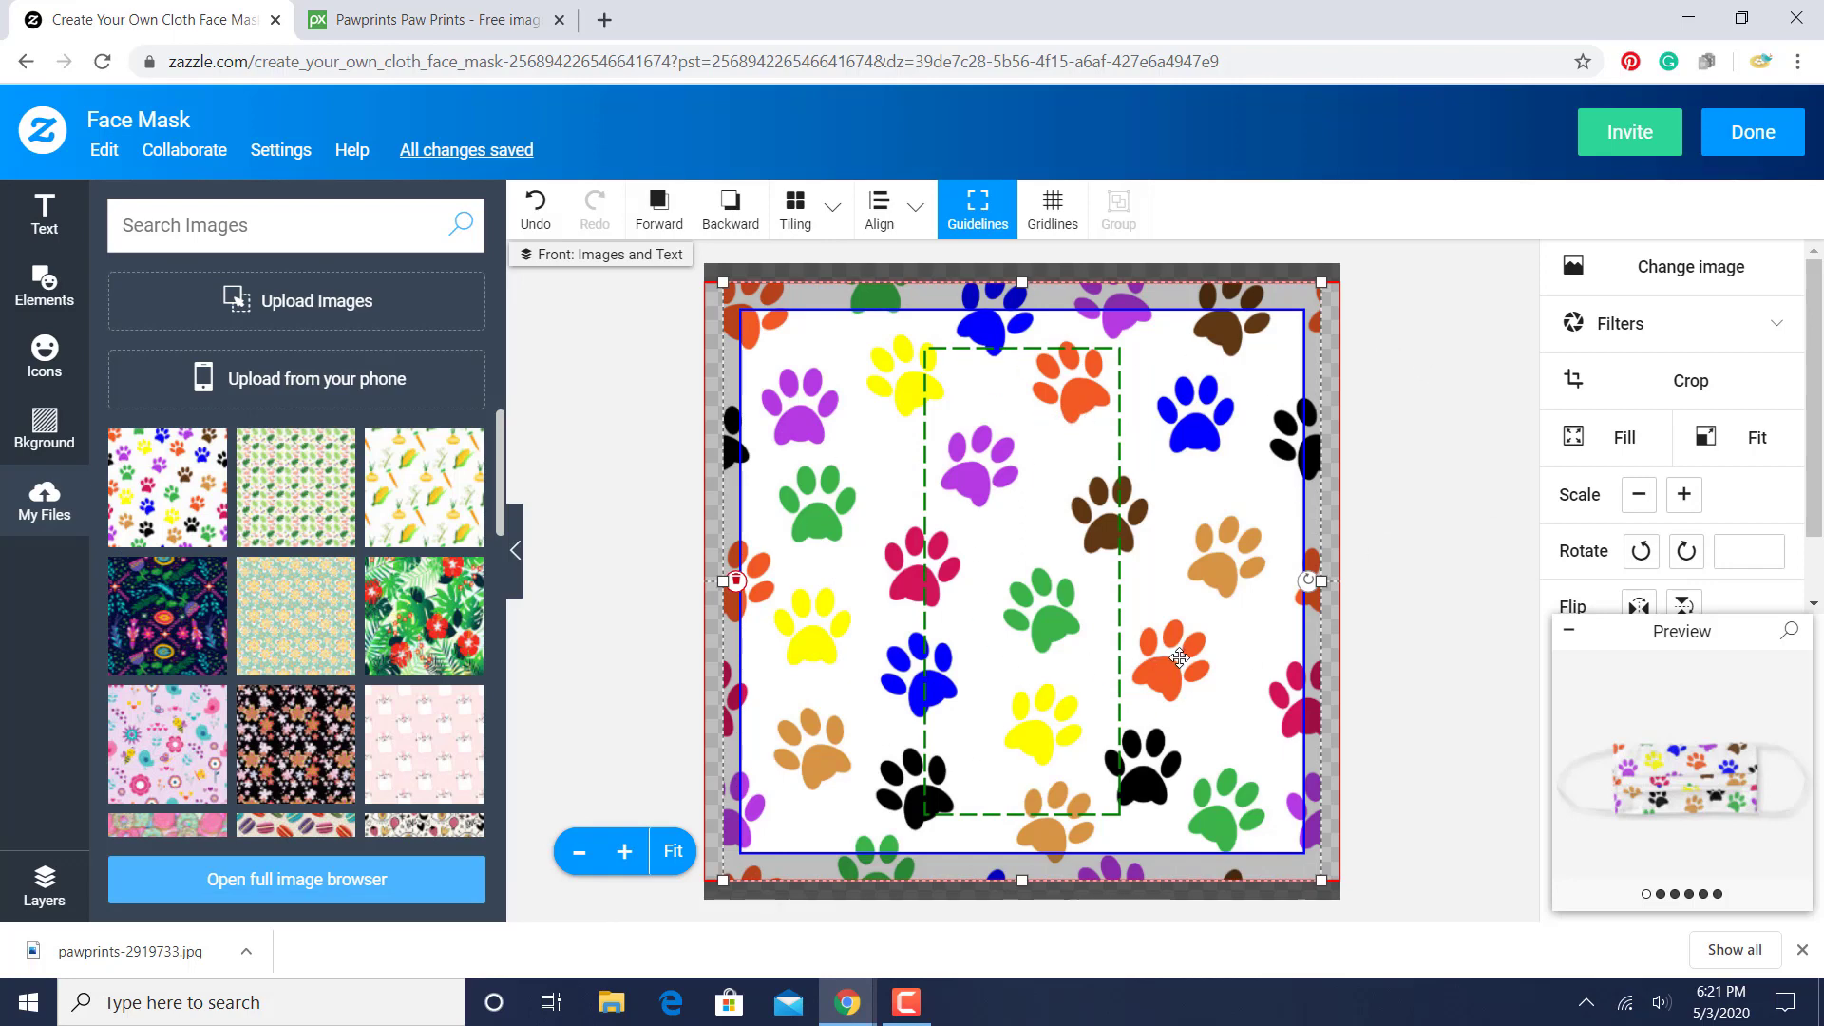
scroll(1819, 425, down, 1)
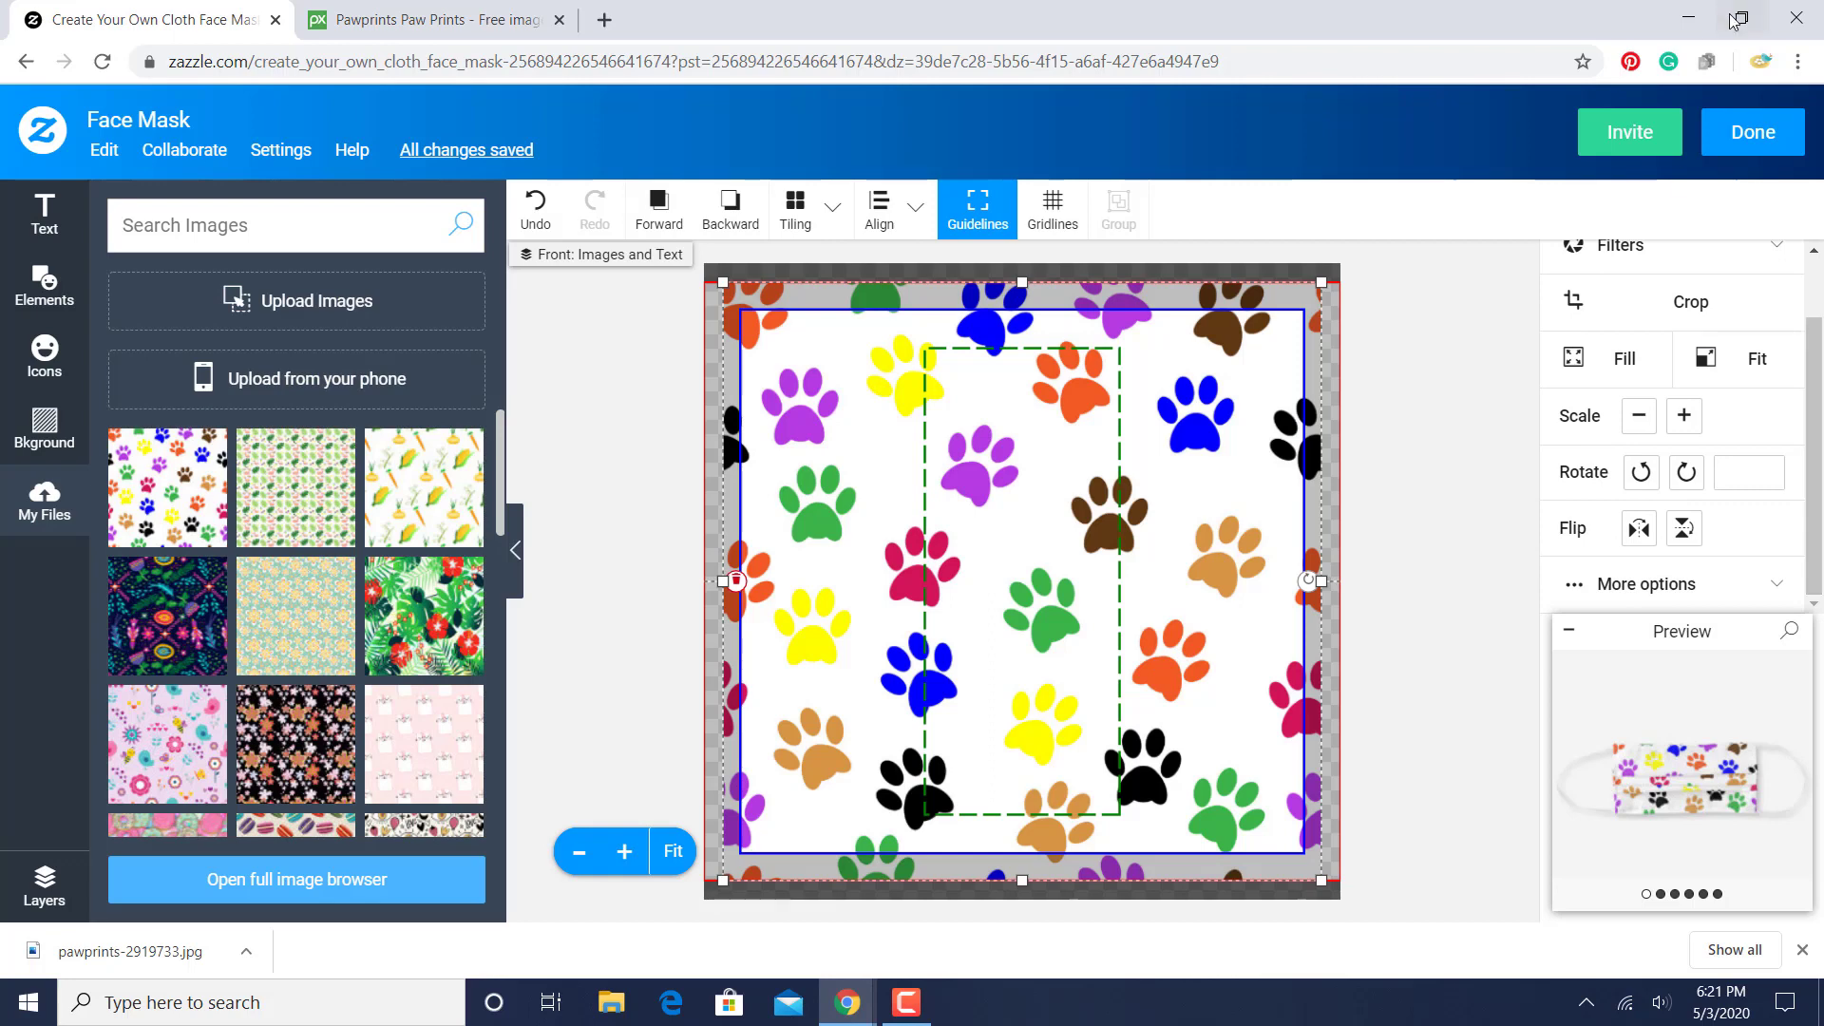
click(1771, 143)
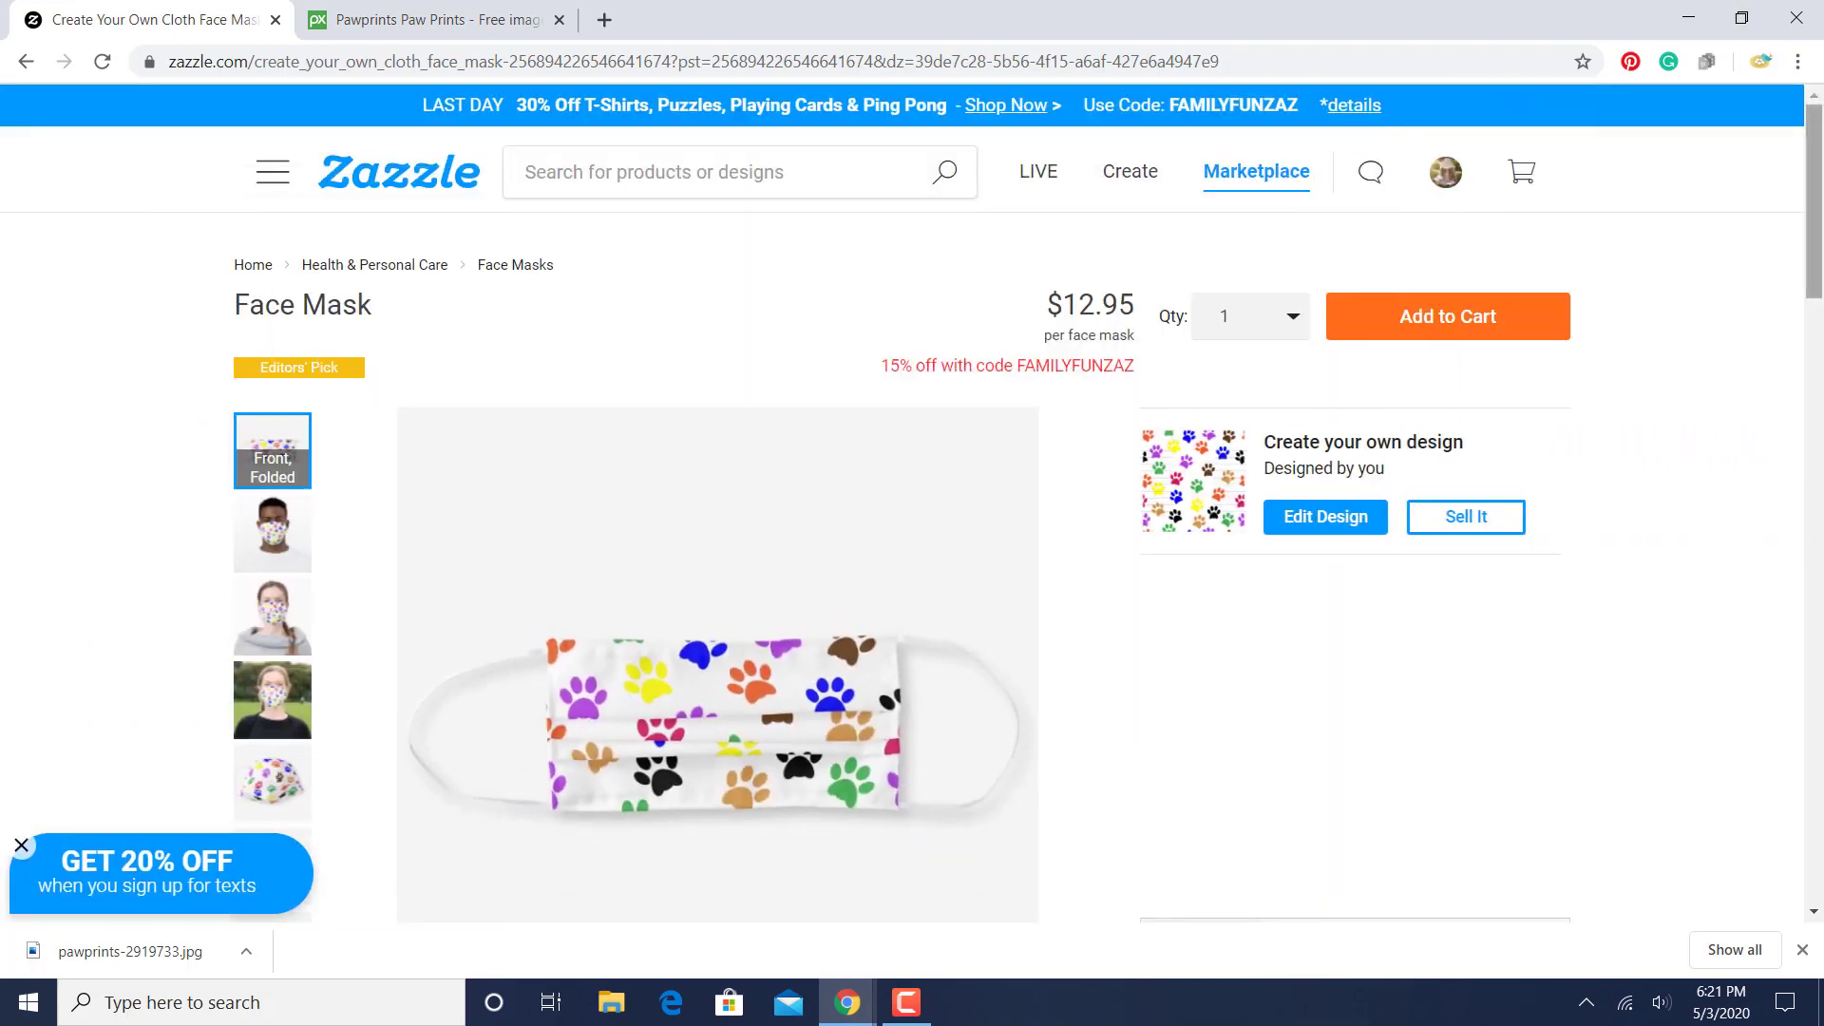
- Preview the paw print mask worn, outside, unfolded from the front, and with the filter insert
scroll(1818, 285, down, 1)
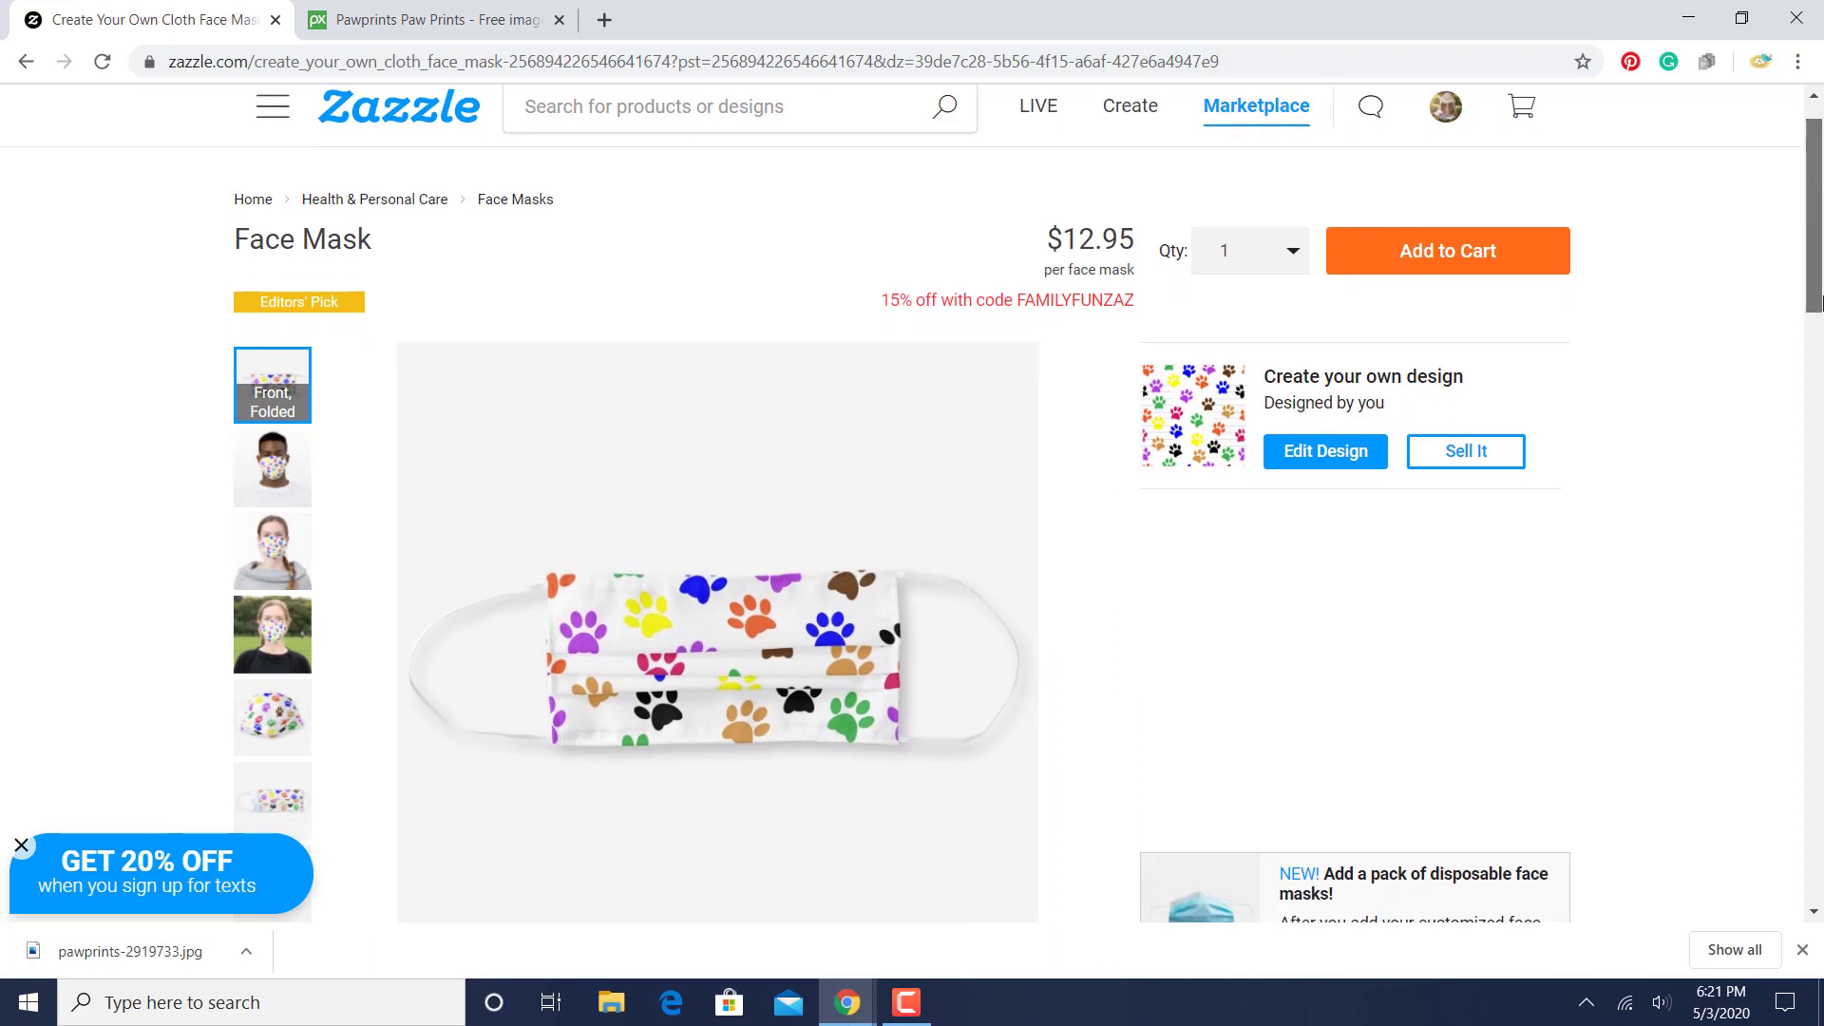
click(298, 458)
click(271, 550)
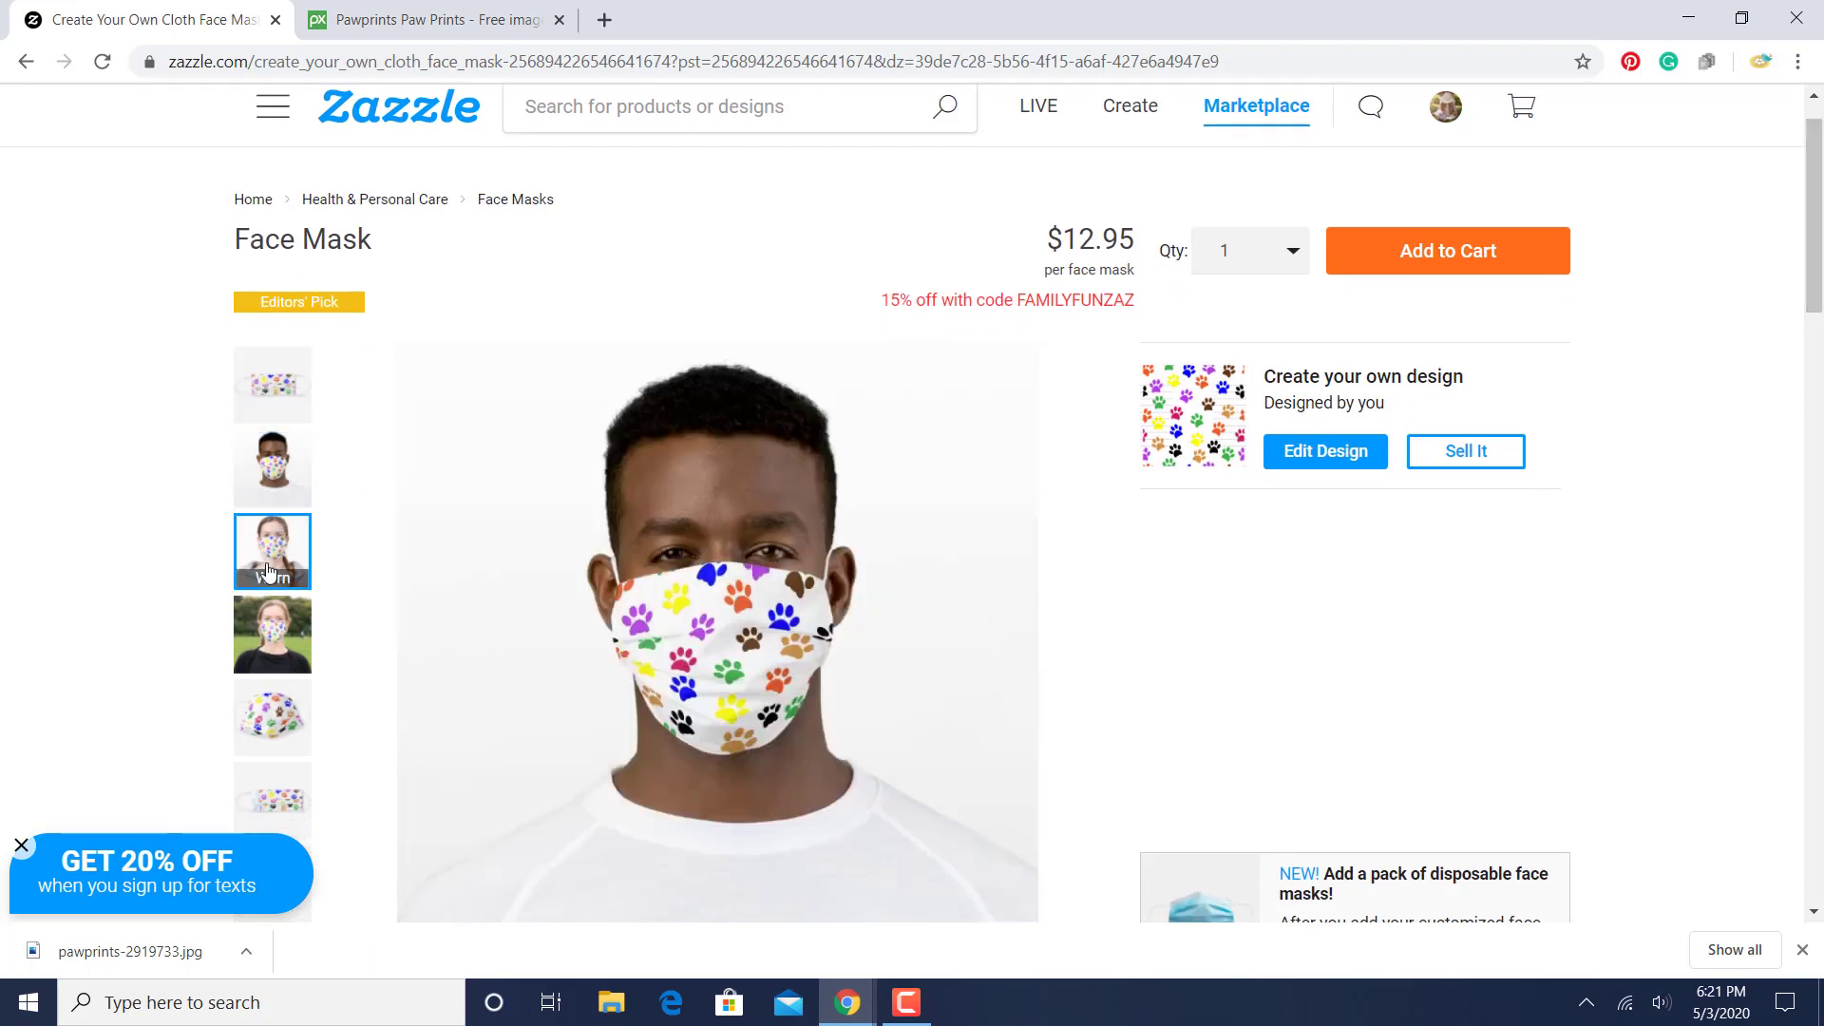
click(257, 638)
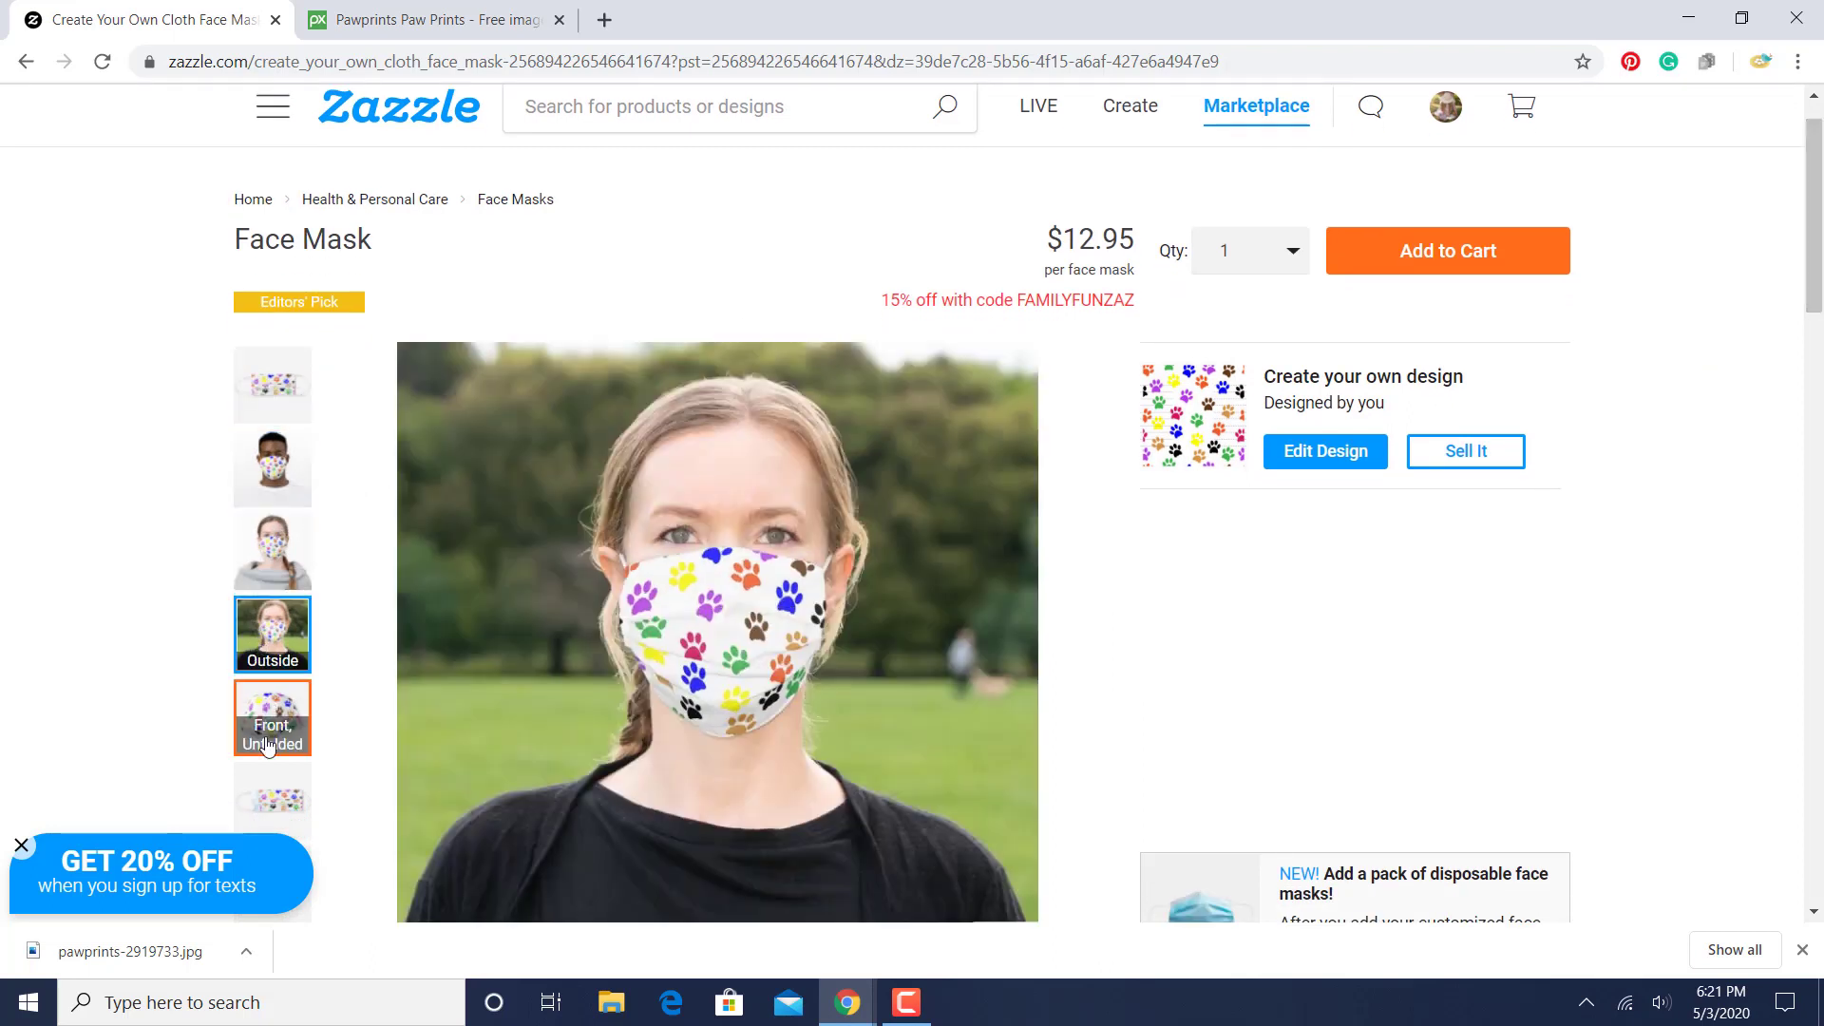
click(270, 744)
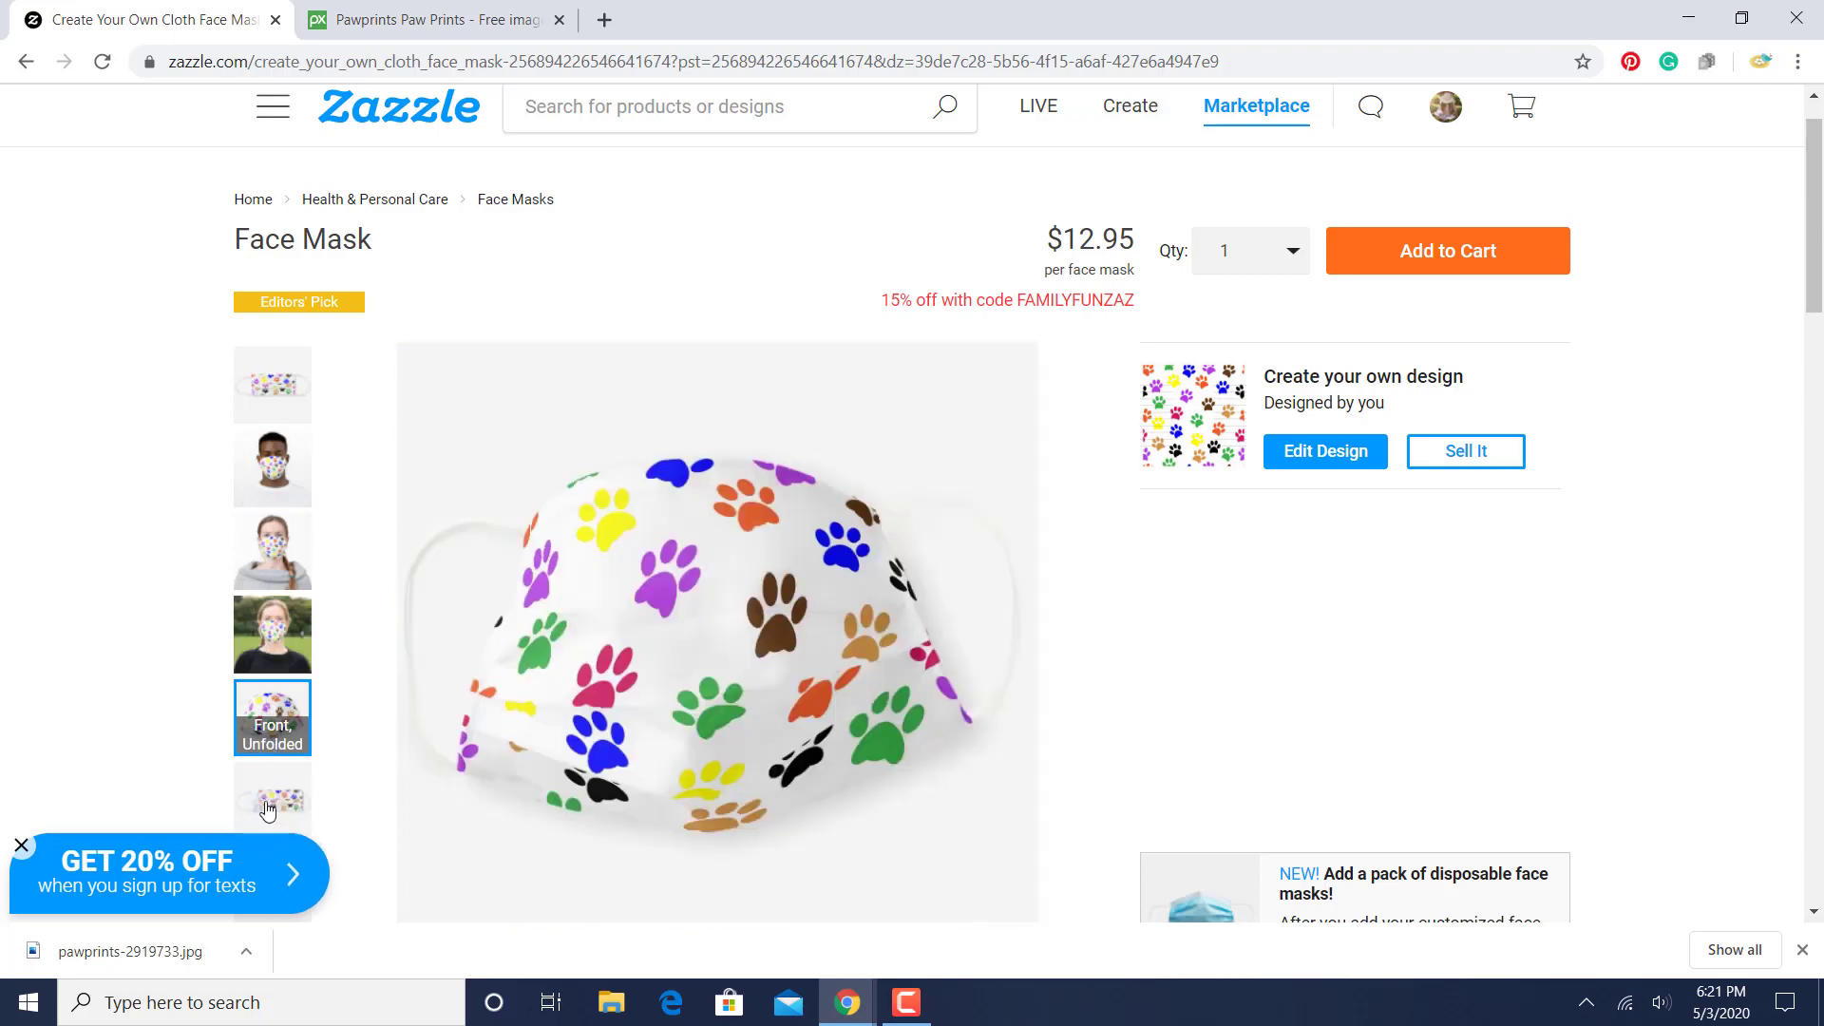
click(273, 798)
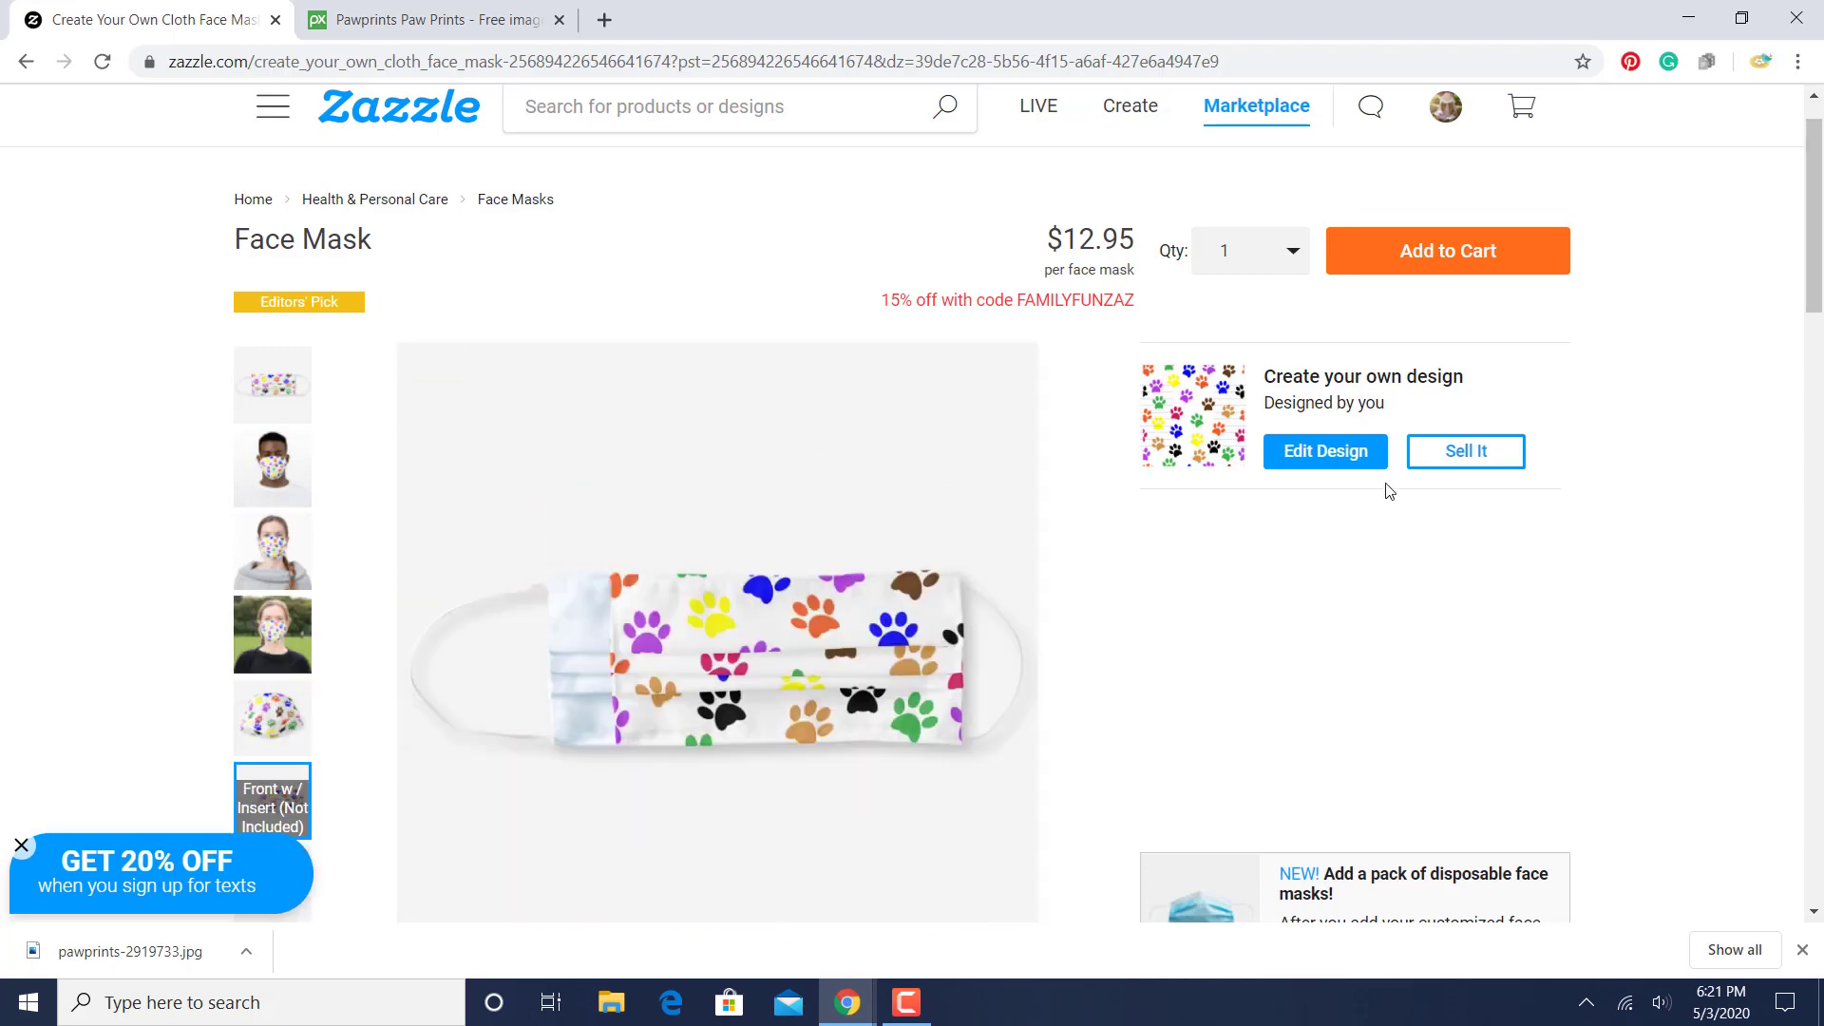
- Start posting the paw print mask for sale and enter "Paw Print" as its title
click(1484, 467)
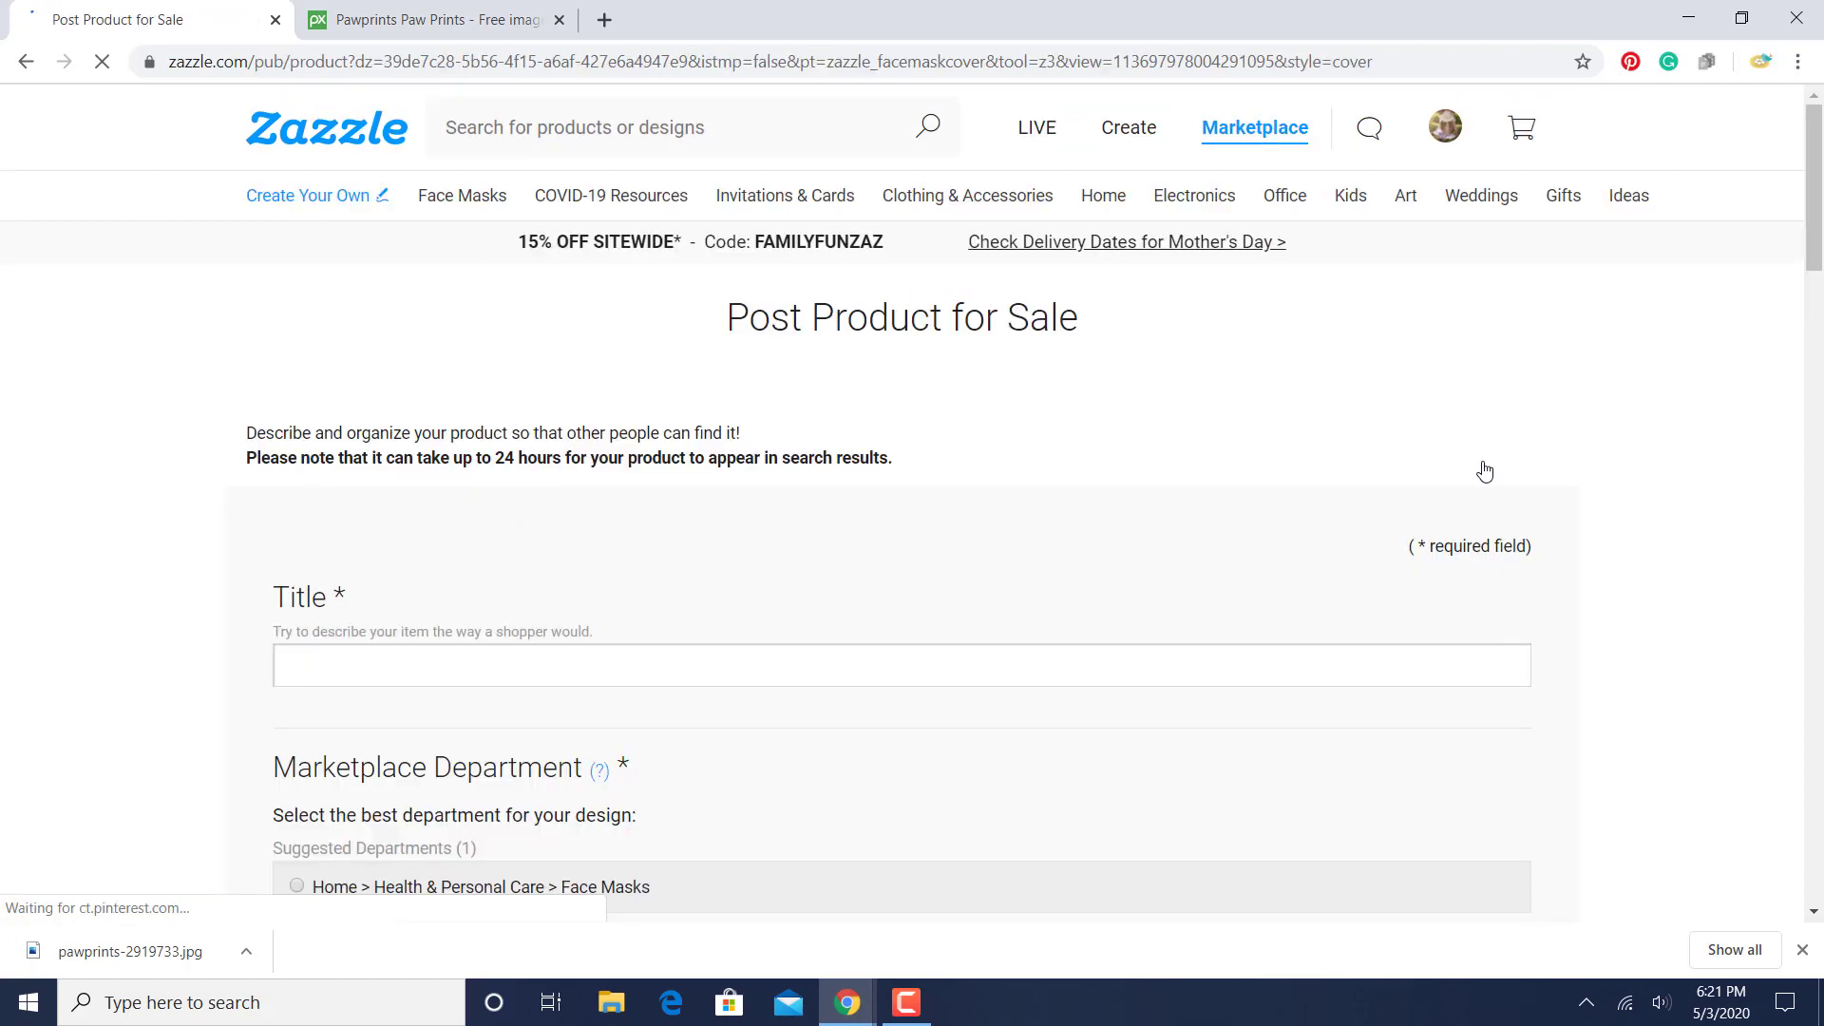
drag(1815, 228, 1817, 292)
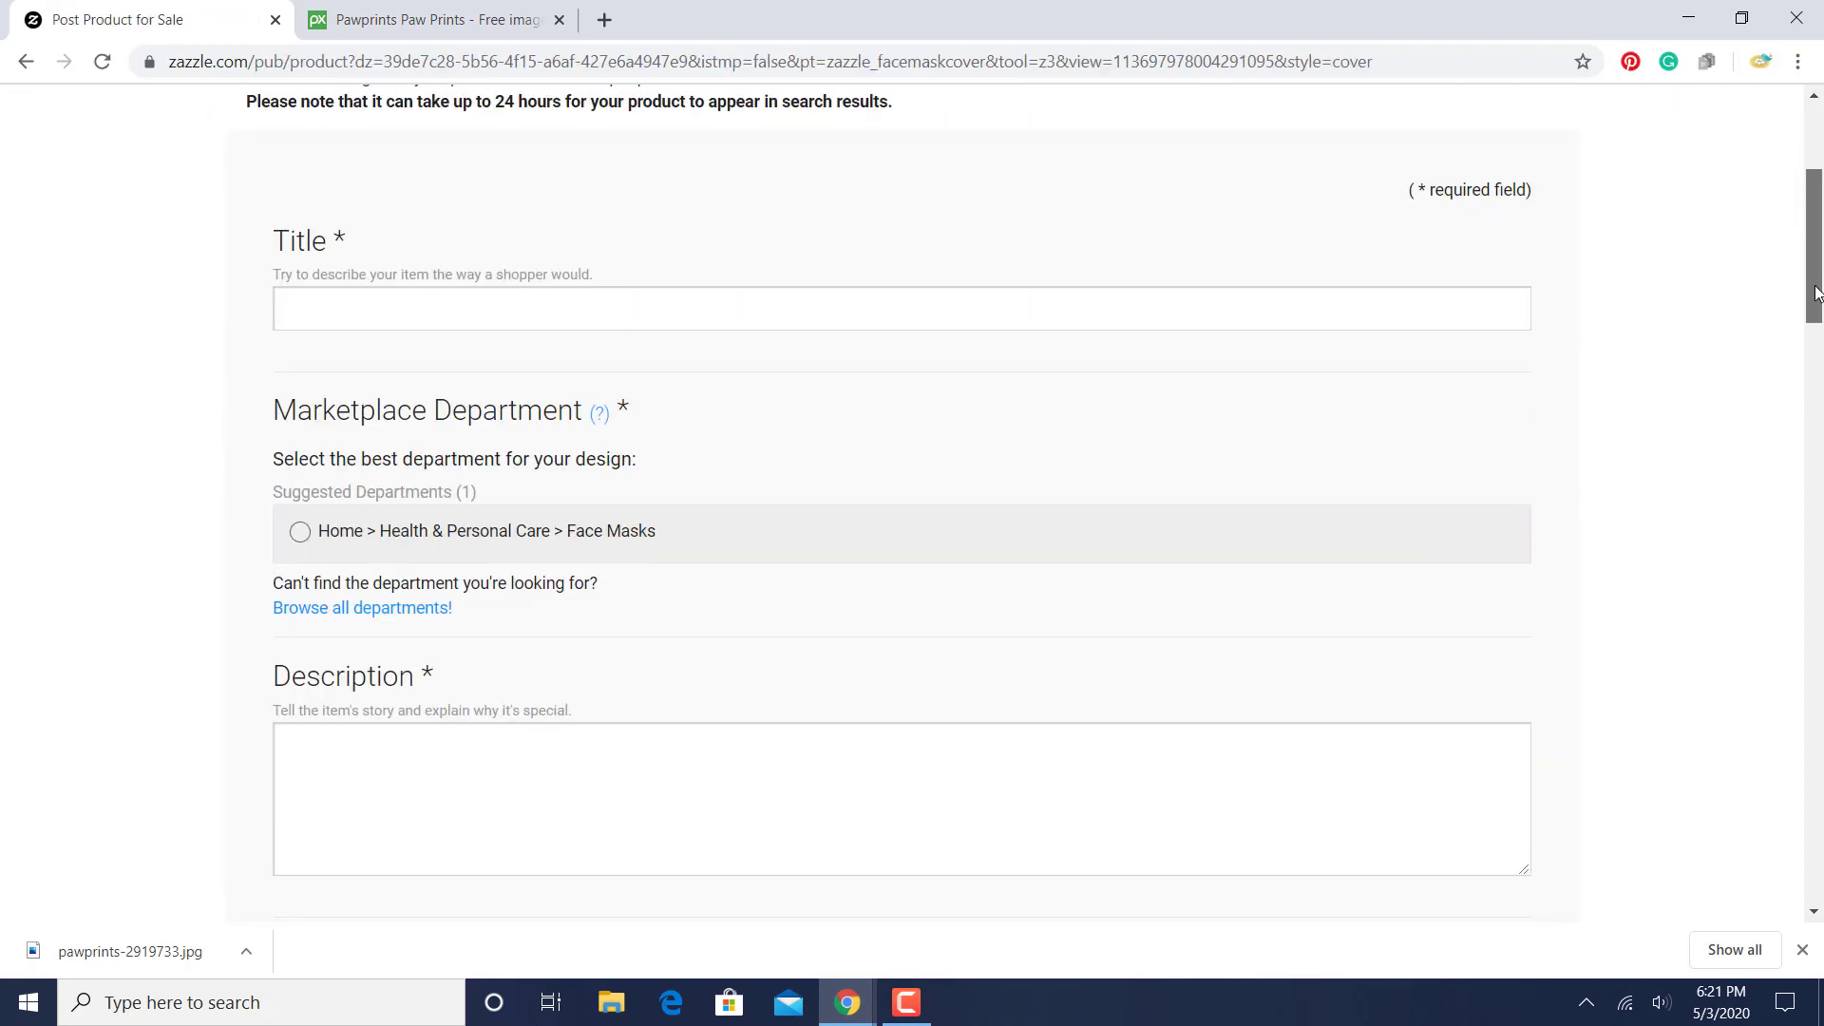
click(801, 303)
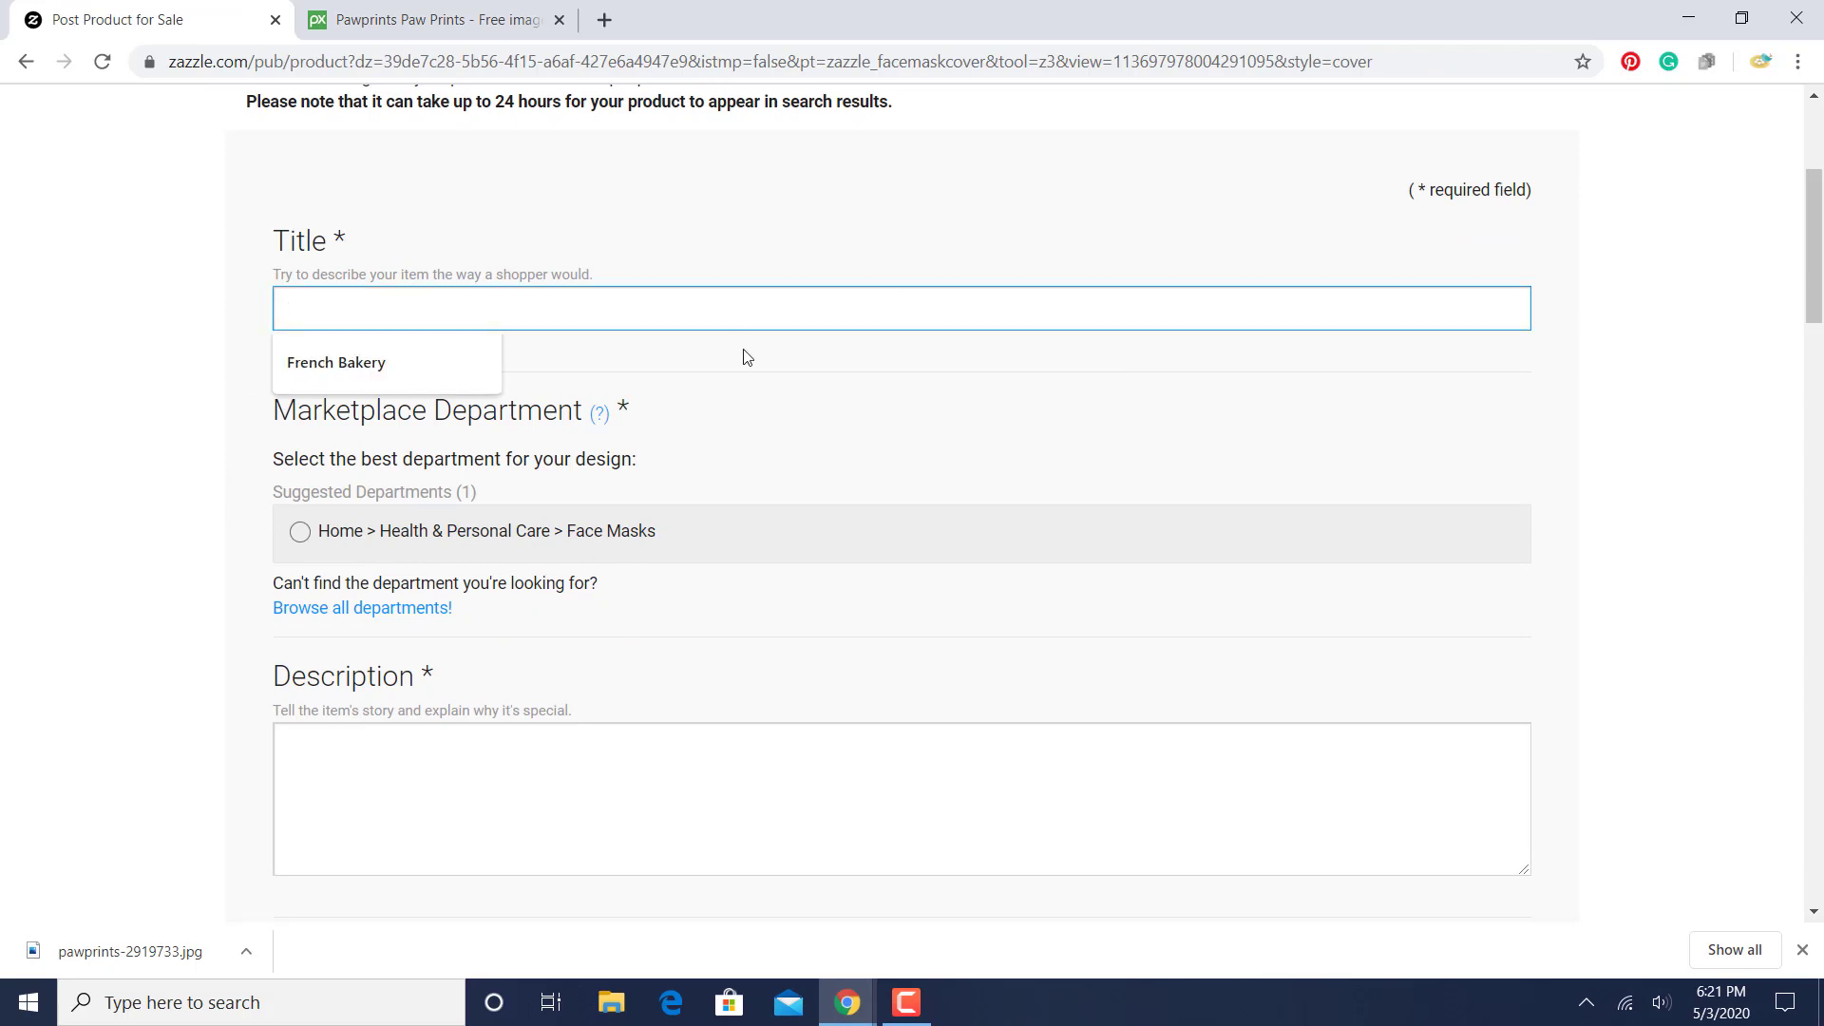
text(Paw Print)
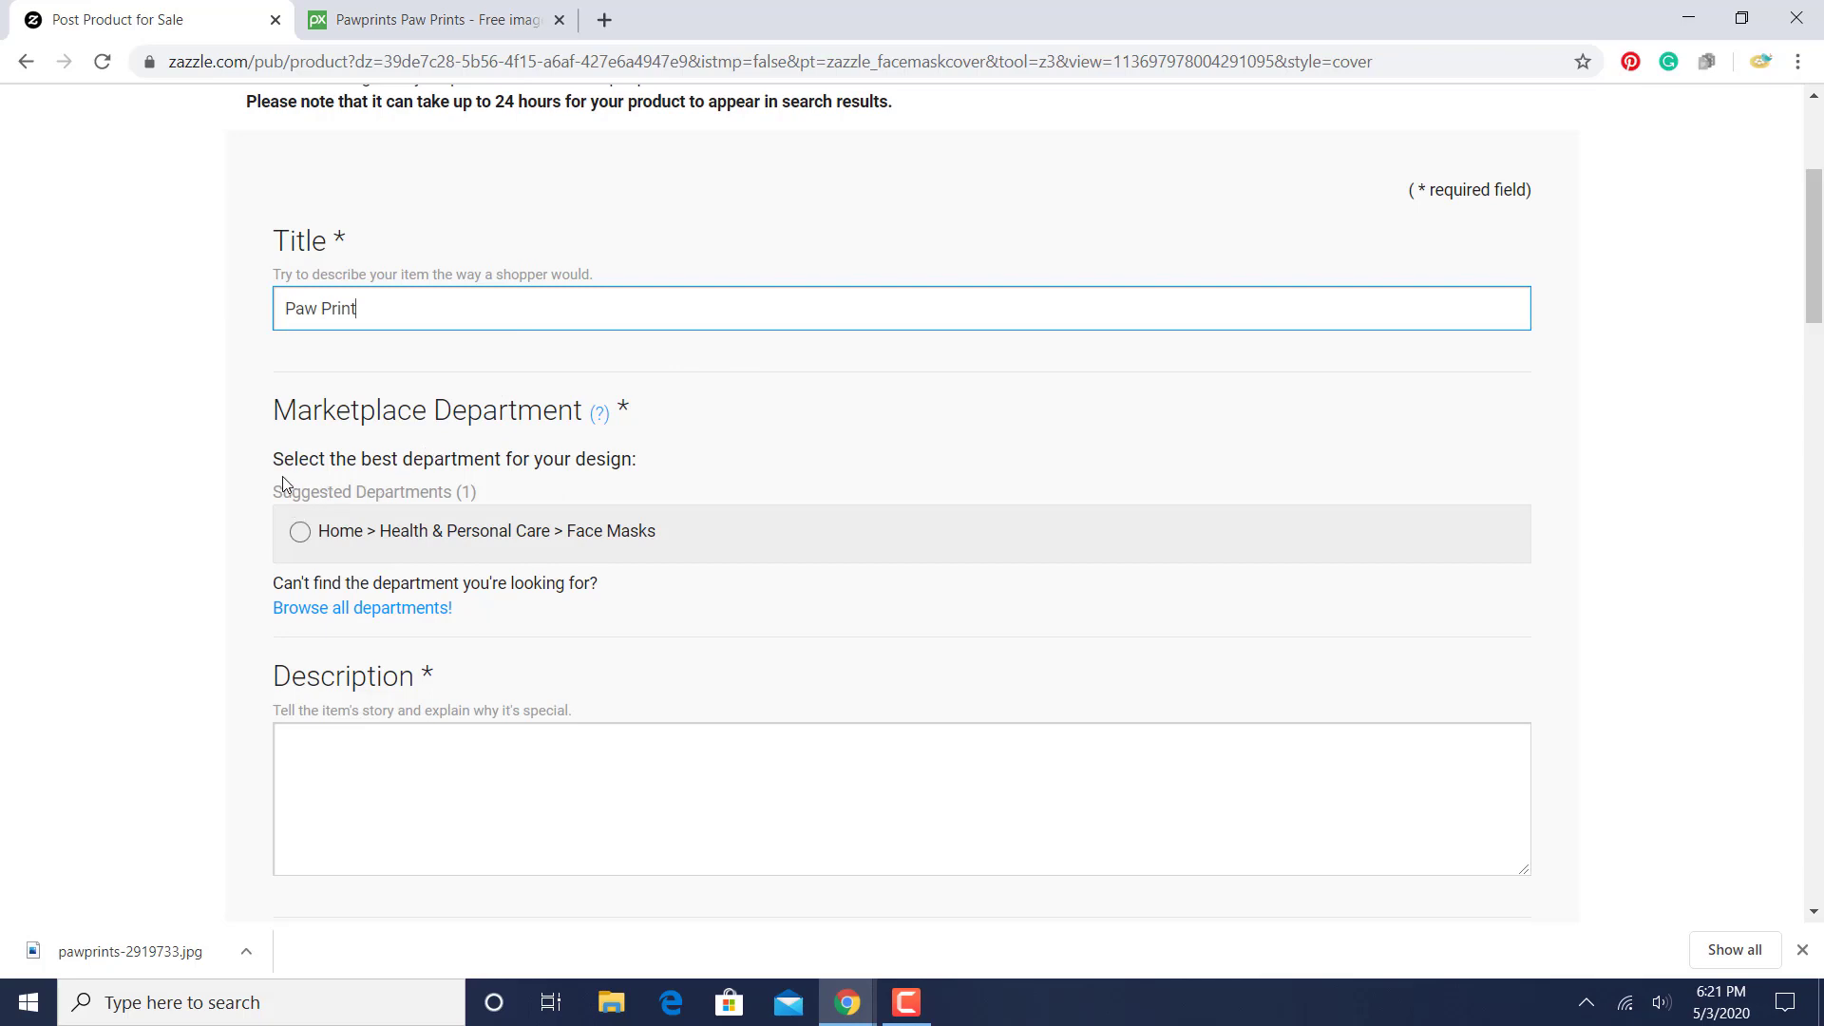
- Choose the Face Masks department and enter the description "This cute paw print face mask is perfect for children or adults."
click(298, 528)
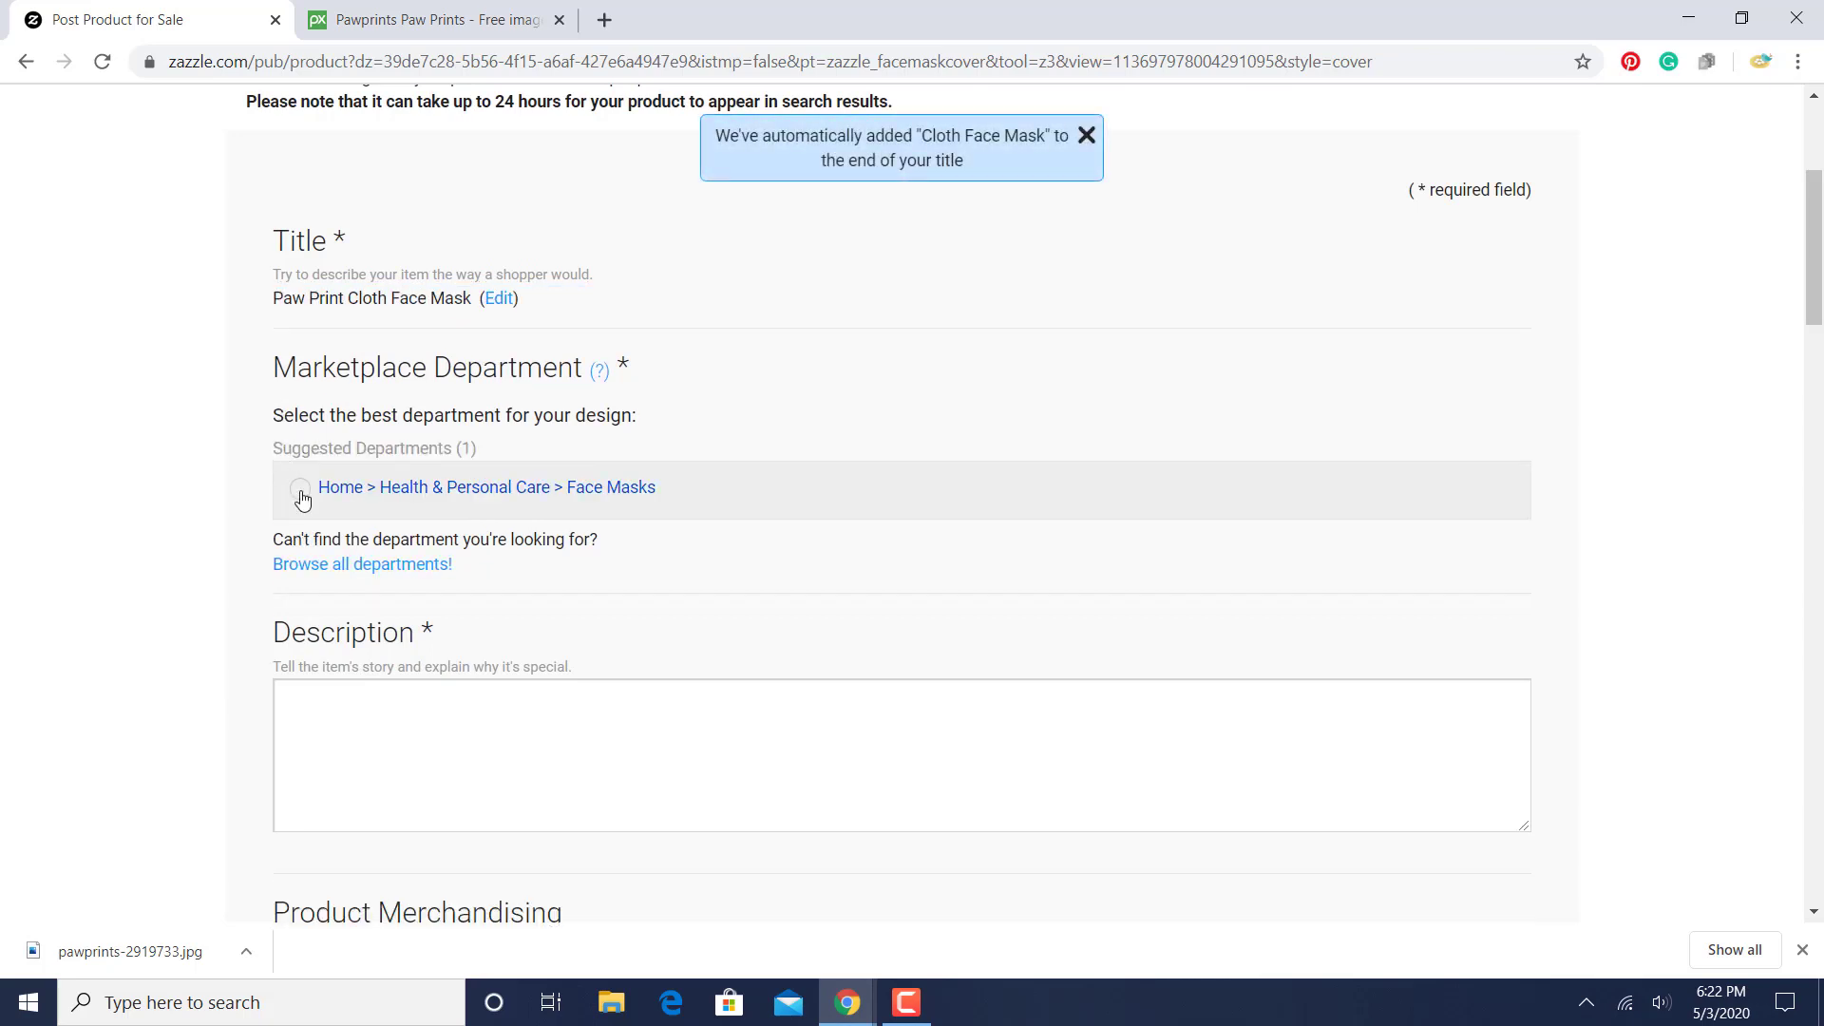
click(300, 496)
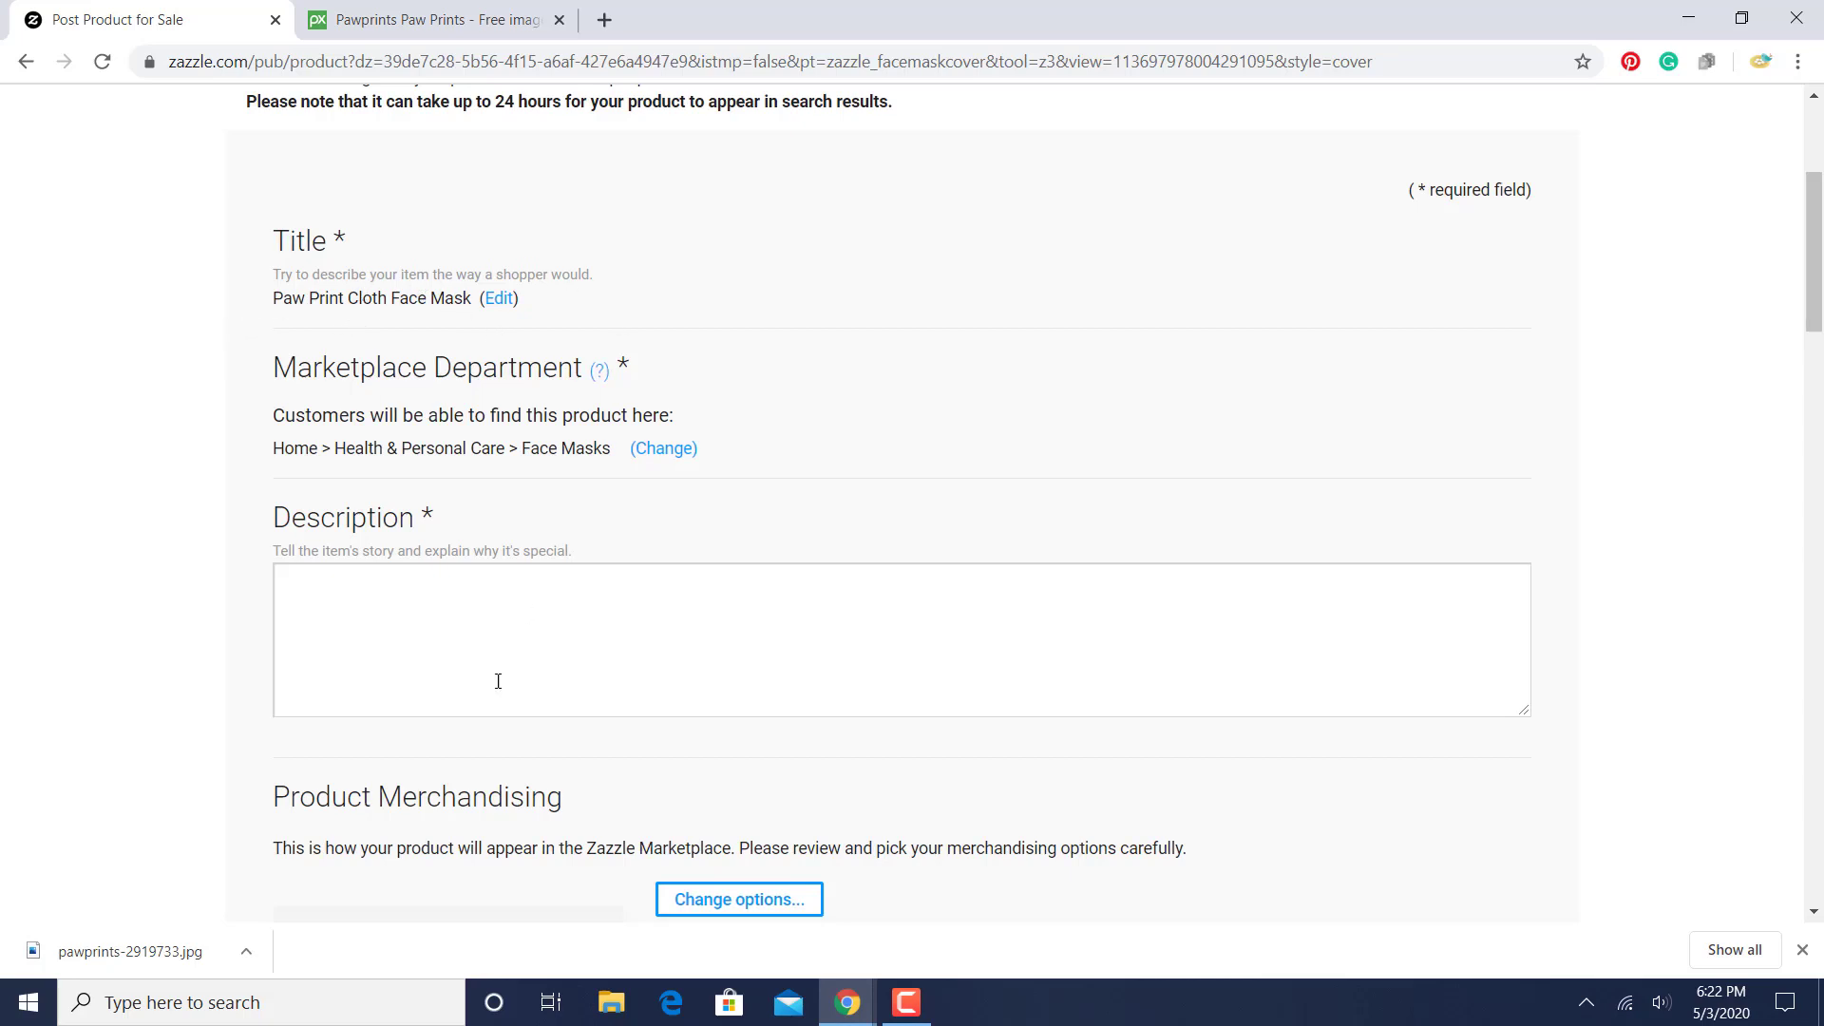
click(452, 651)
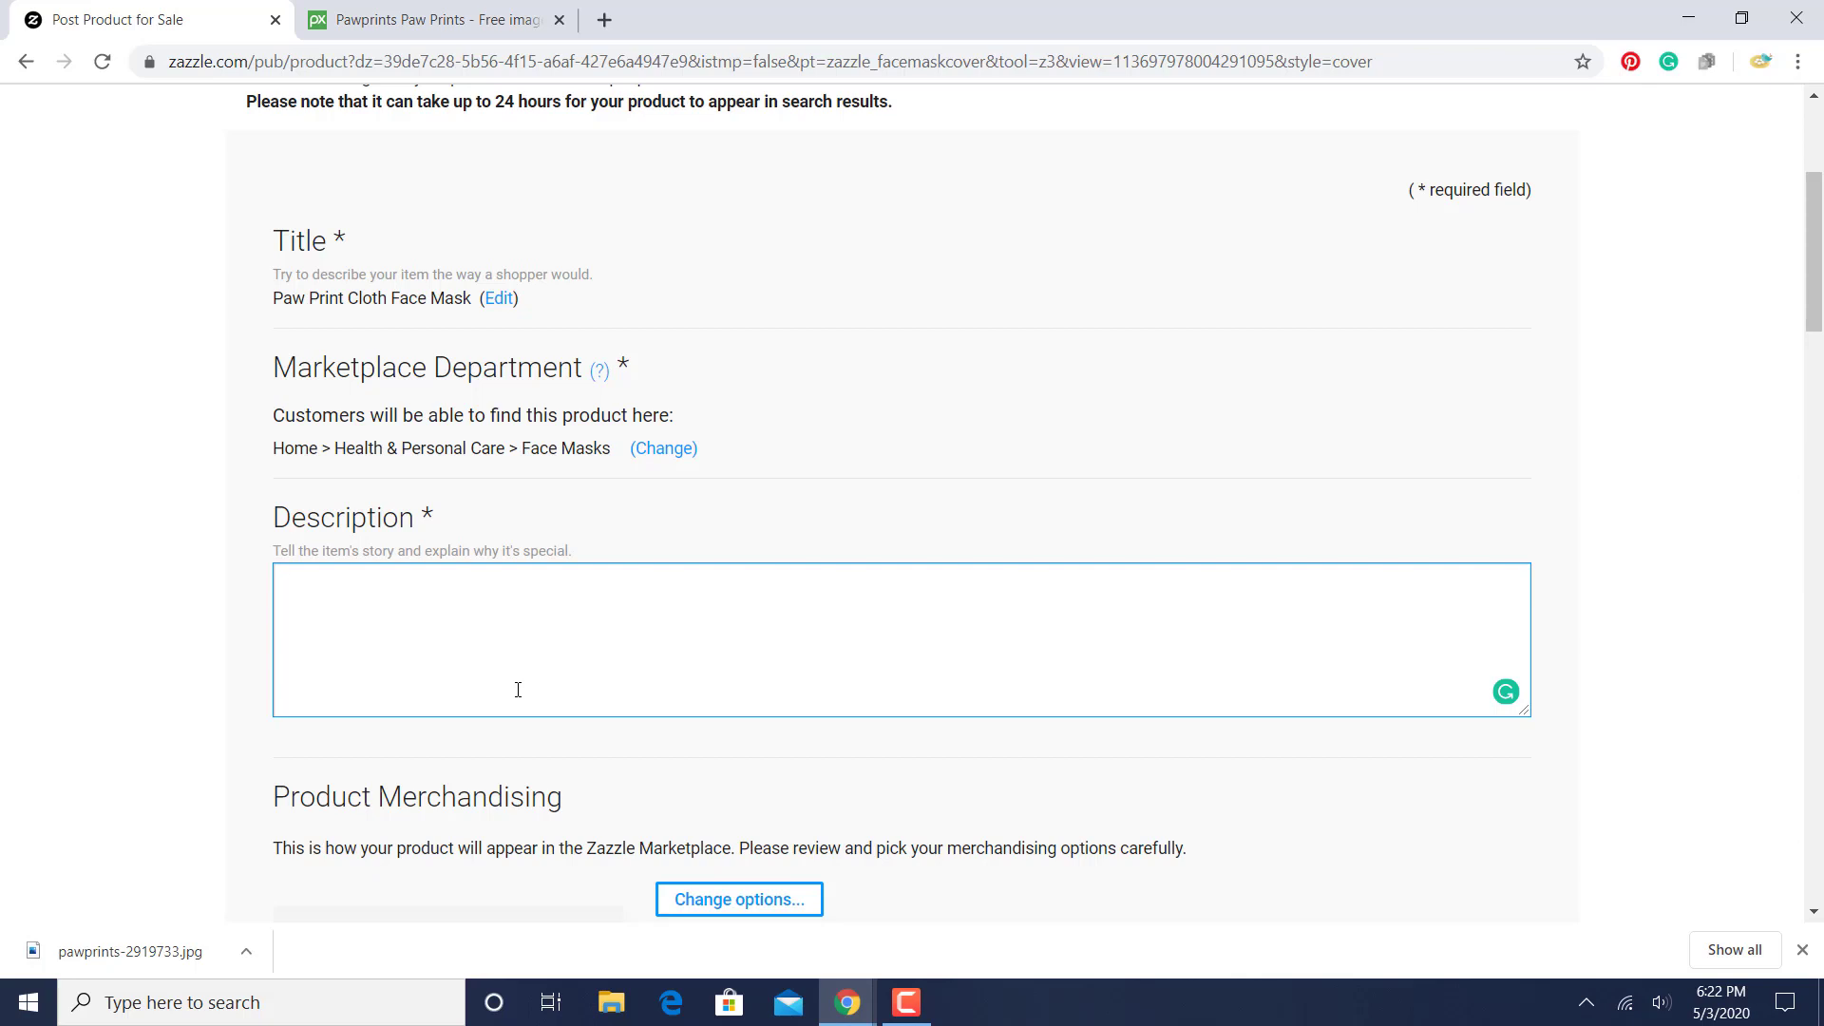
text(This cute pat)
text( print face mask is perfect for children or adults.)
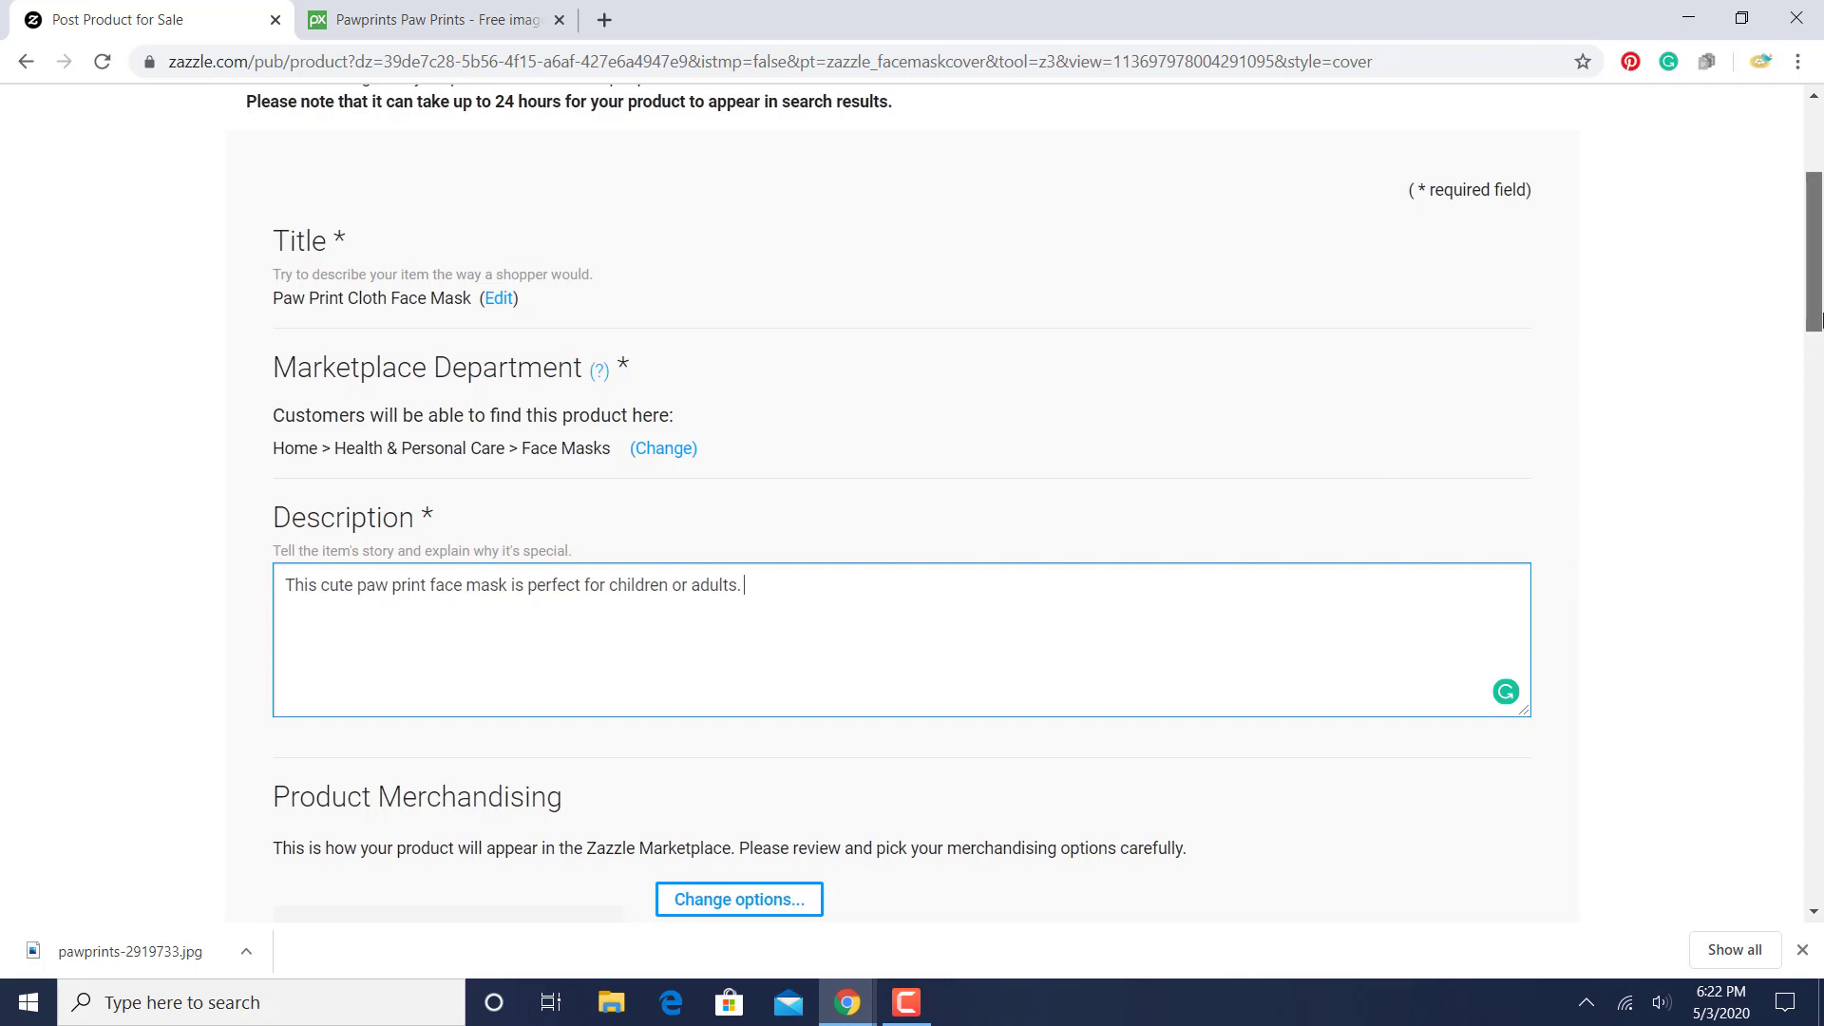
- Change the product merchandising image to the Outside view of the woman wearing the mask
drag(1816, 323, 1815, 440)
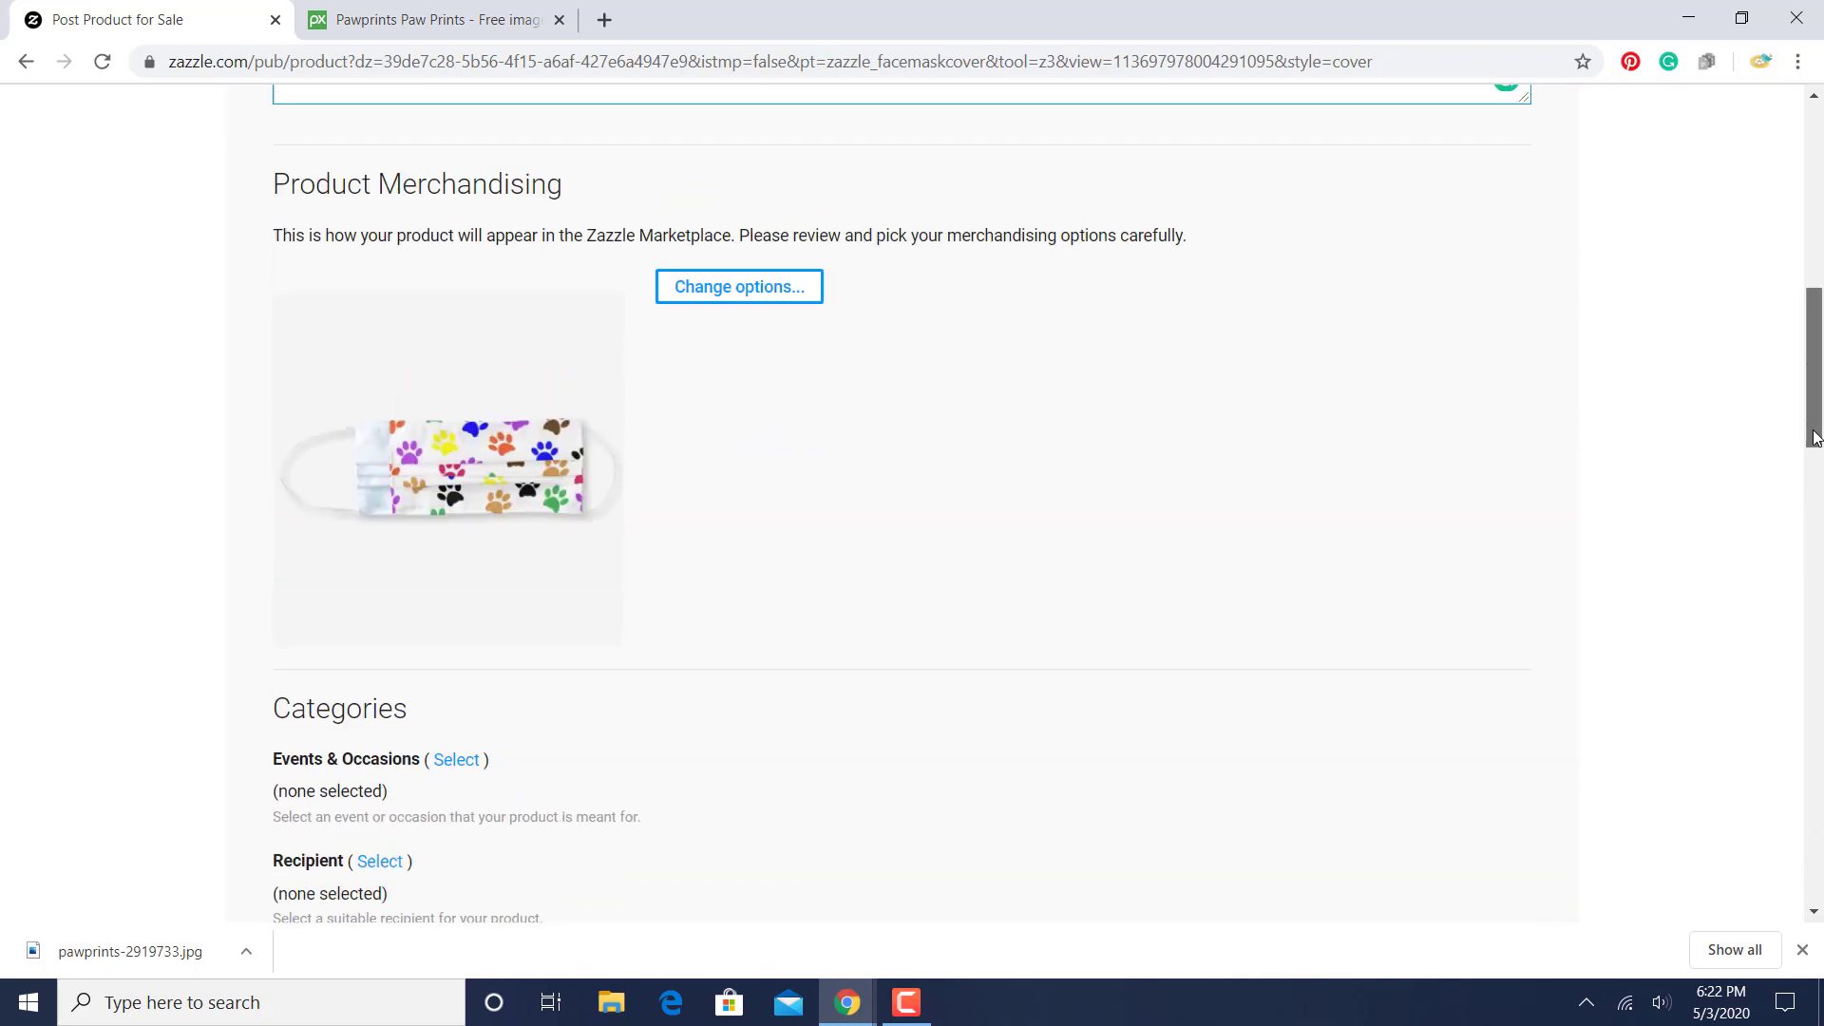
click(753, 296)
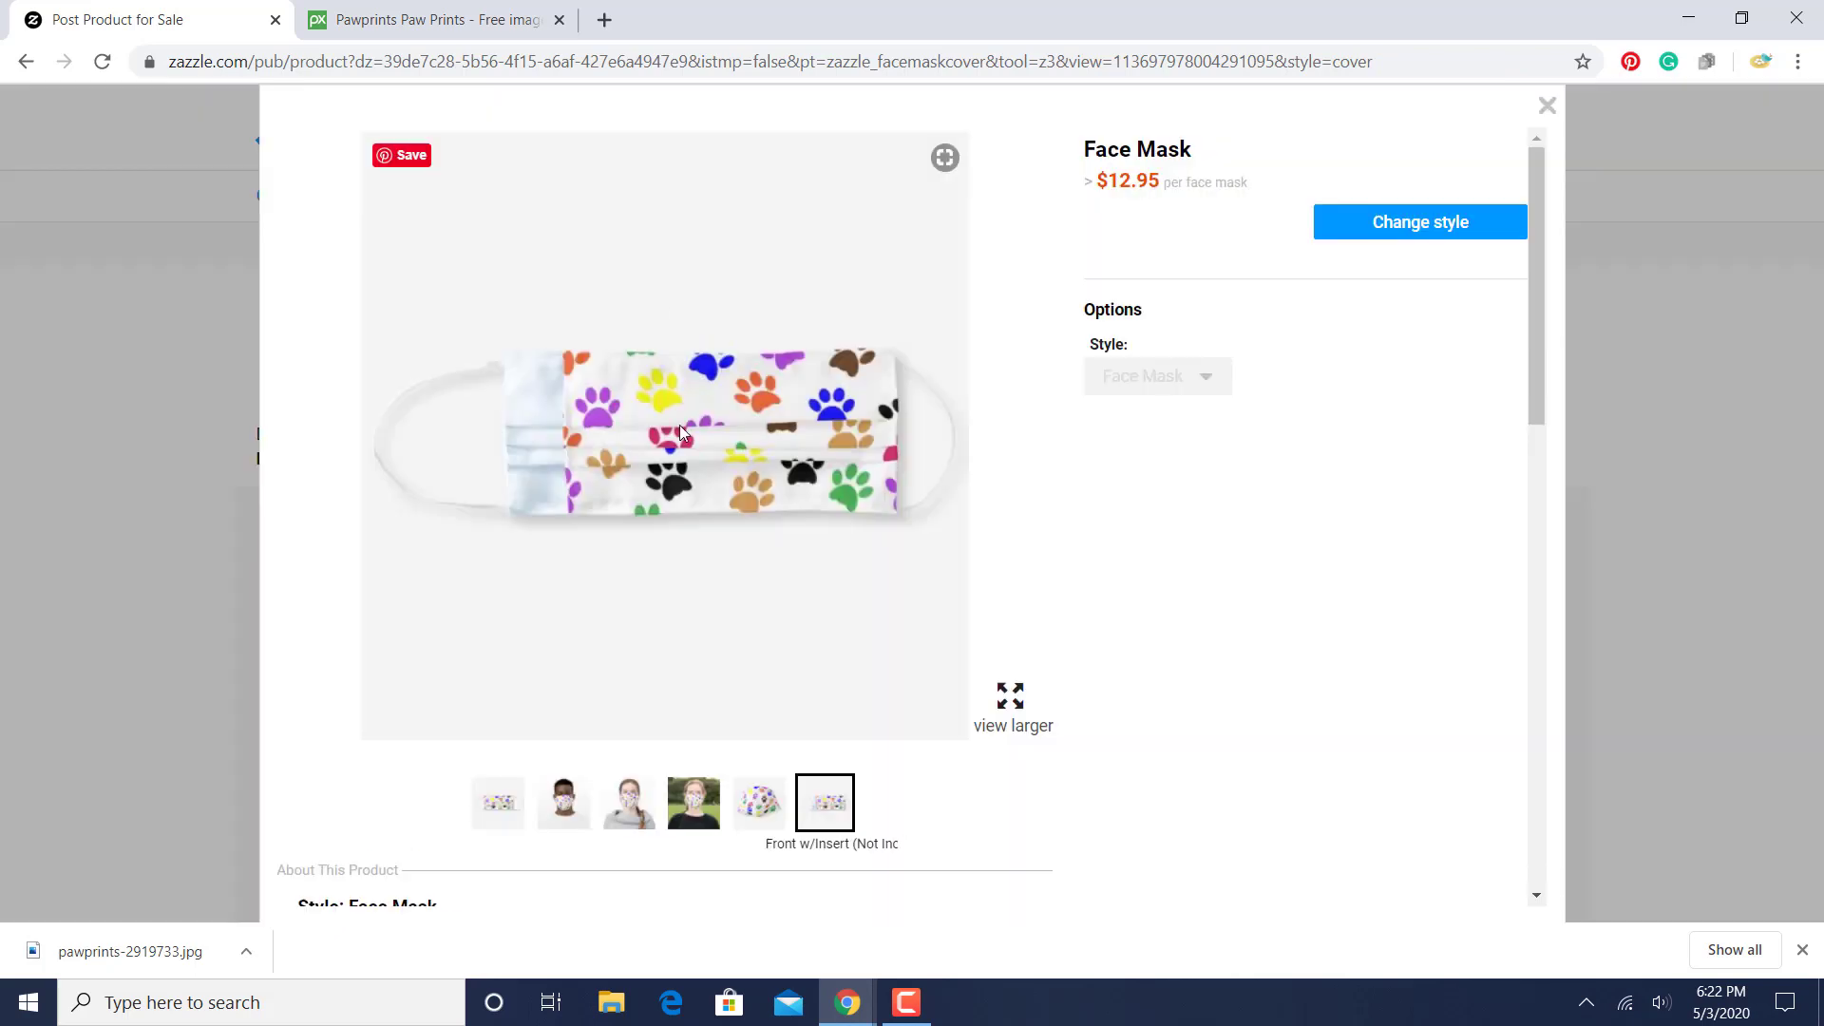
click(497, 801)
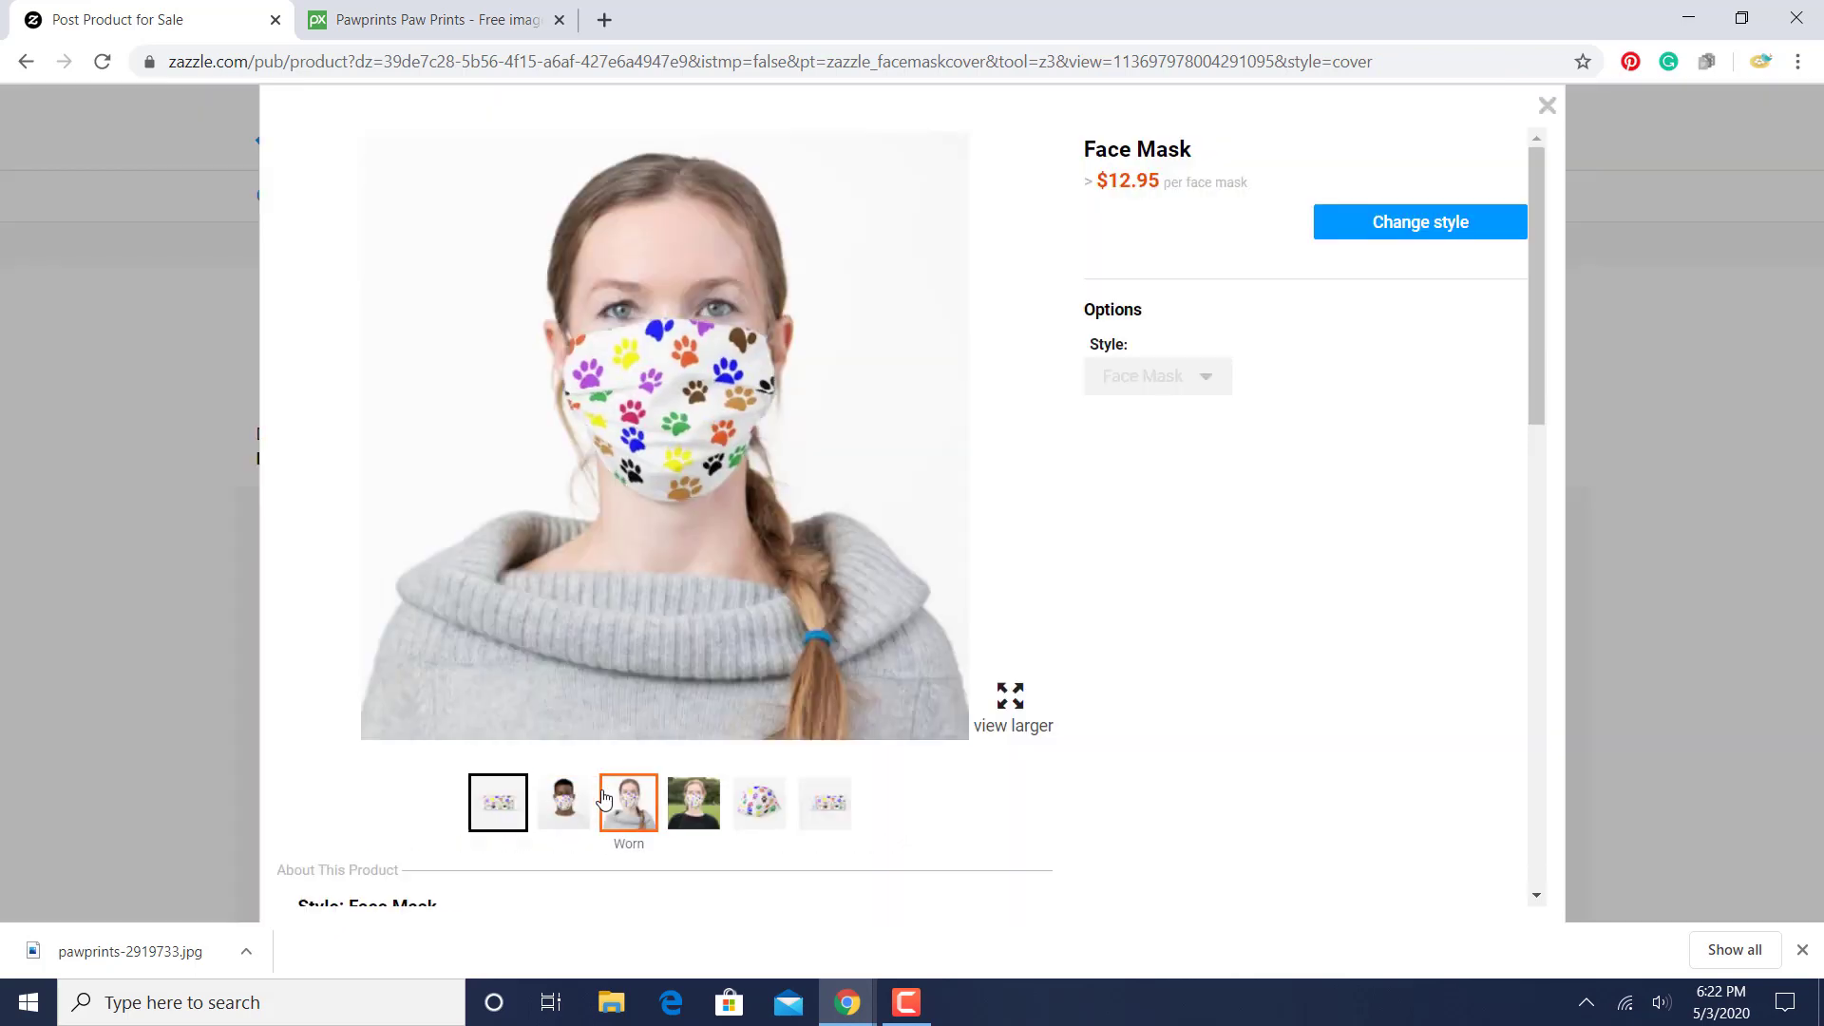
click(711, 807)
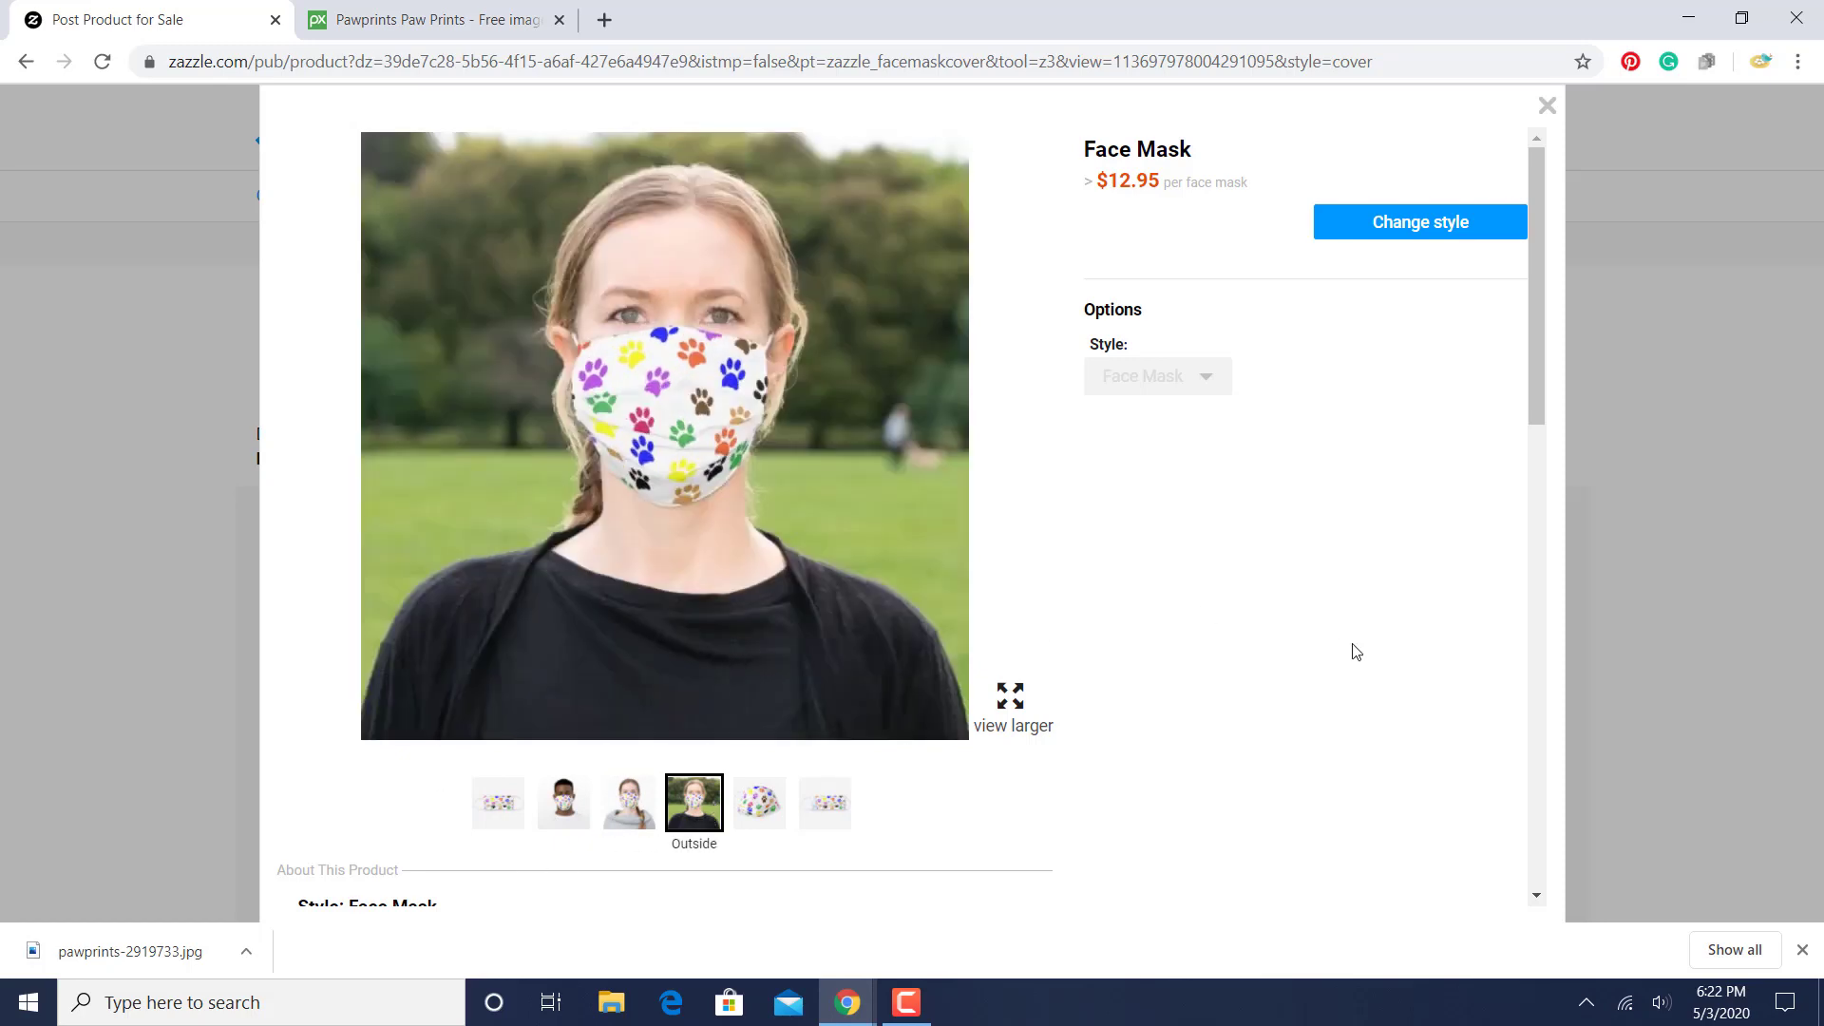
click(1405, 224)
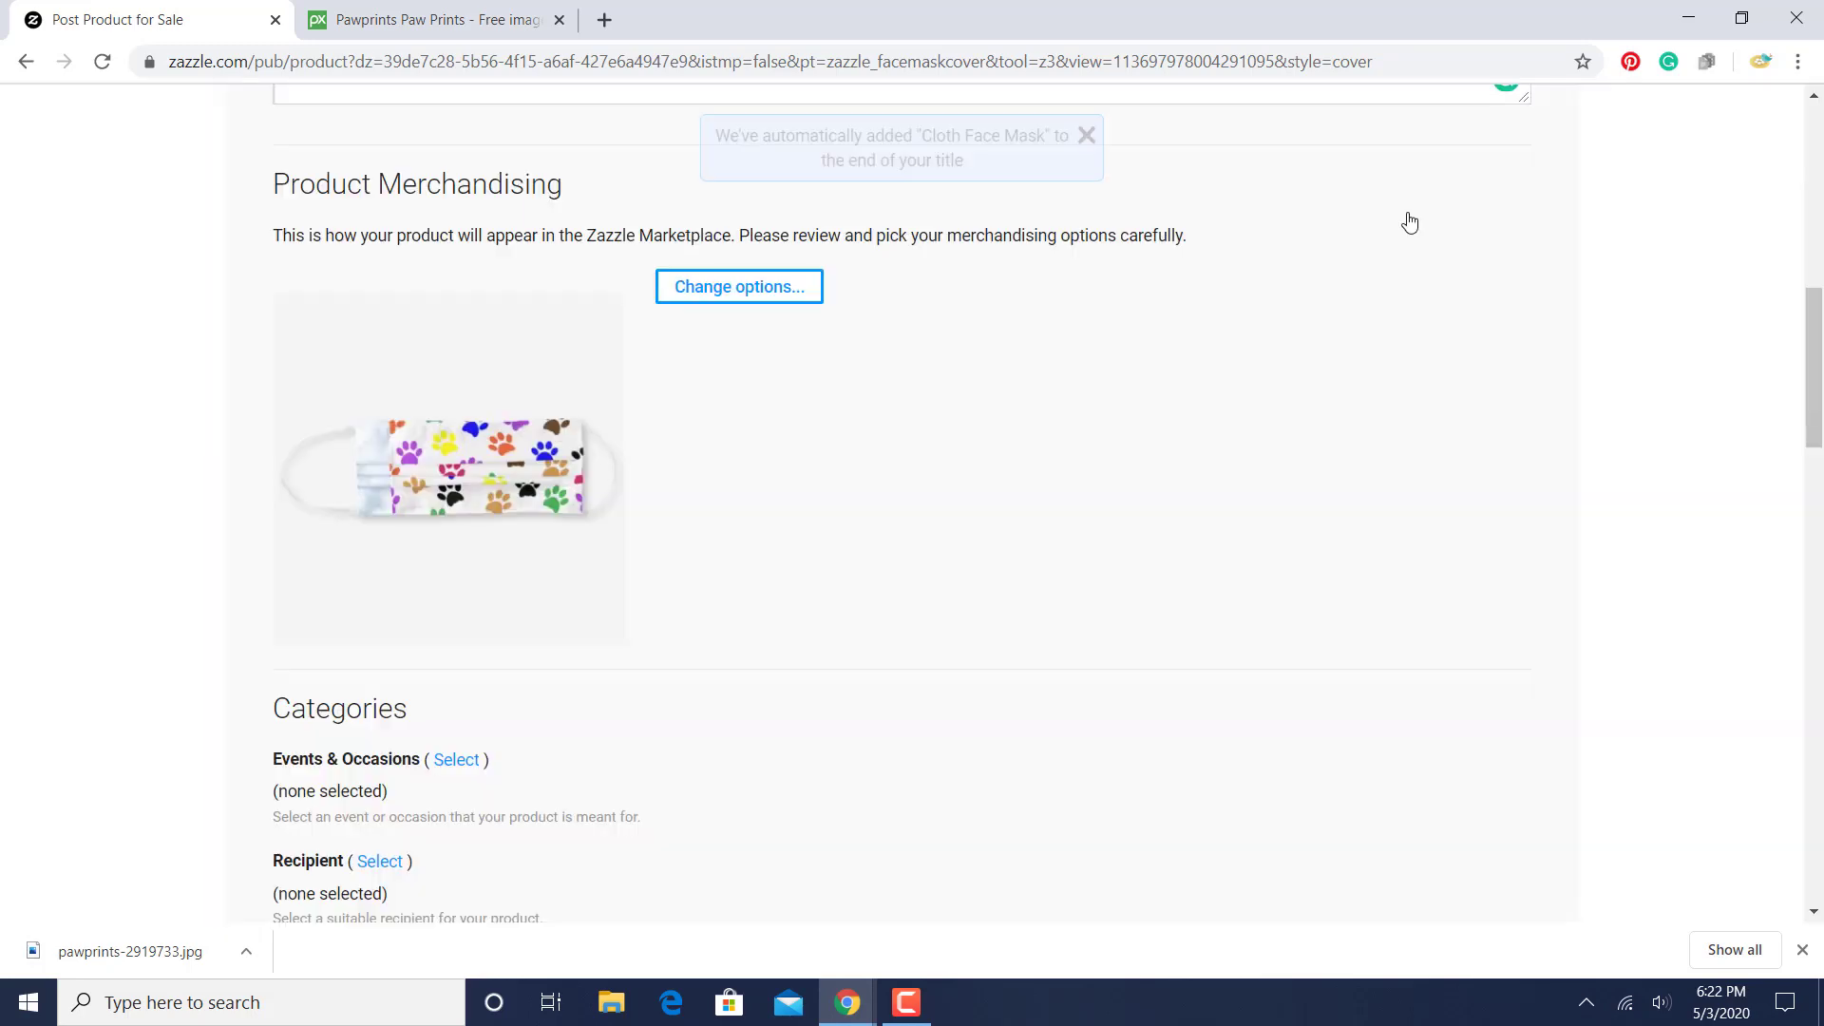
- Set the product's recipient category to For Anyone
drag(1814, 365, 1815, 449)
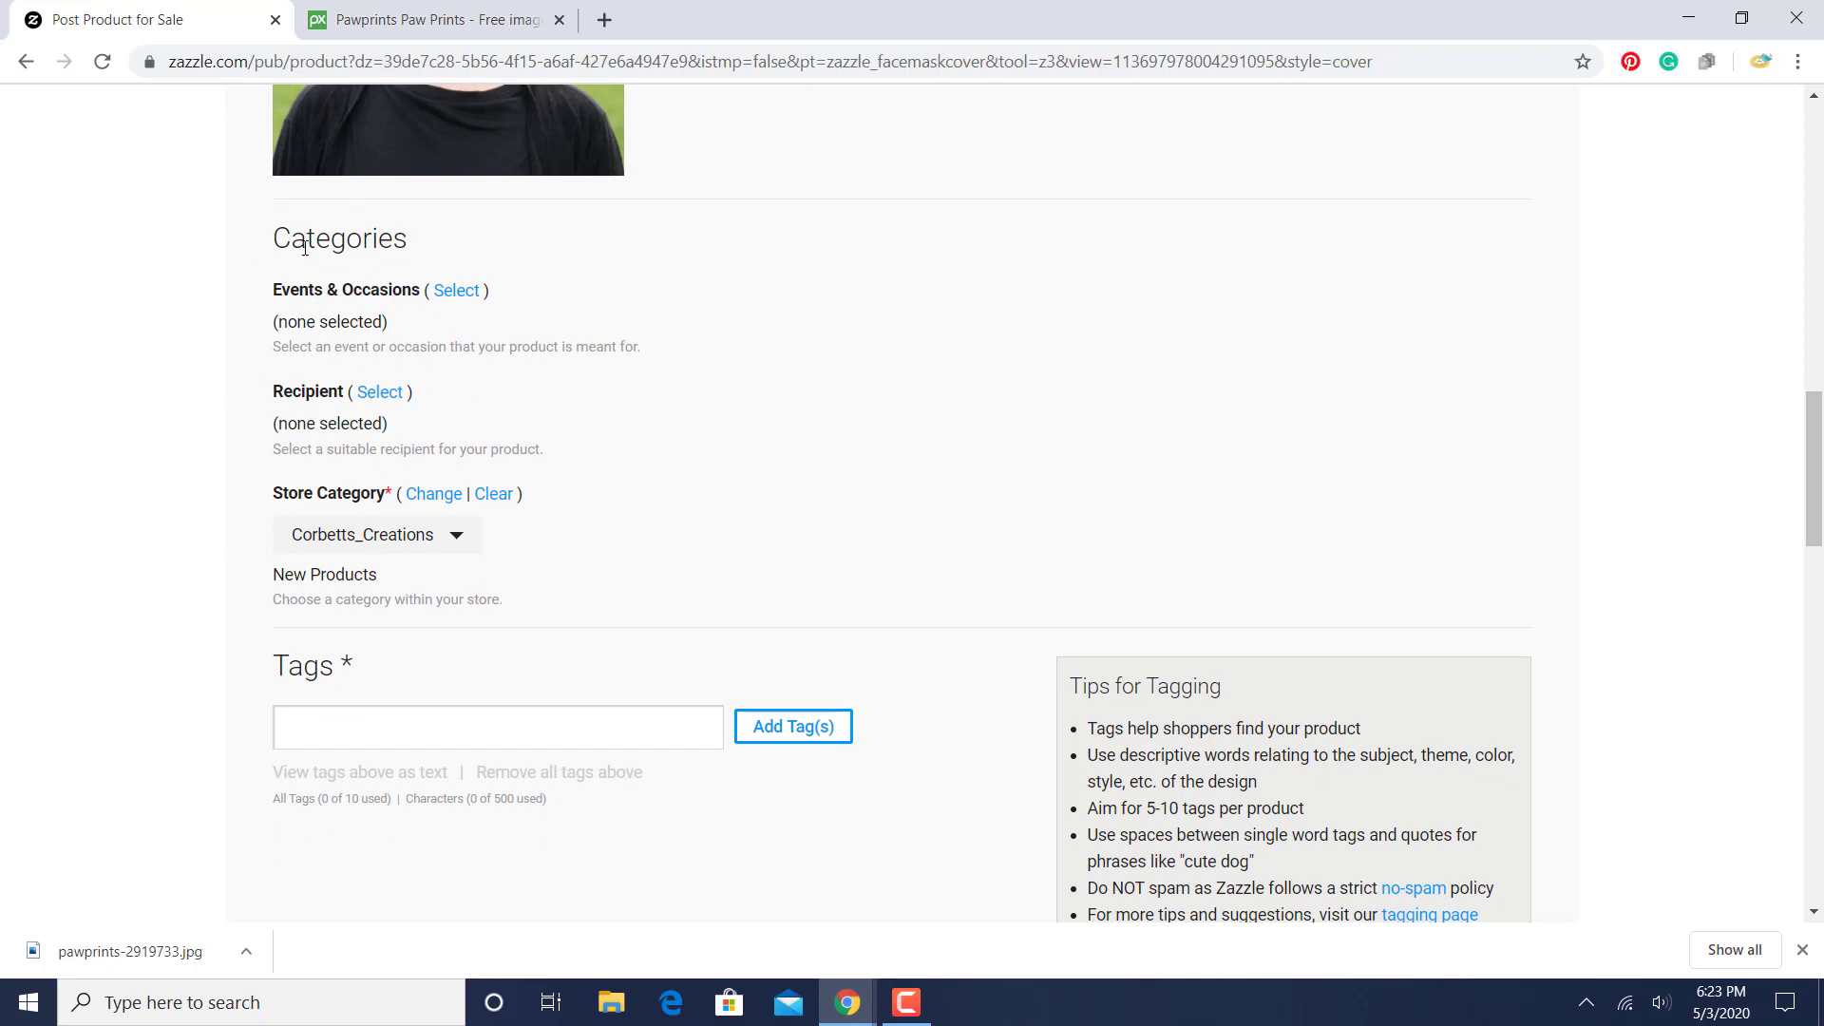
click(372, 397)
click(608, 358)
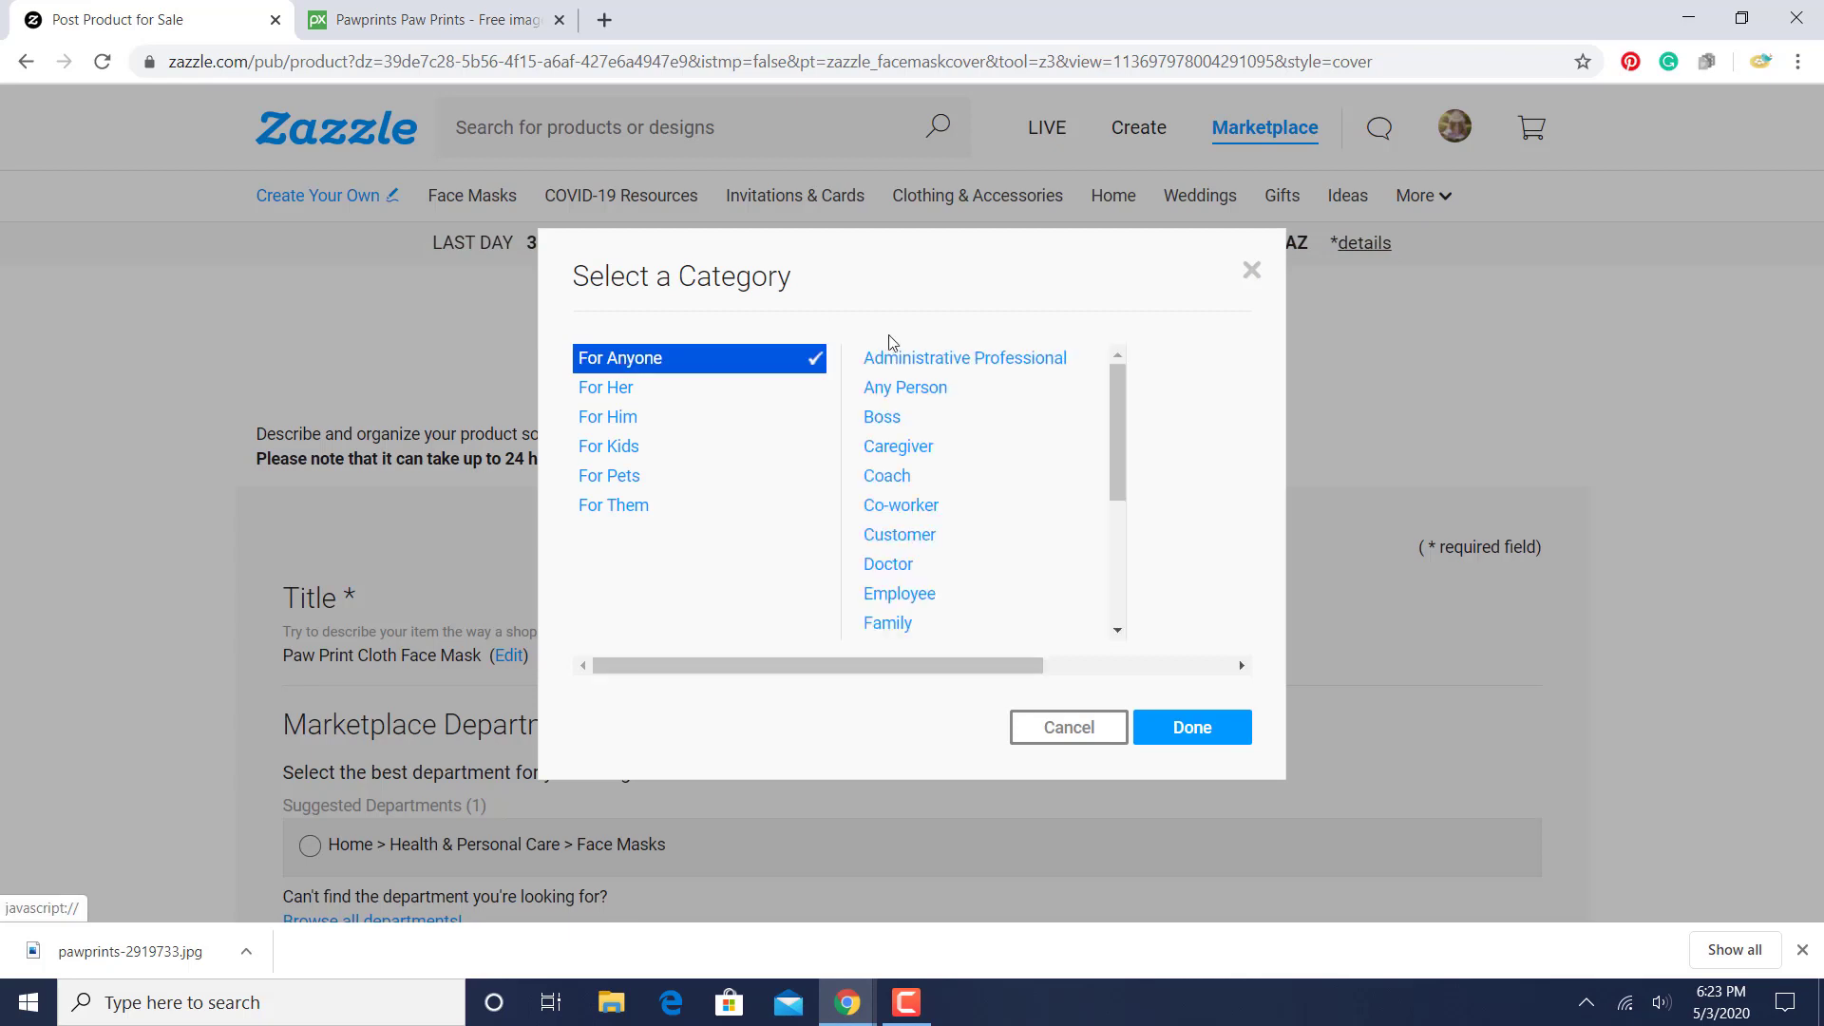
click(1203, 731)
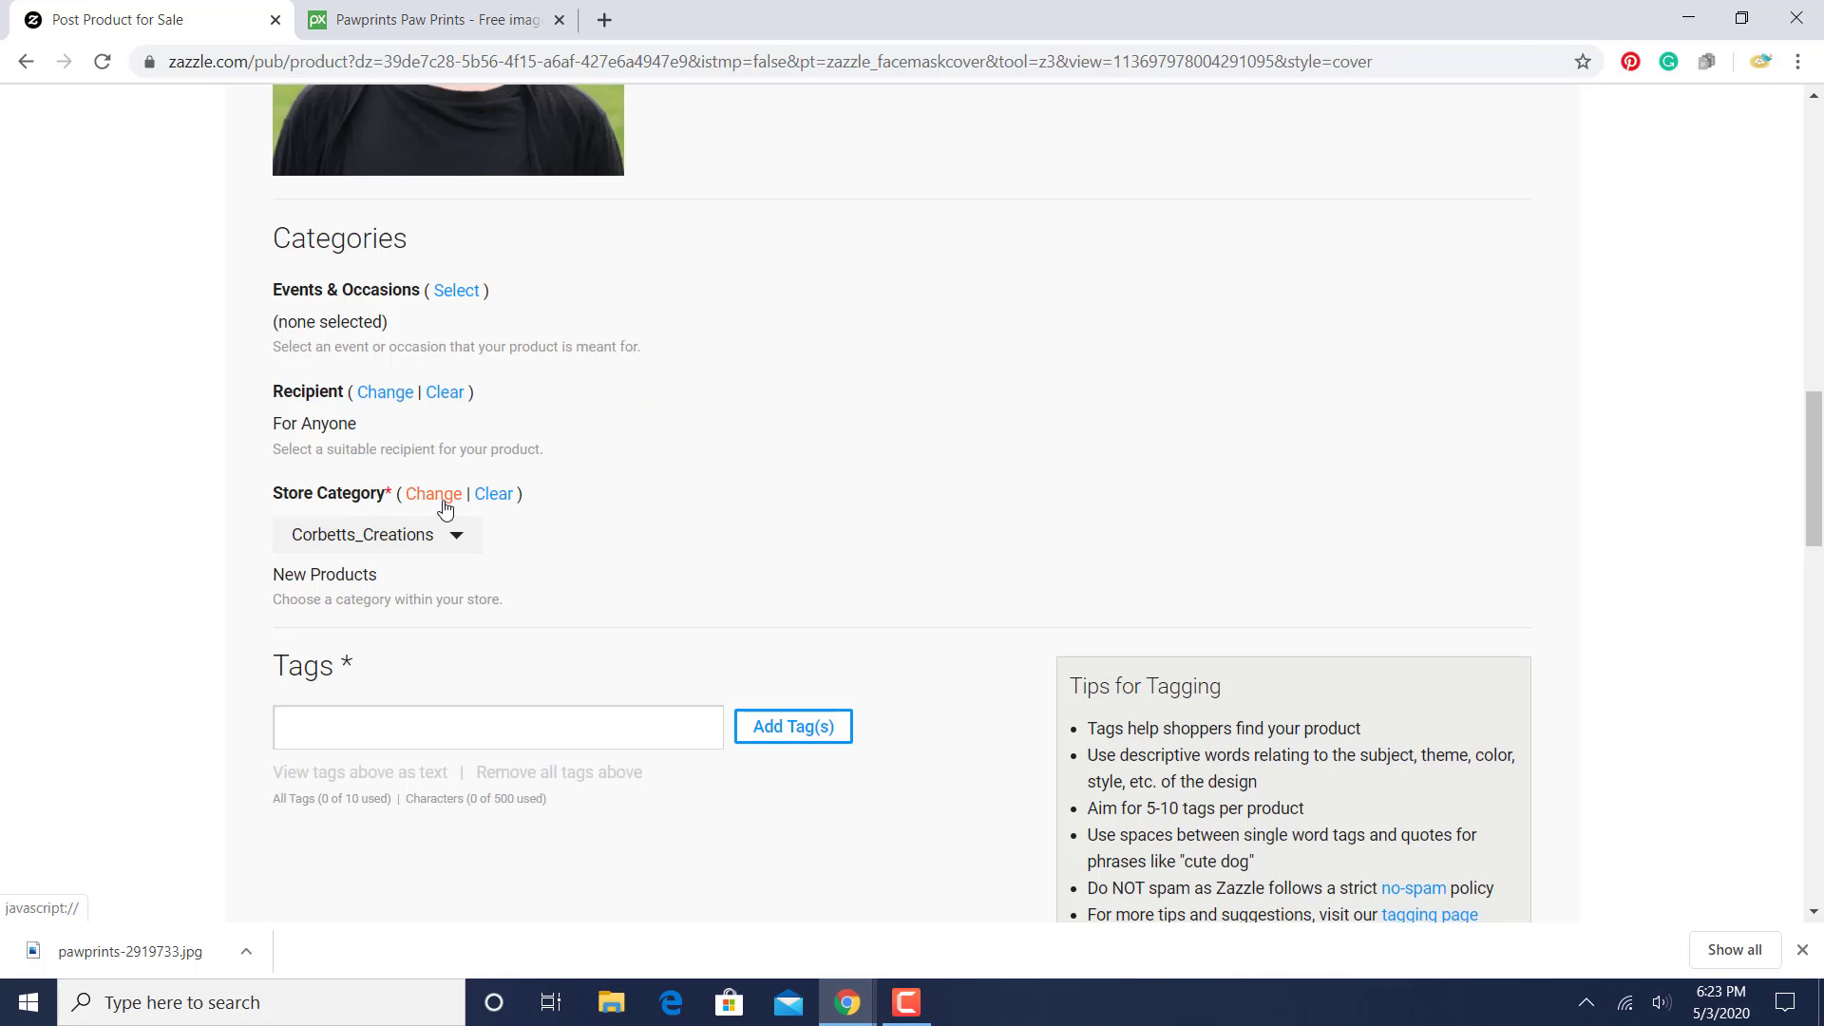
- Clear the product's store category and choose New Products as its category again
click(446, 504)
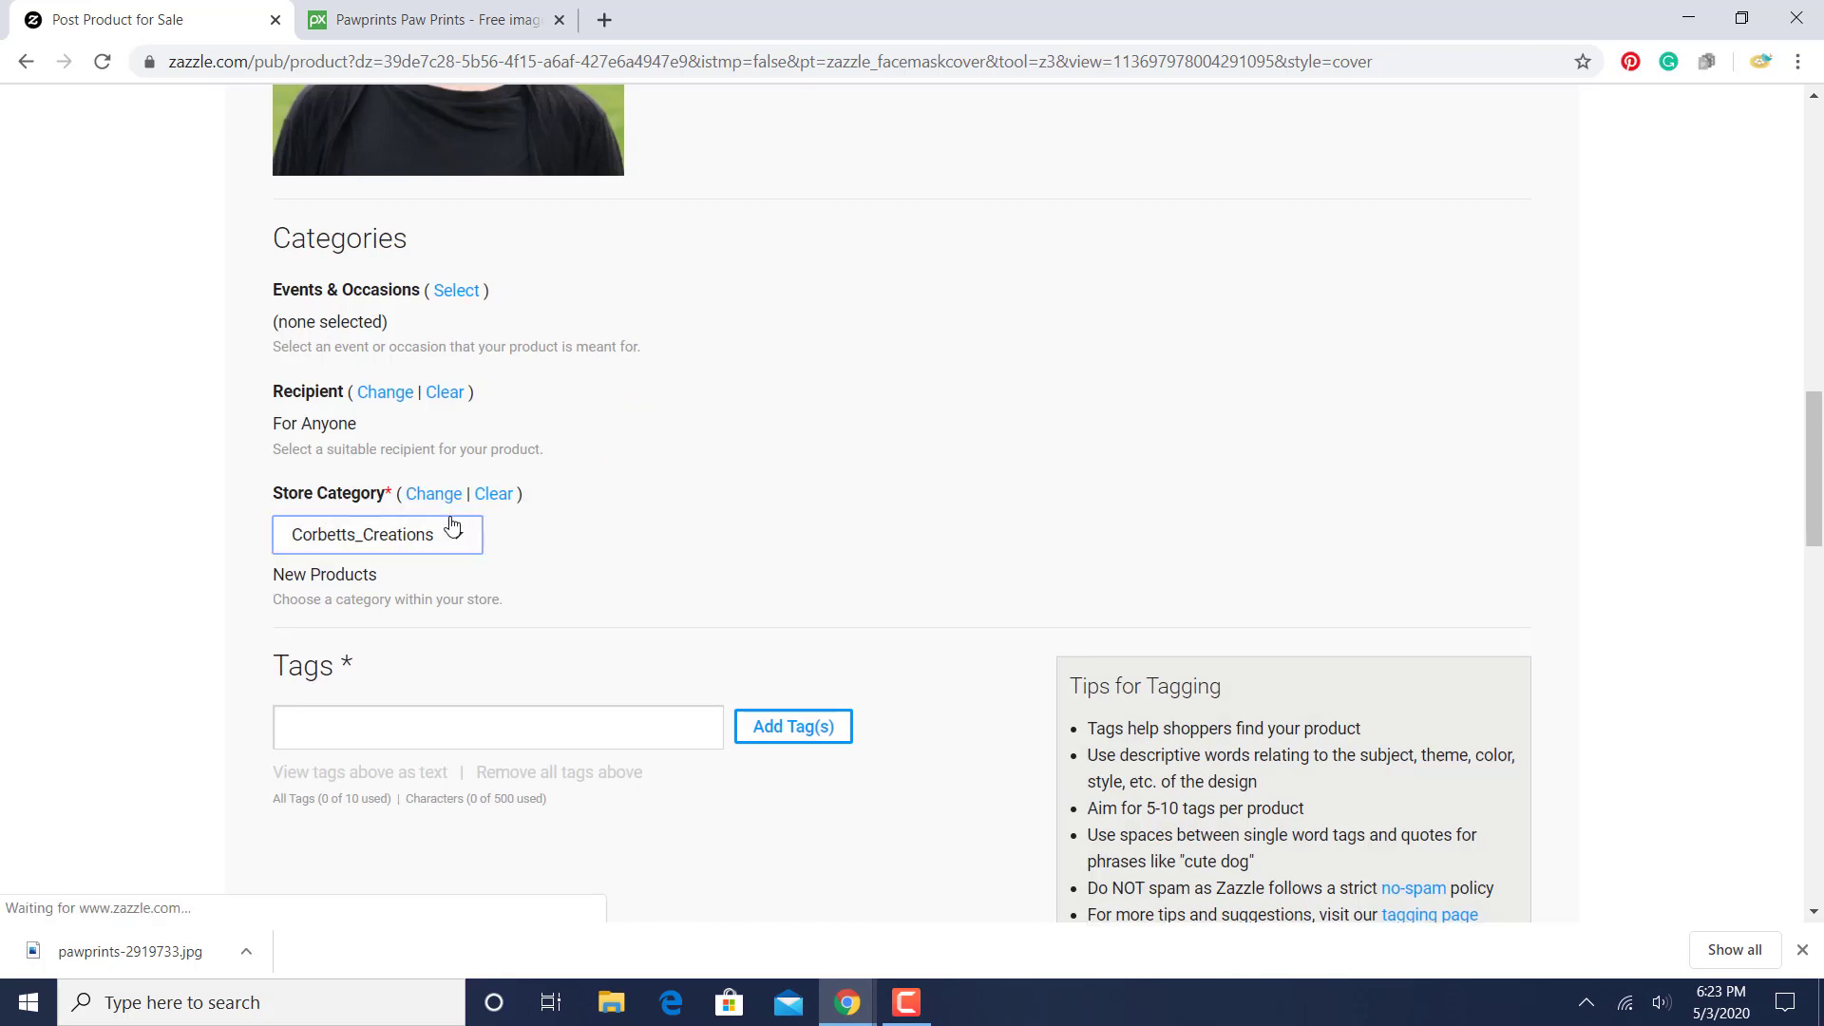
click(451, 521)
click(448, 518)
click(426, 551)
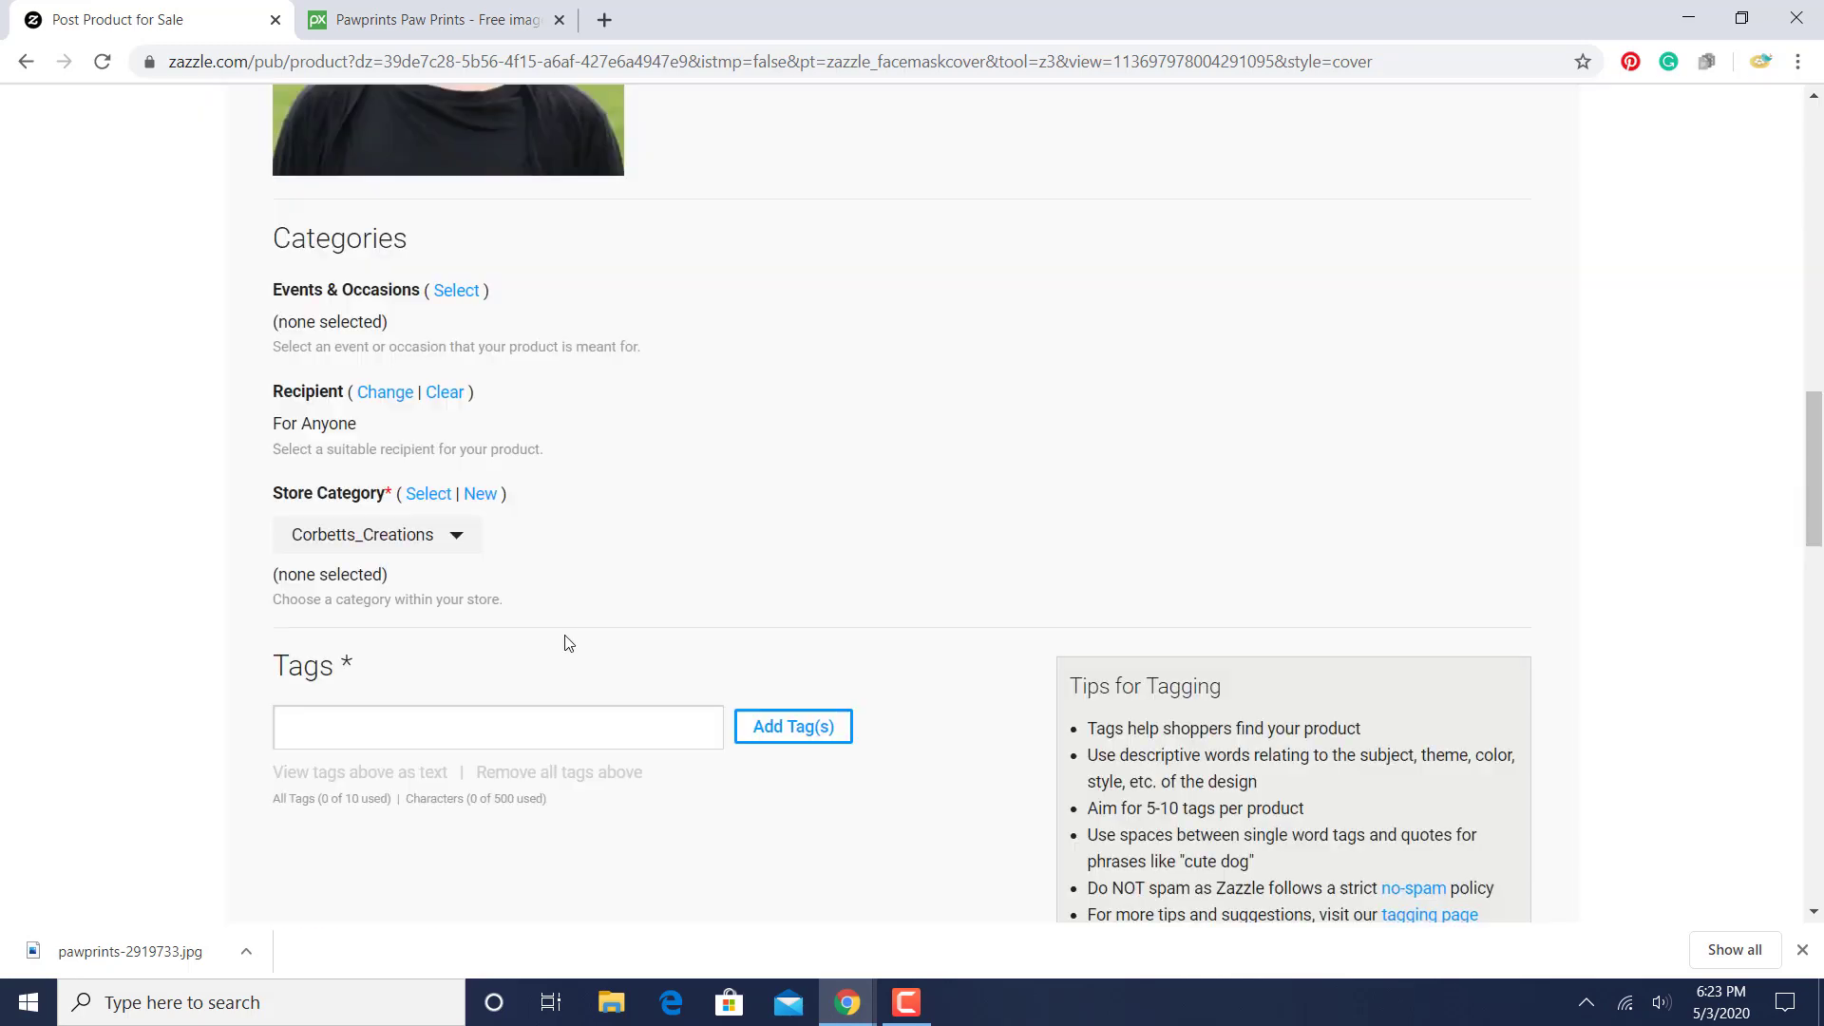
click(436, 503)
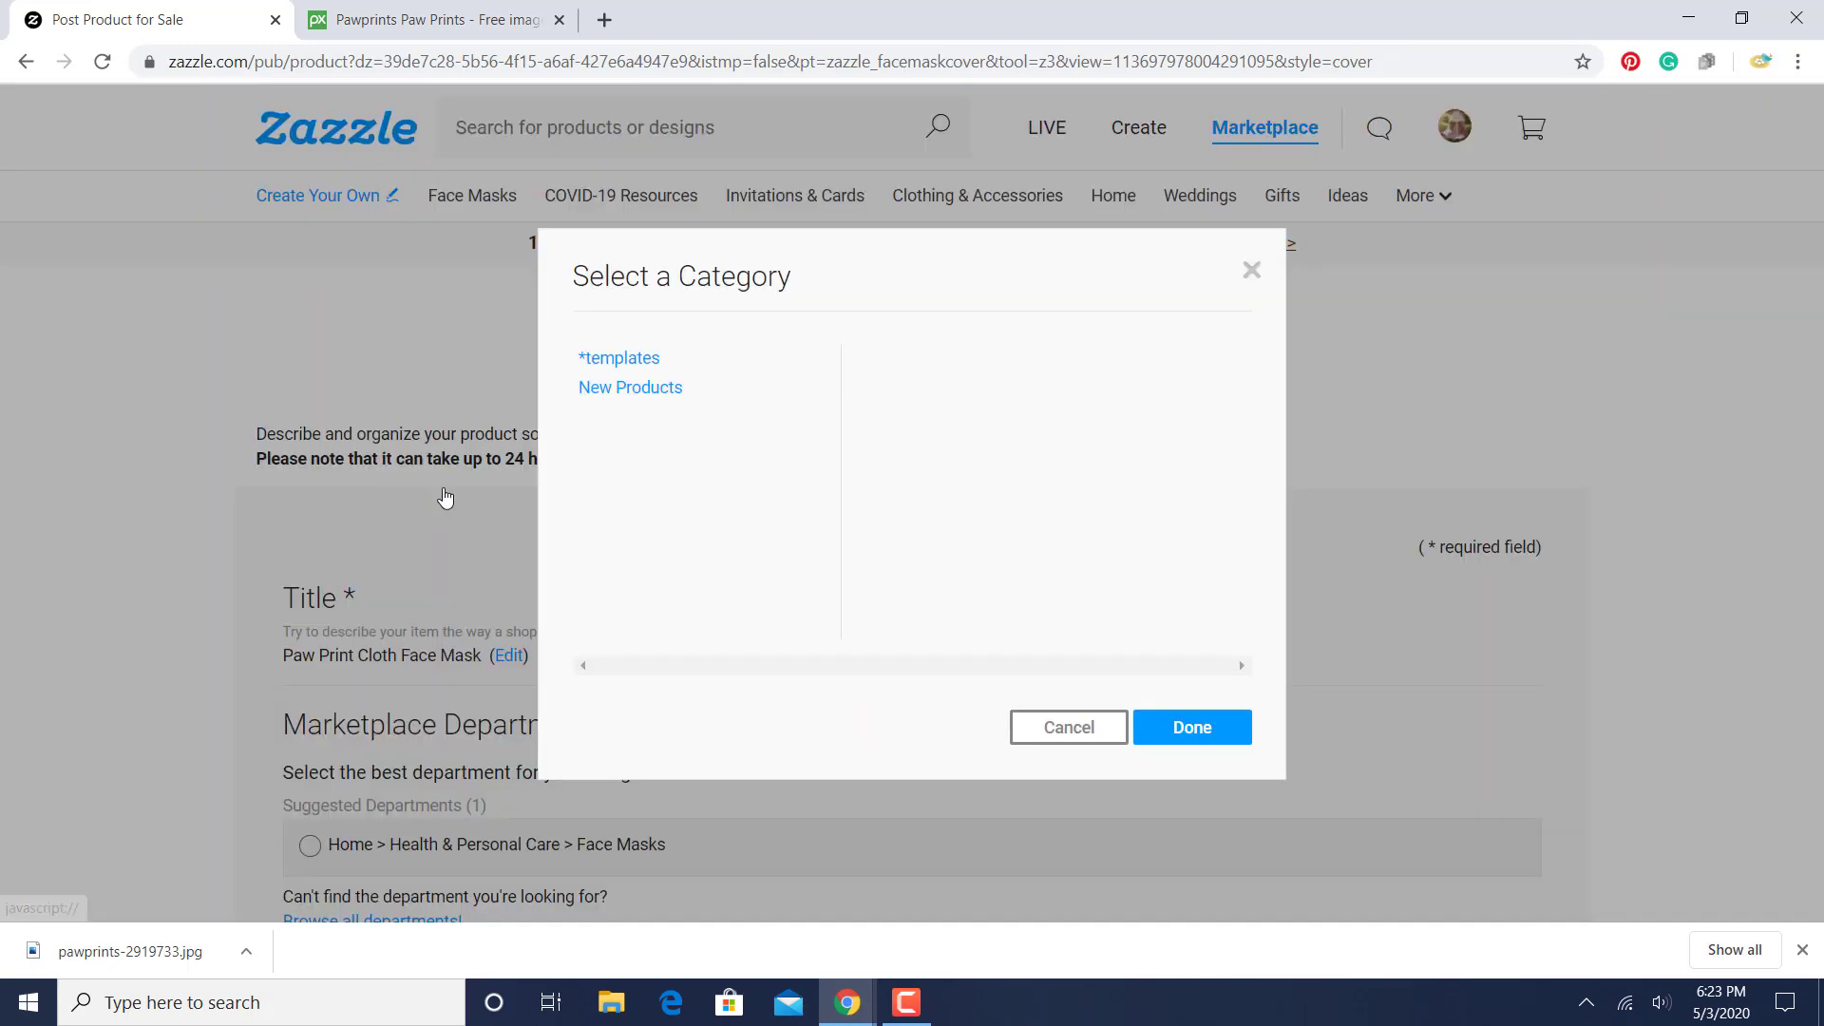
click(647, 390)
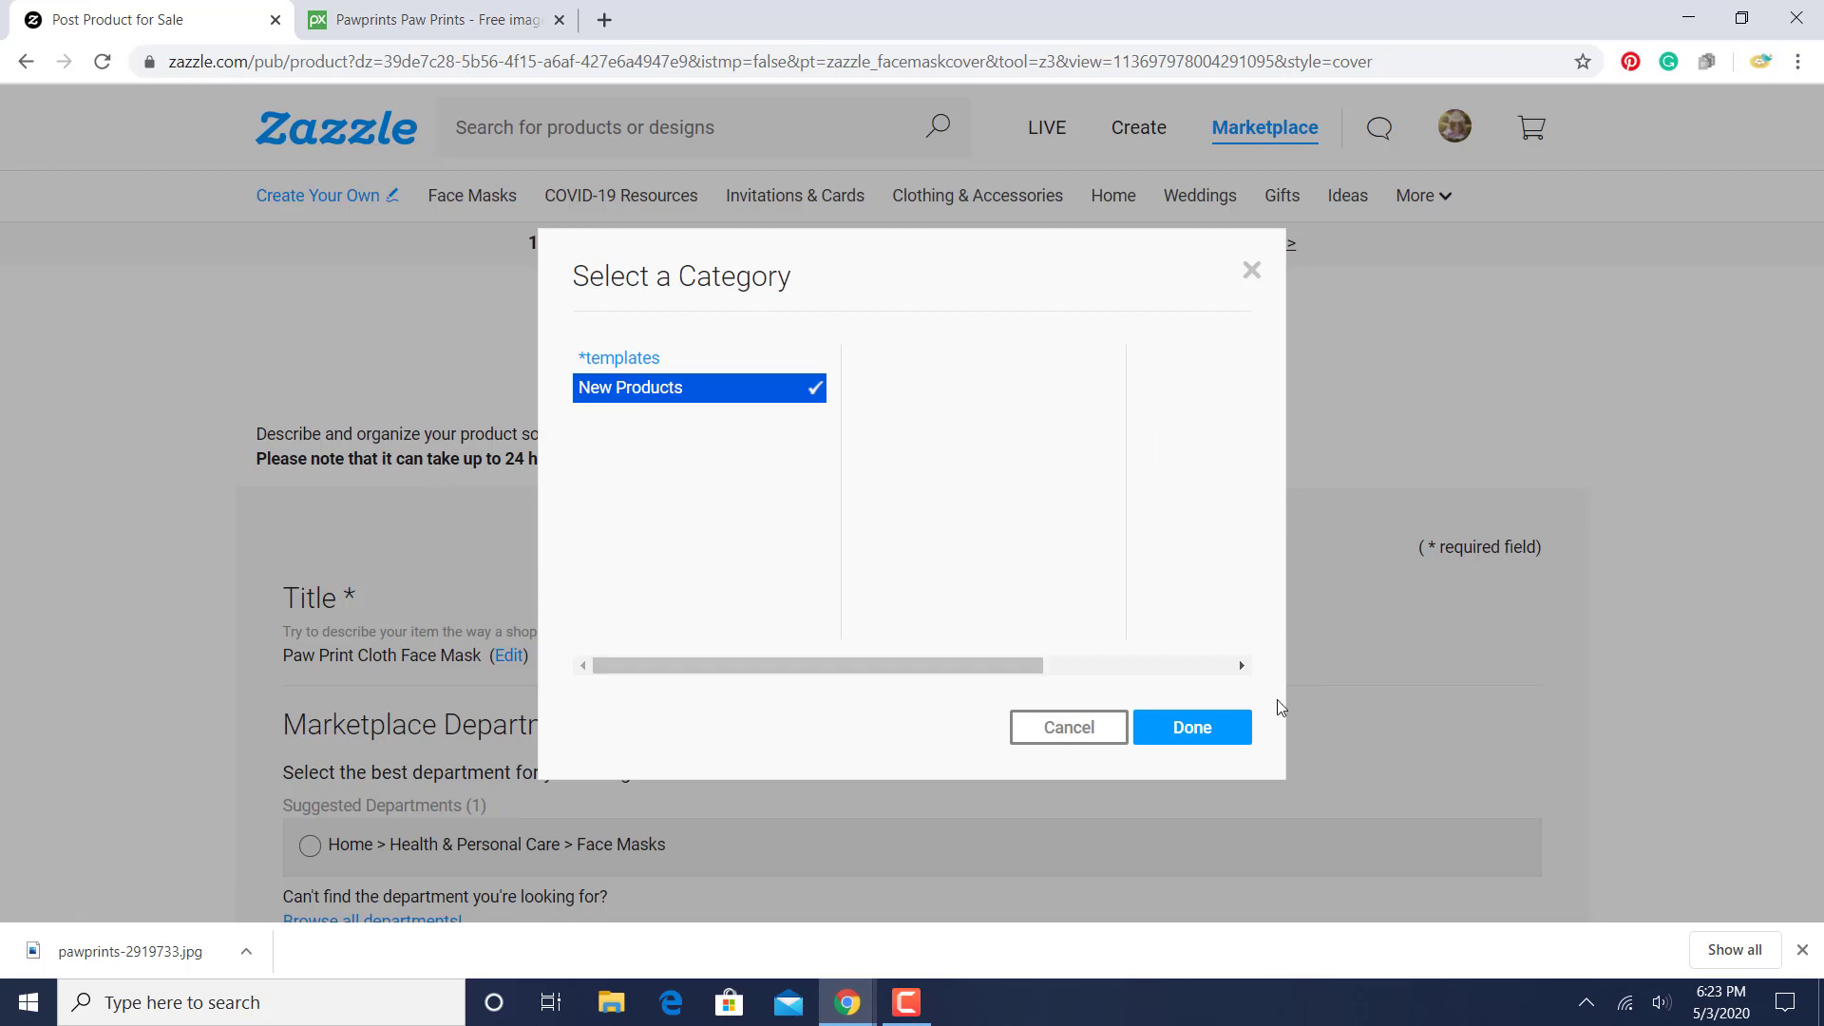
click(1193, 728)
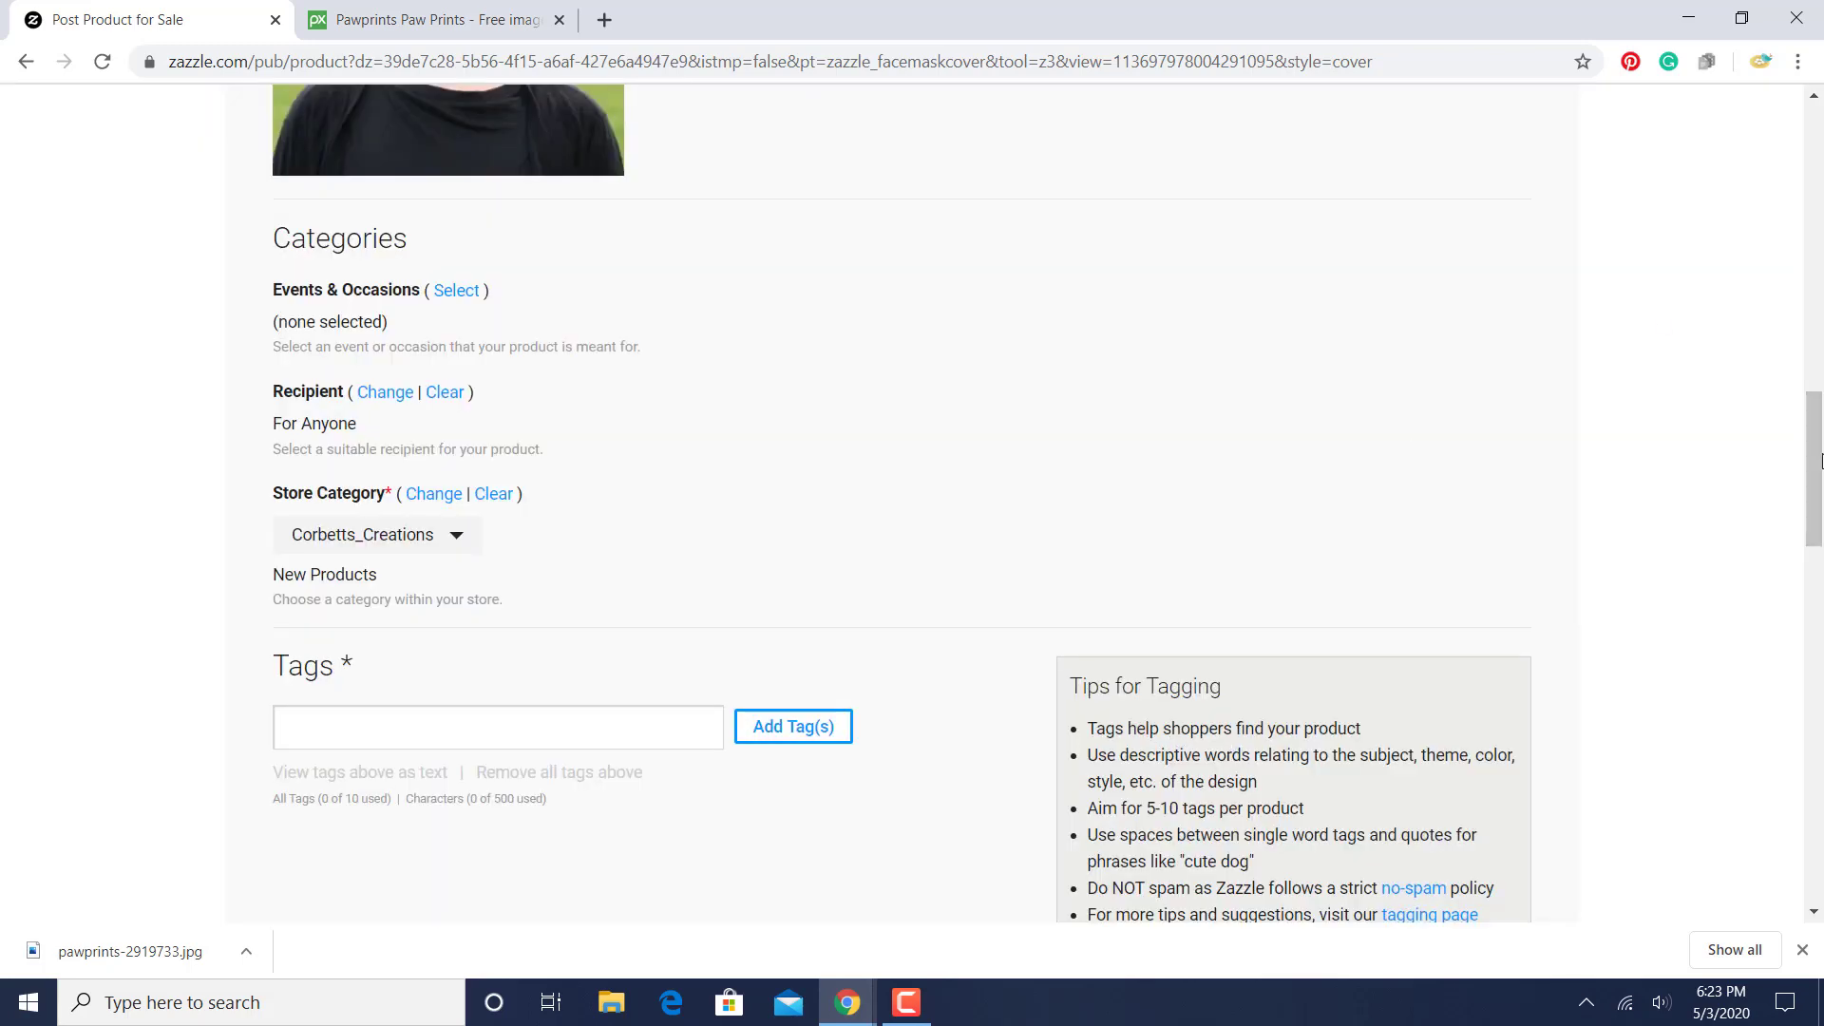
- Add "face mask" in quotation marks as a single tag for the product
drag(1819, 447, 1818, 505)
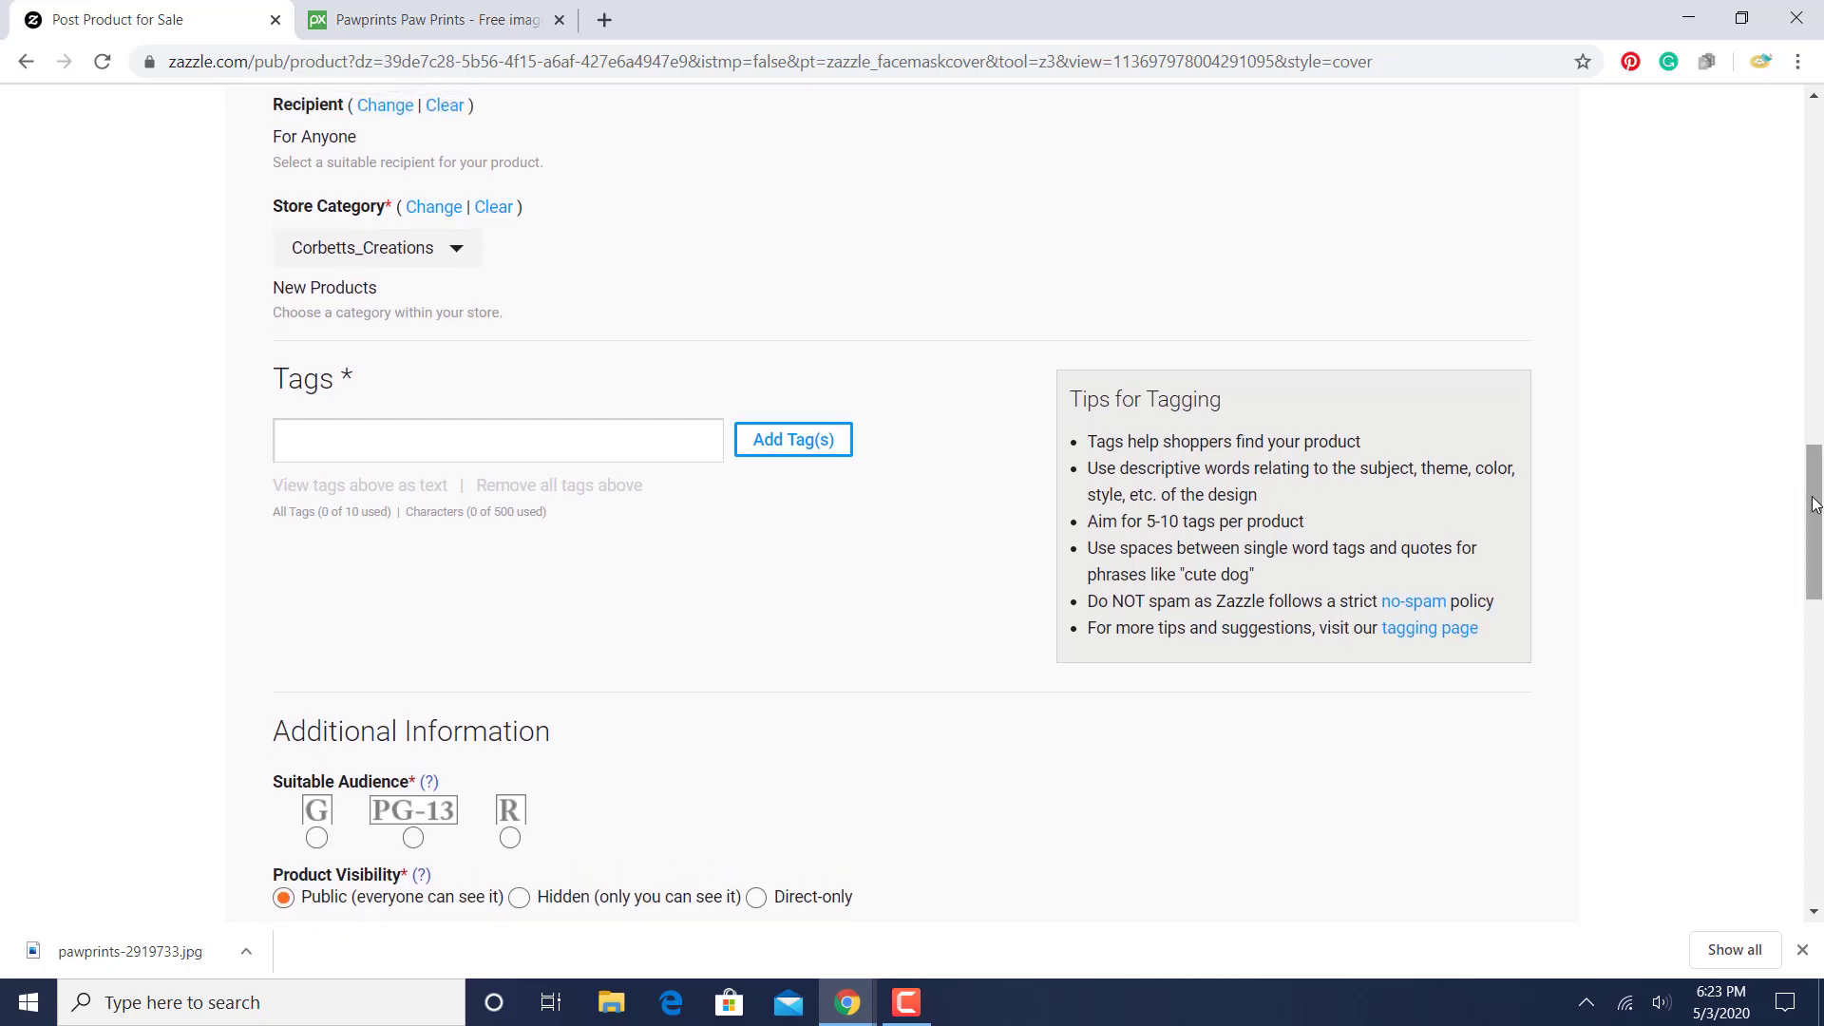
click(383, 454)
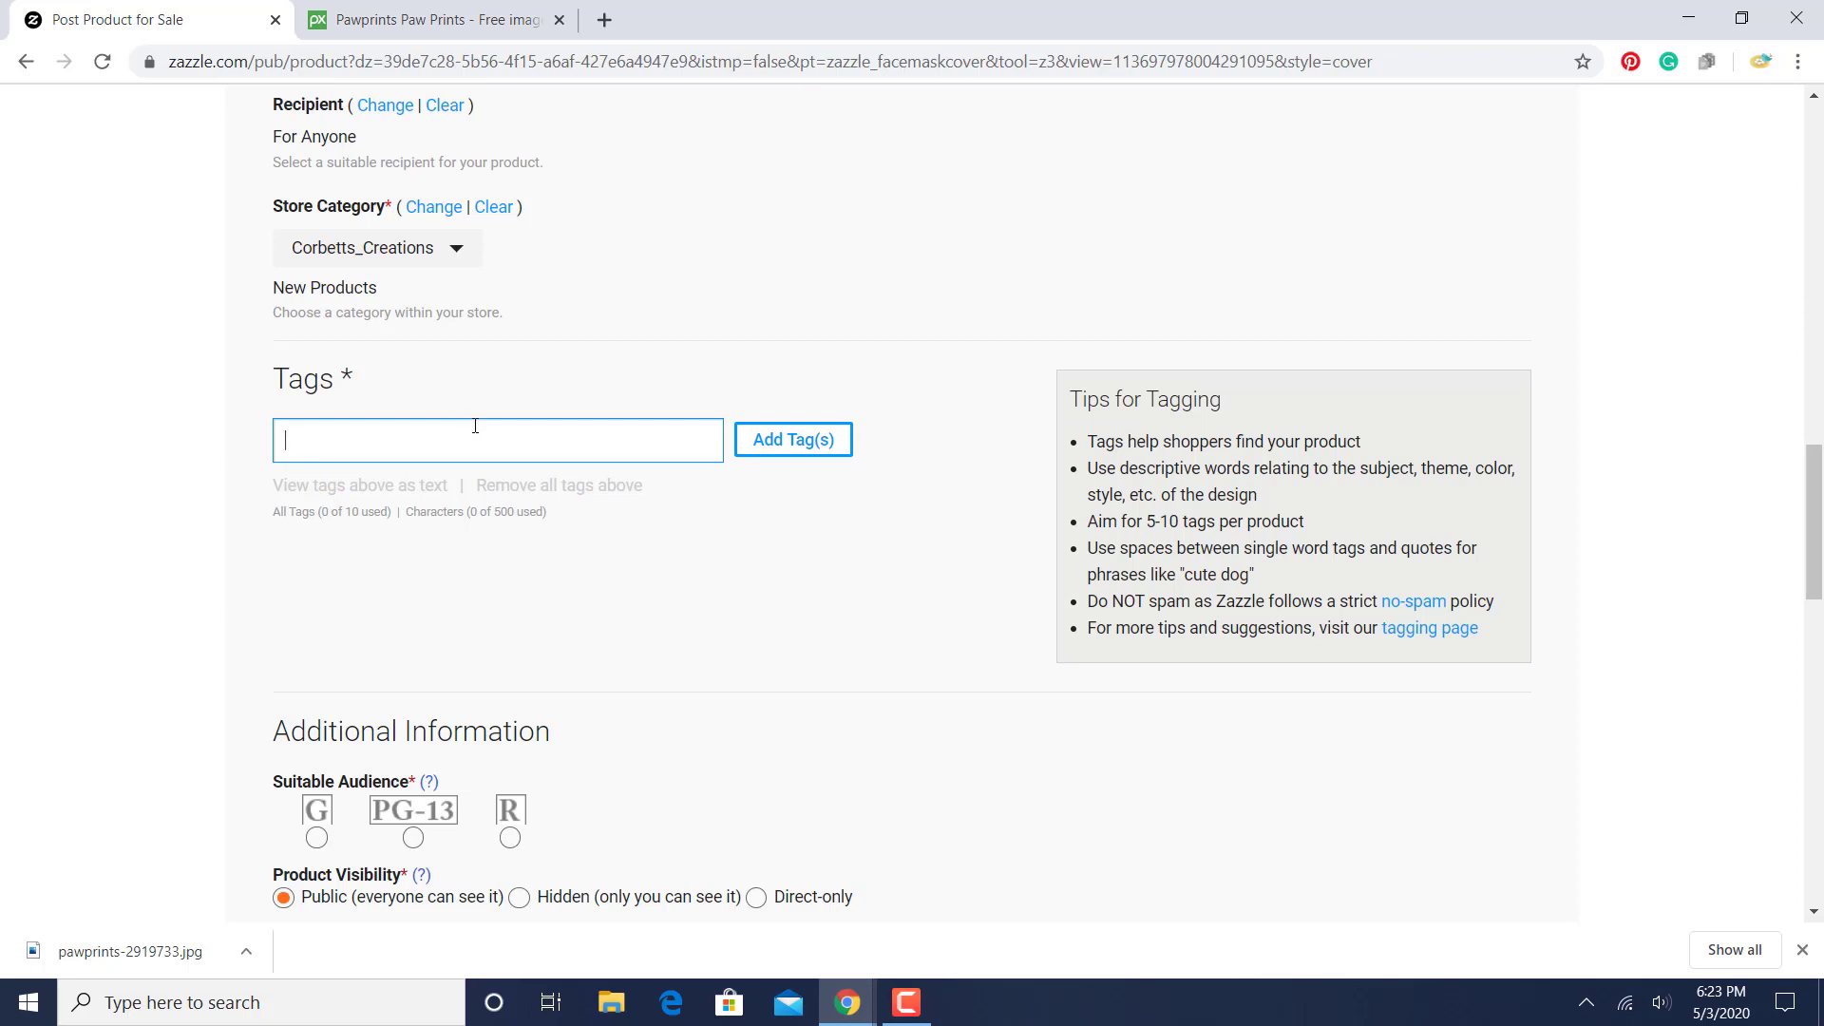
text(ask")
key(Return)
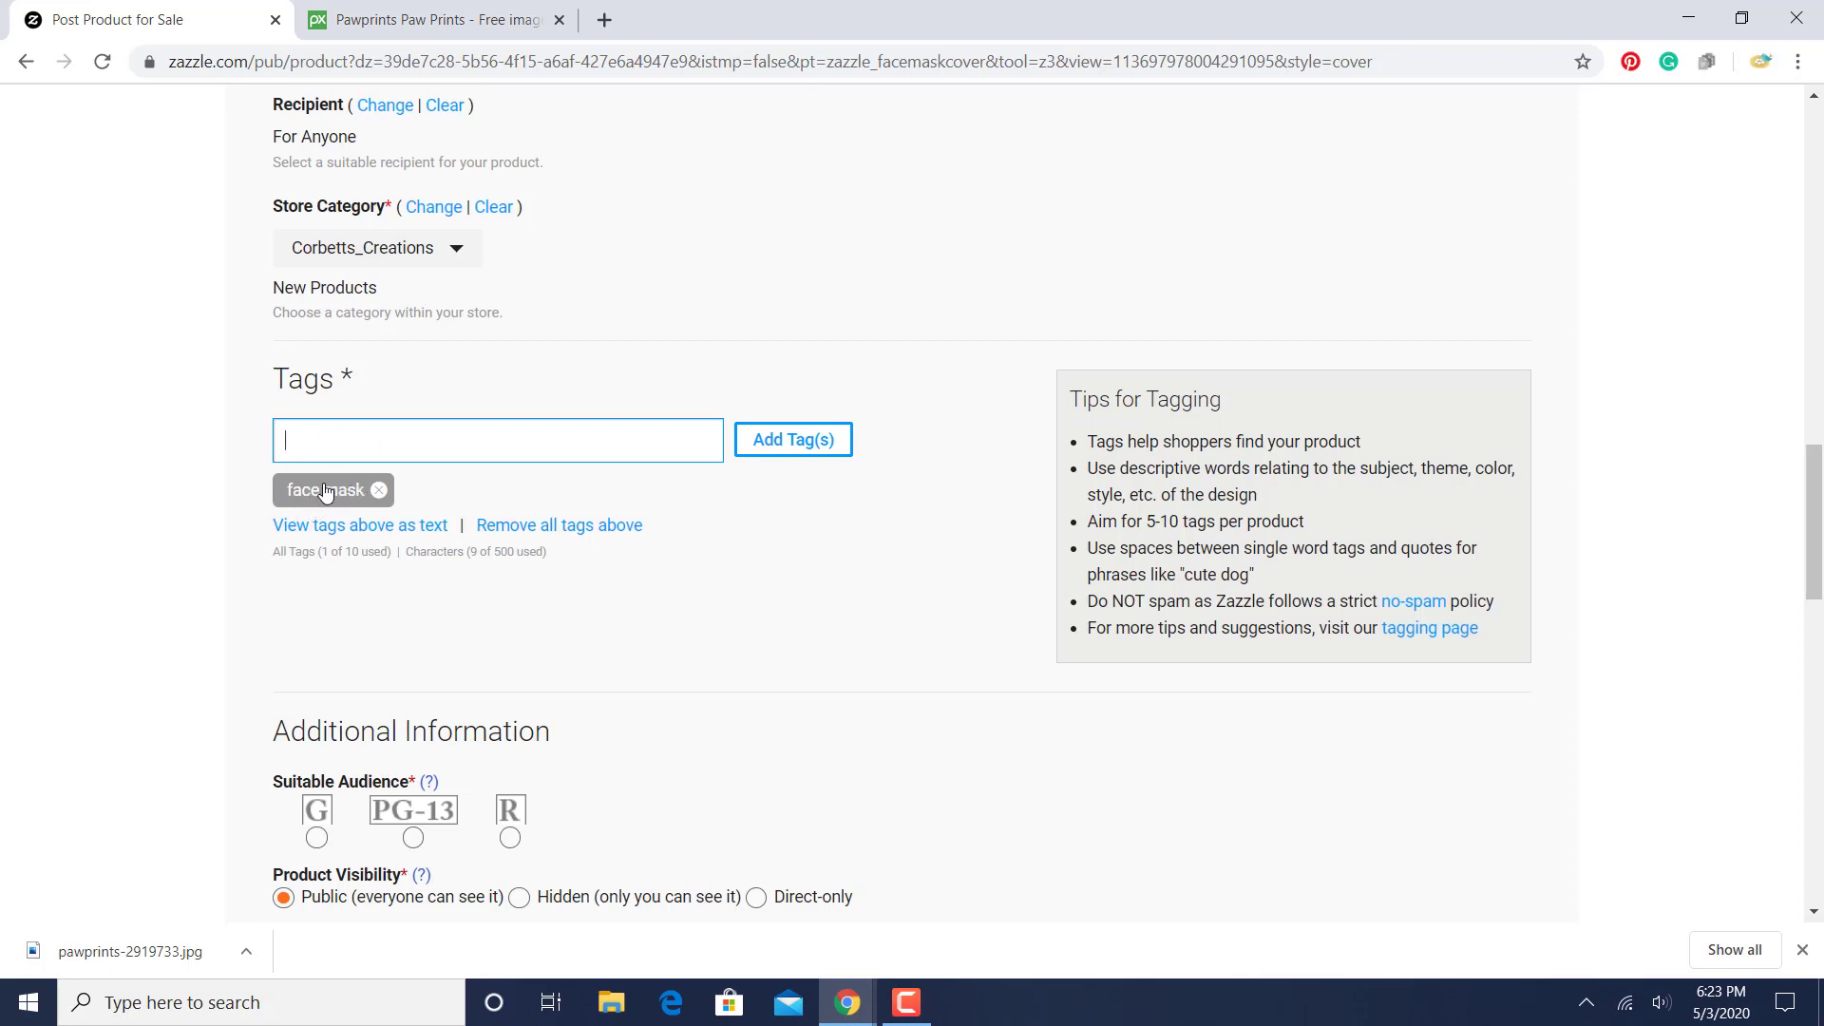
- Try adding face mask without quotation marks as a tag and remove the separate "face" and "mask" tags
text(fa)
text(ce)
text( mak)
text(k)
key(Return)
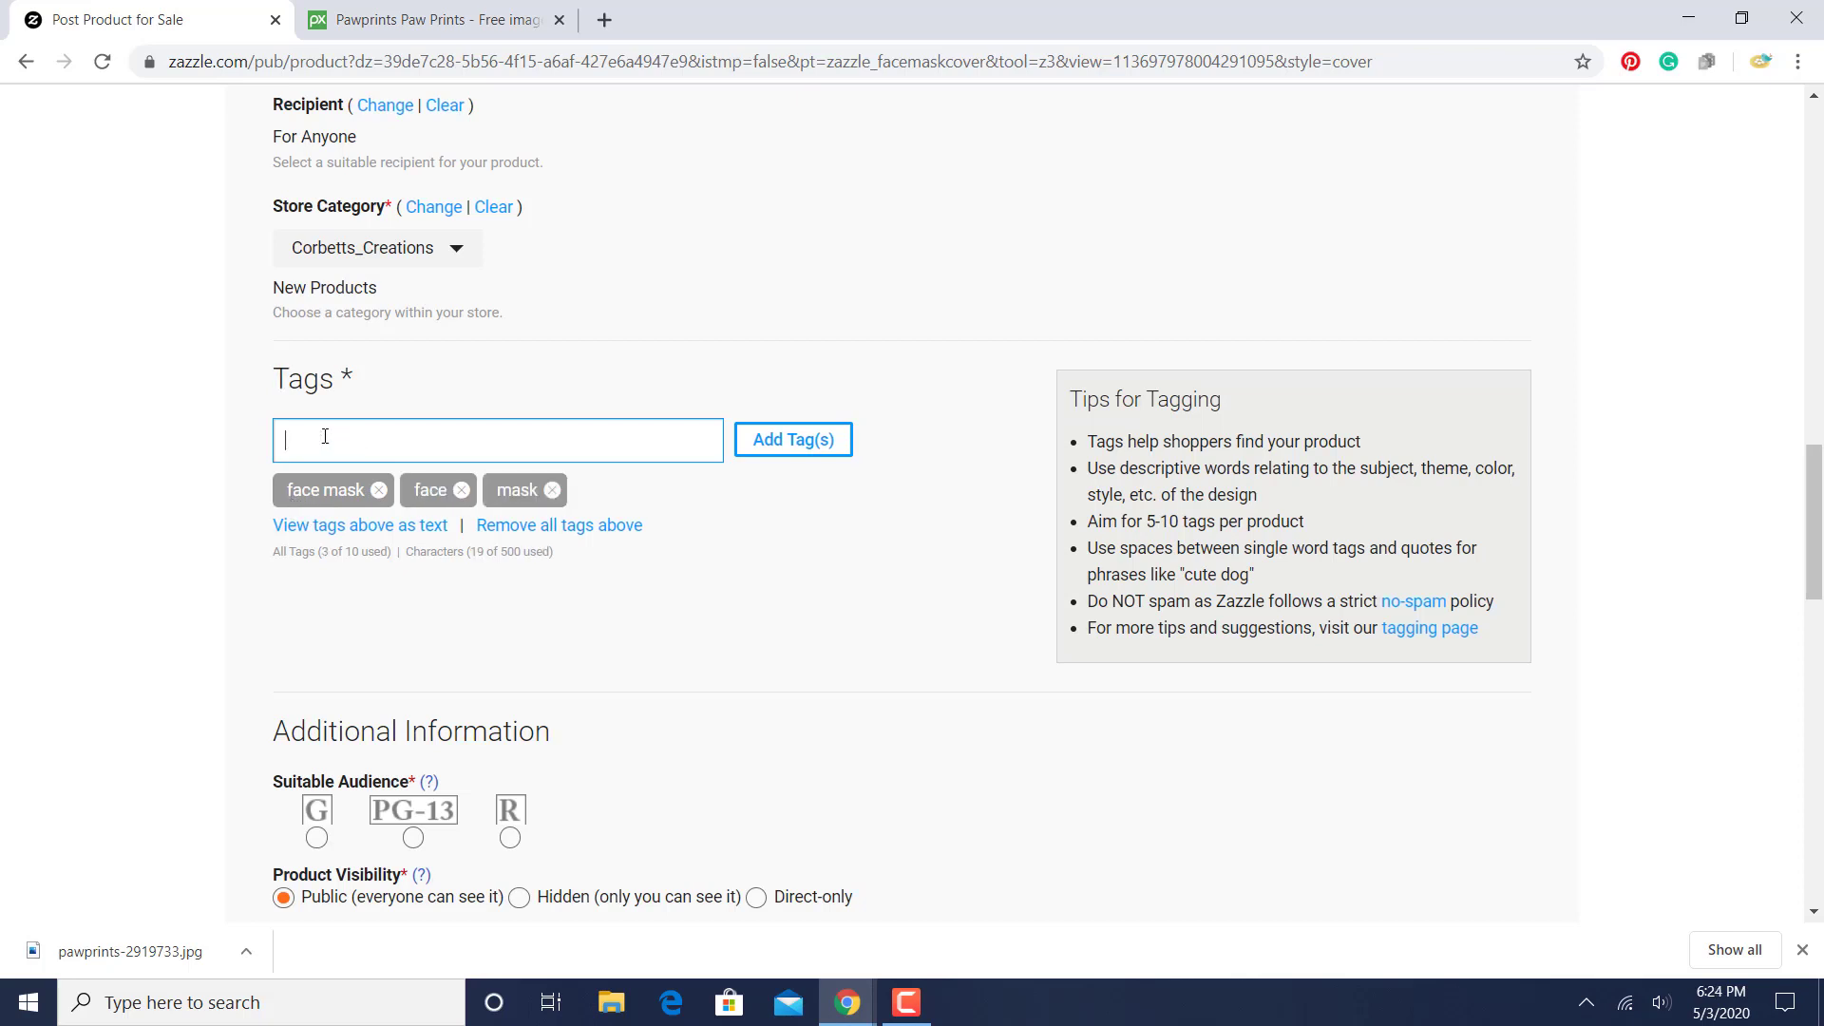
click(461, 490)
click(461, 490)
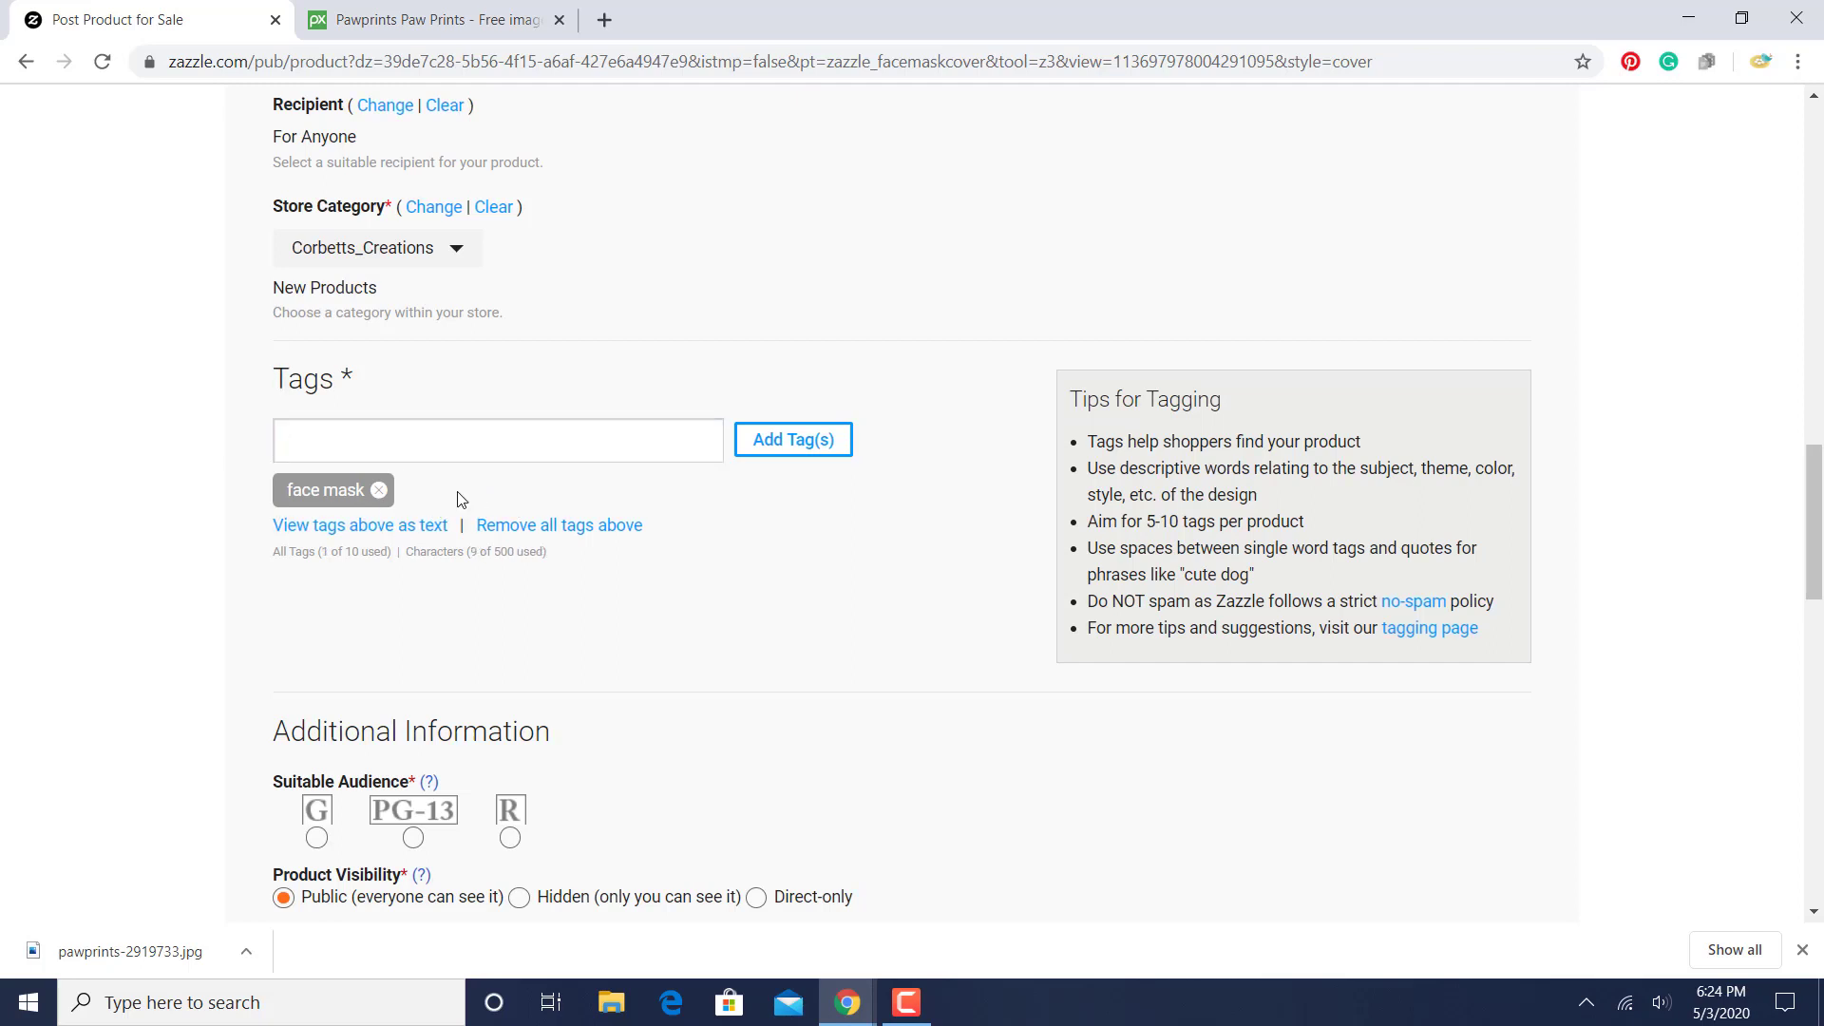
- Add "paw print" and "cute face mask" as quoted phrase tags for the product
click(356, 450)
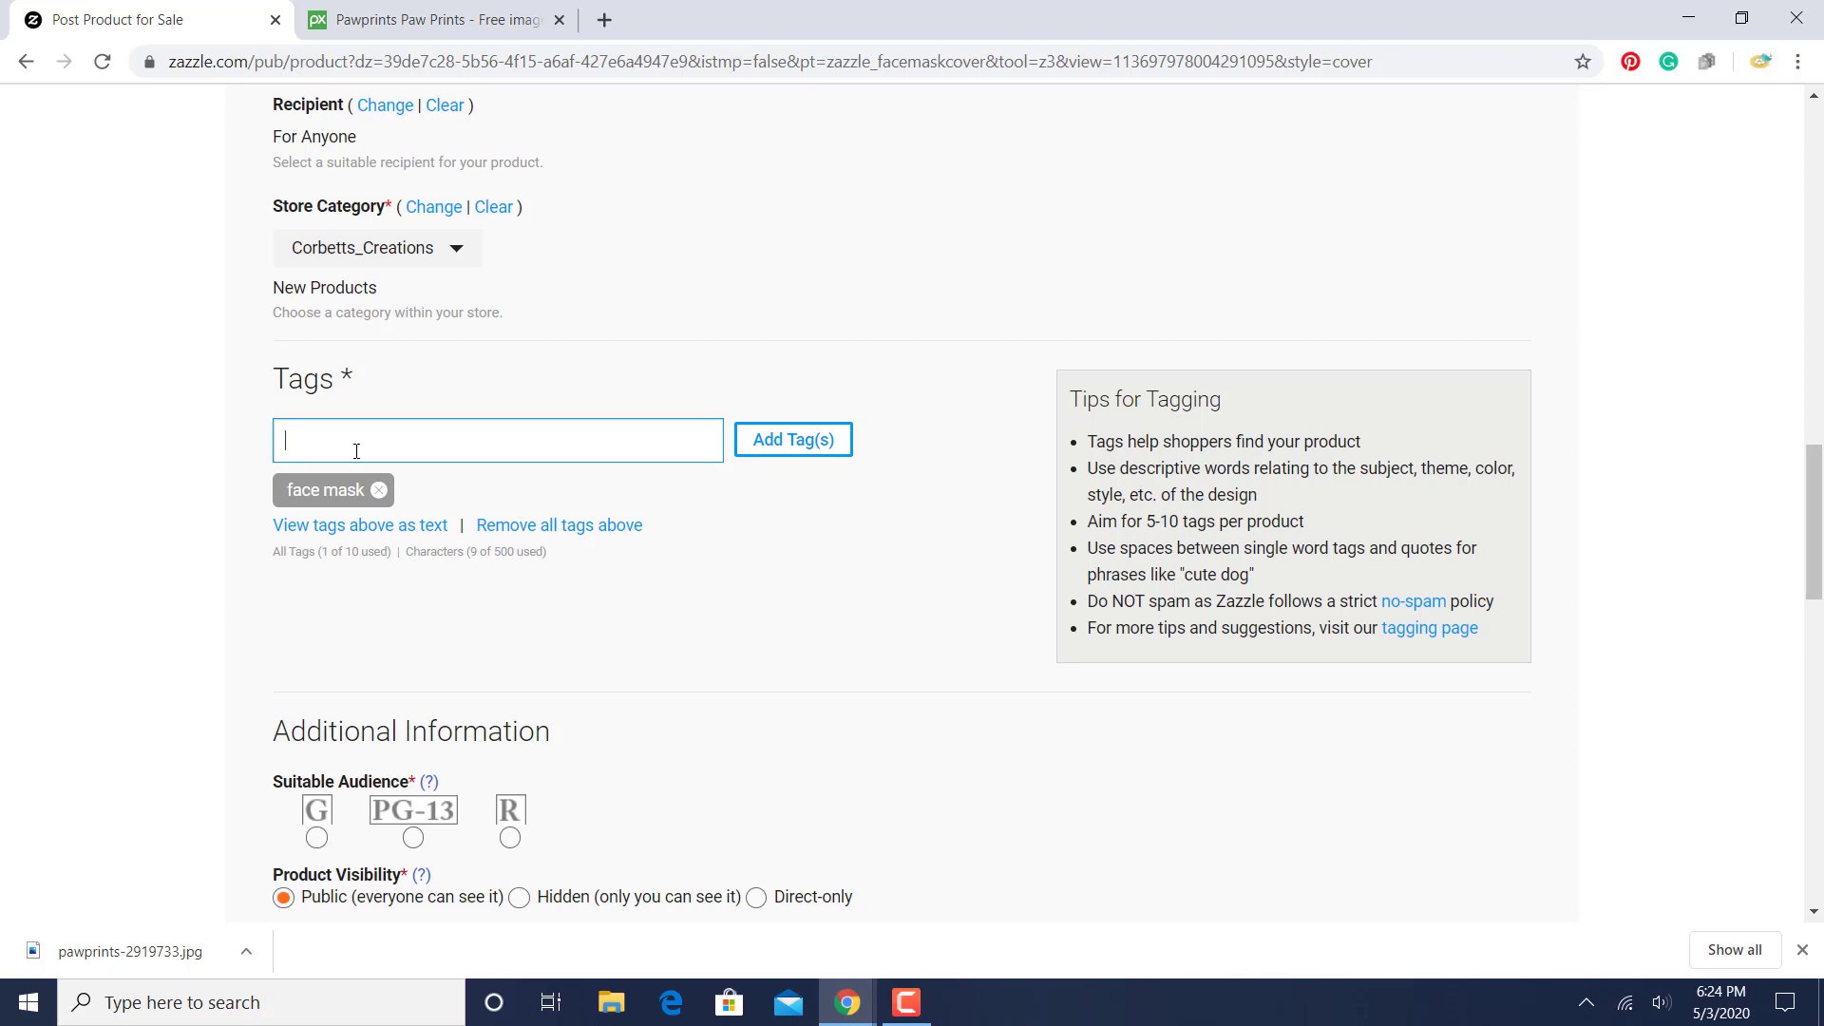
text("paw print")
key(Return)
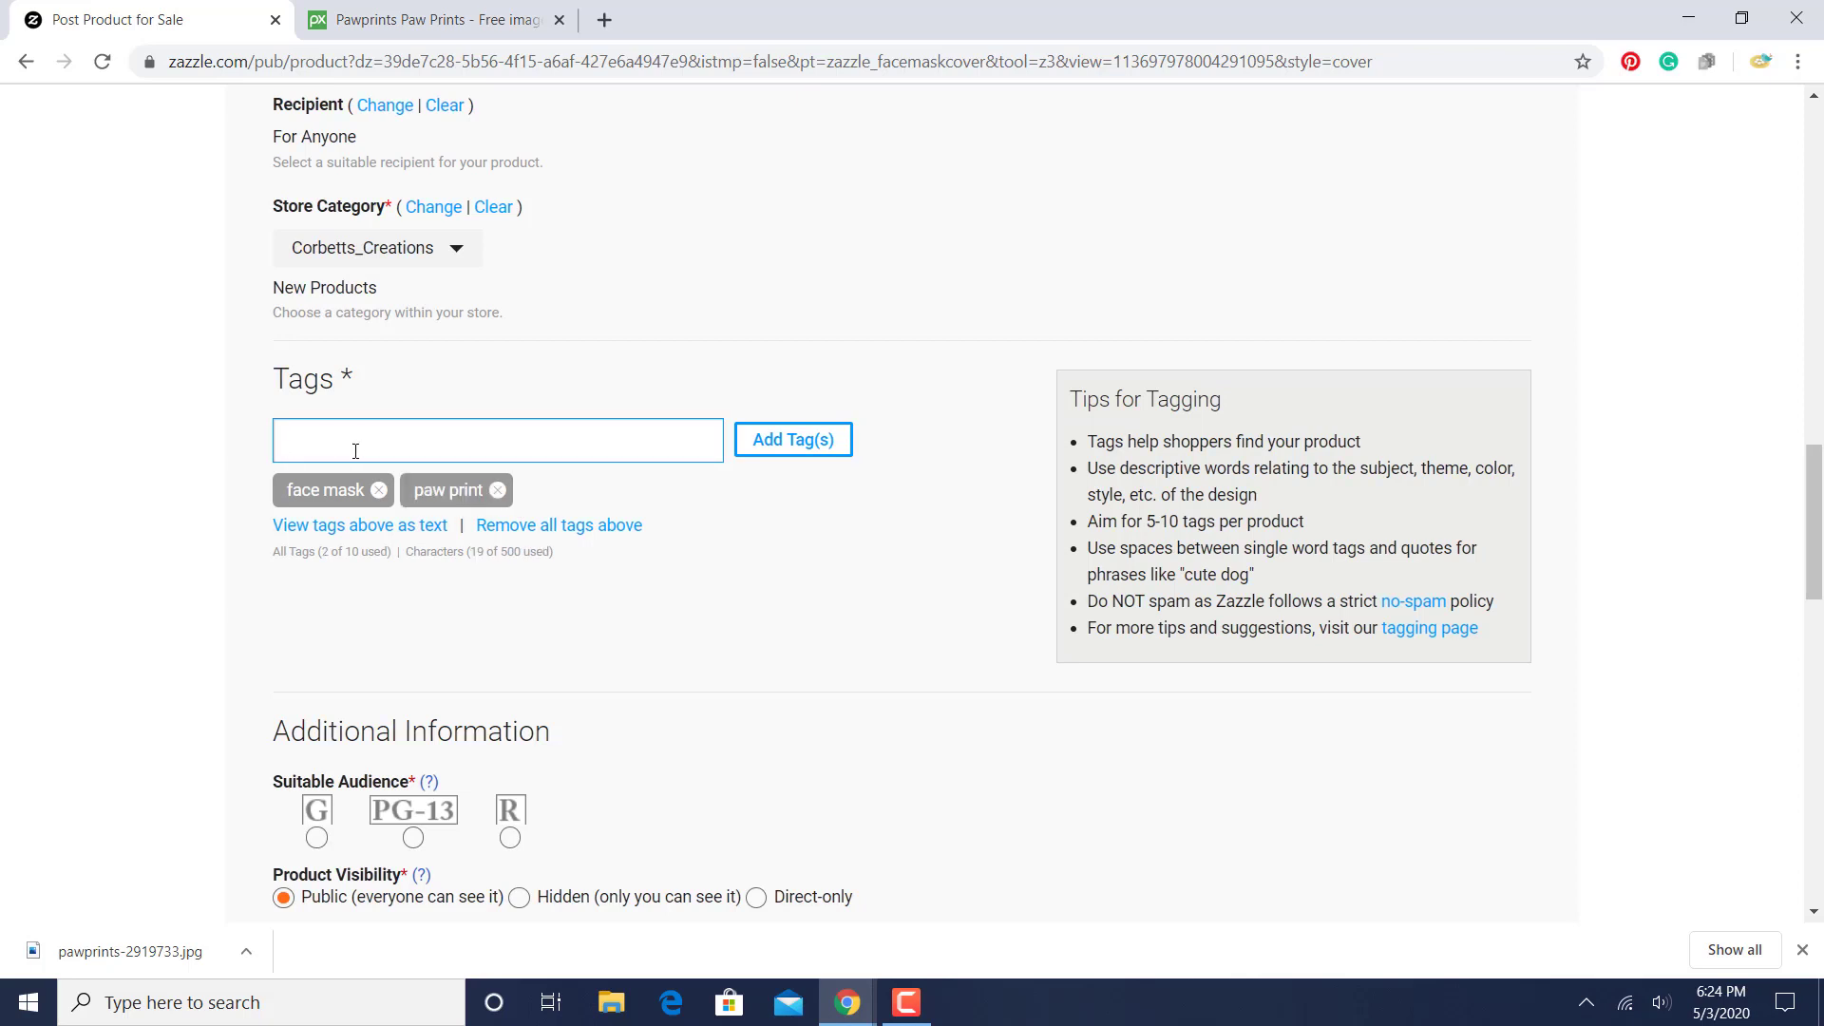
text("cute face mask")
key(Return)
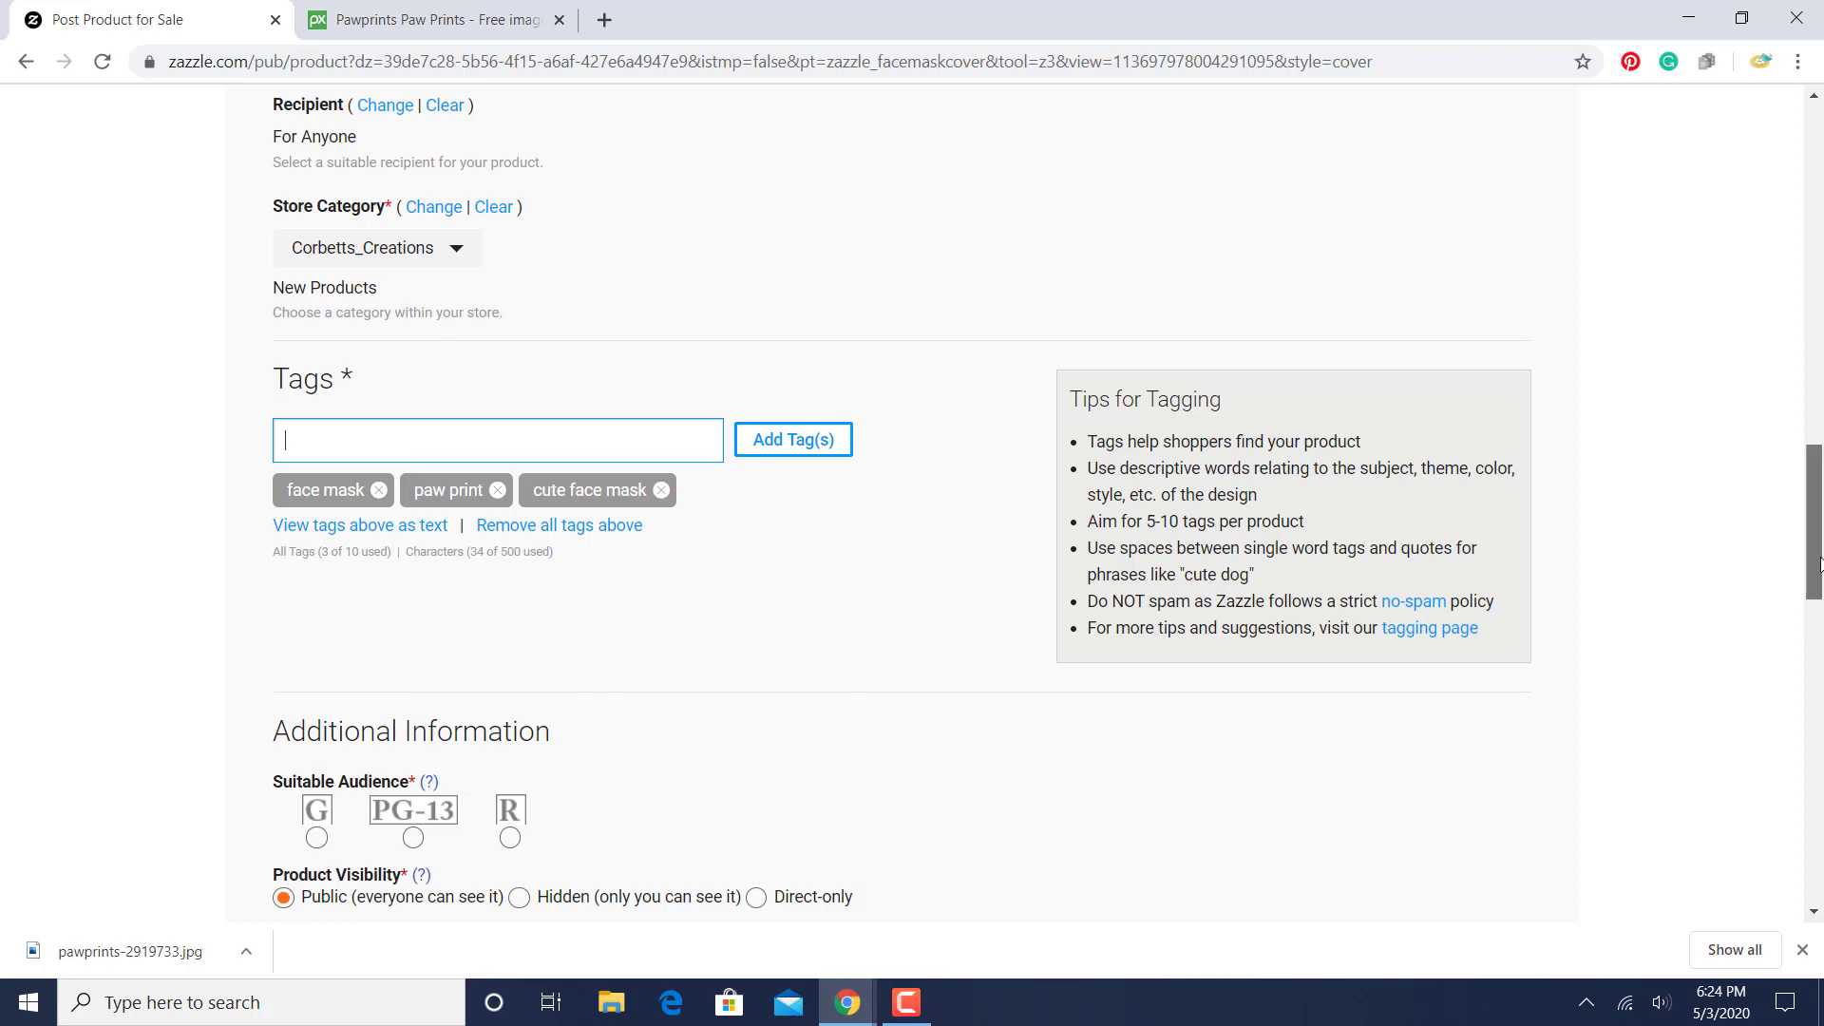
- Add the quoted phrase tags "colorful face mask" and "face protection" to the product
scroll(1822, 466, up, 5)
scroll(1819, 503, down, 5)
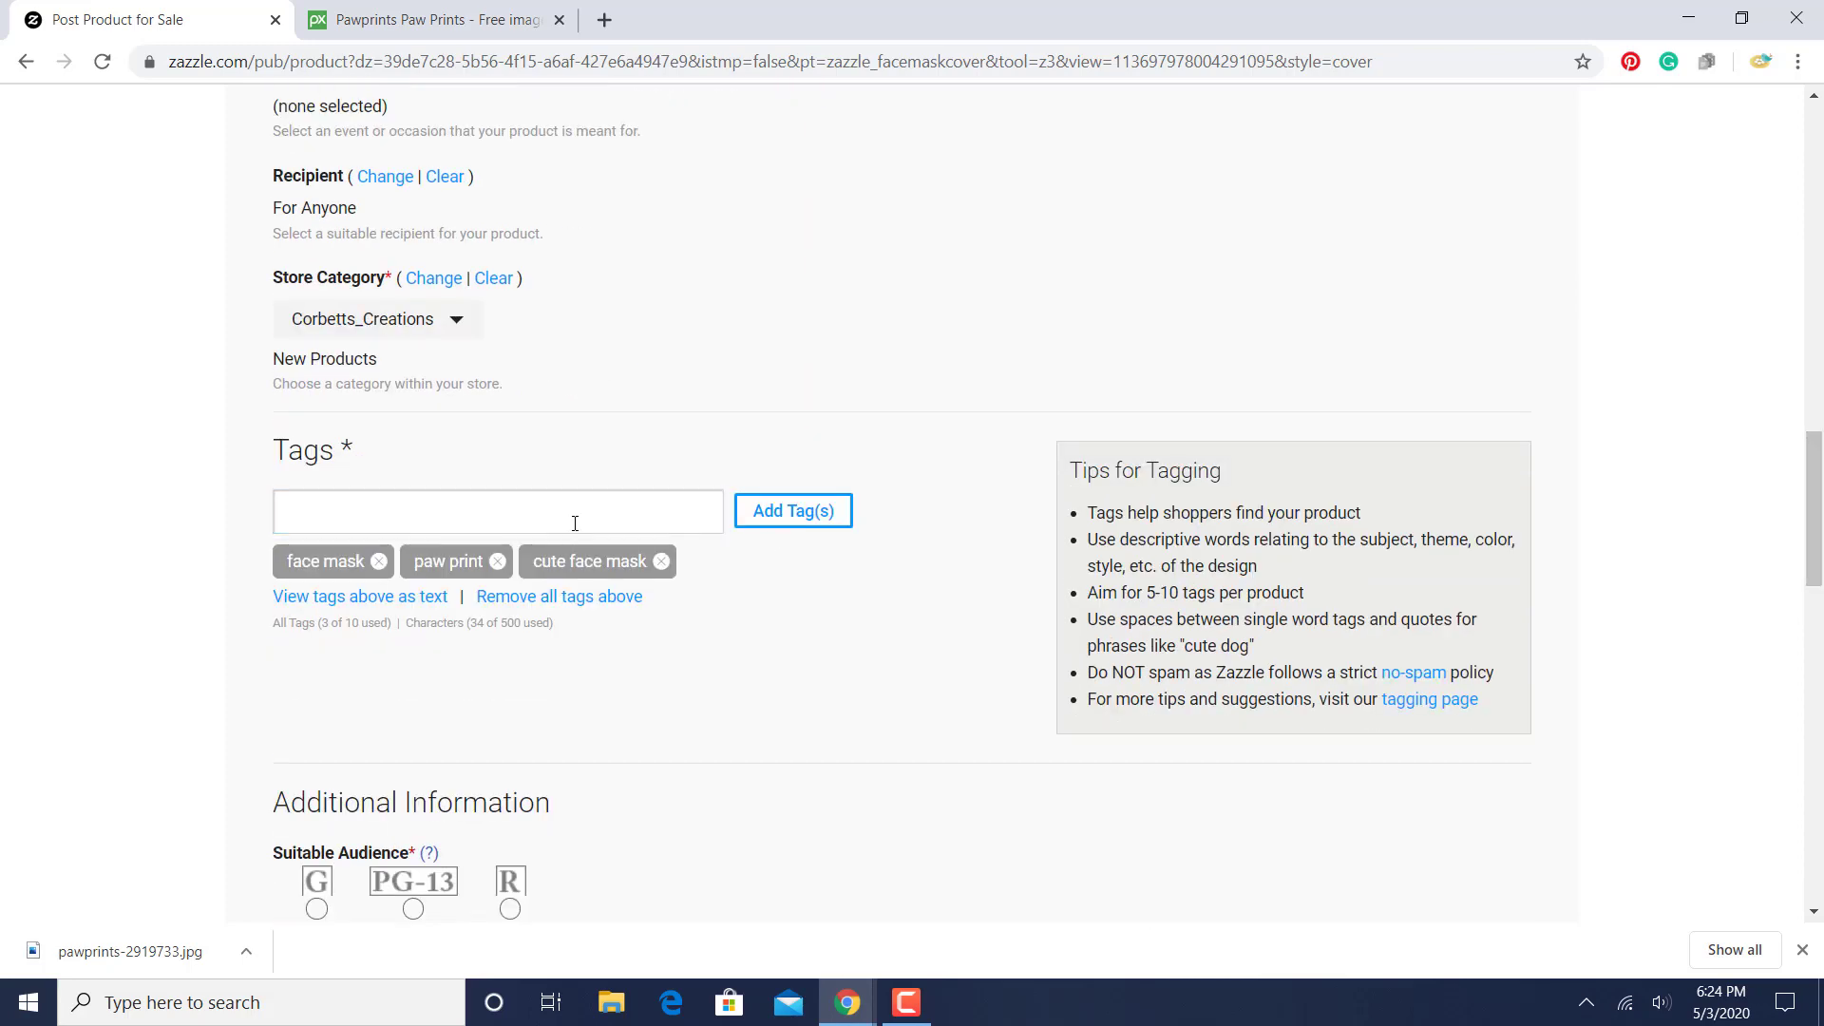
click(577, 519)
text("co)
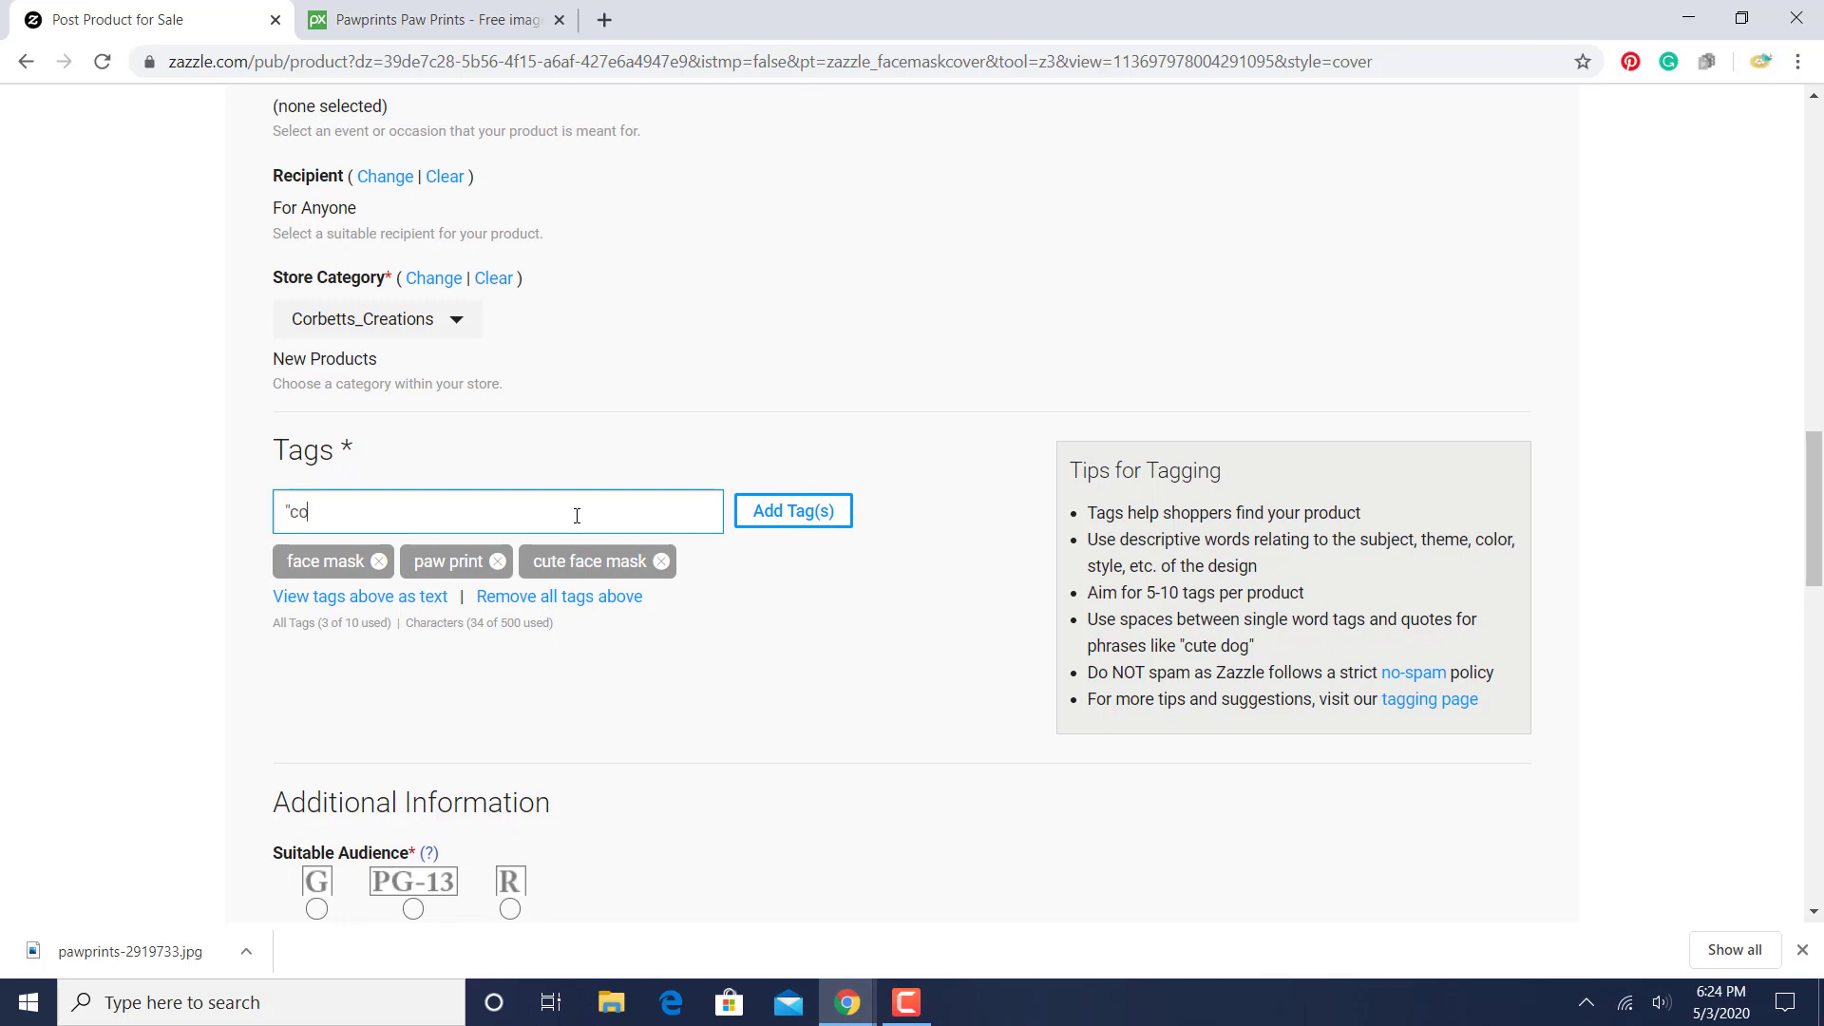
text(lorful face mask")
key(Return)
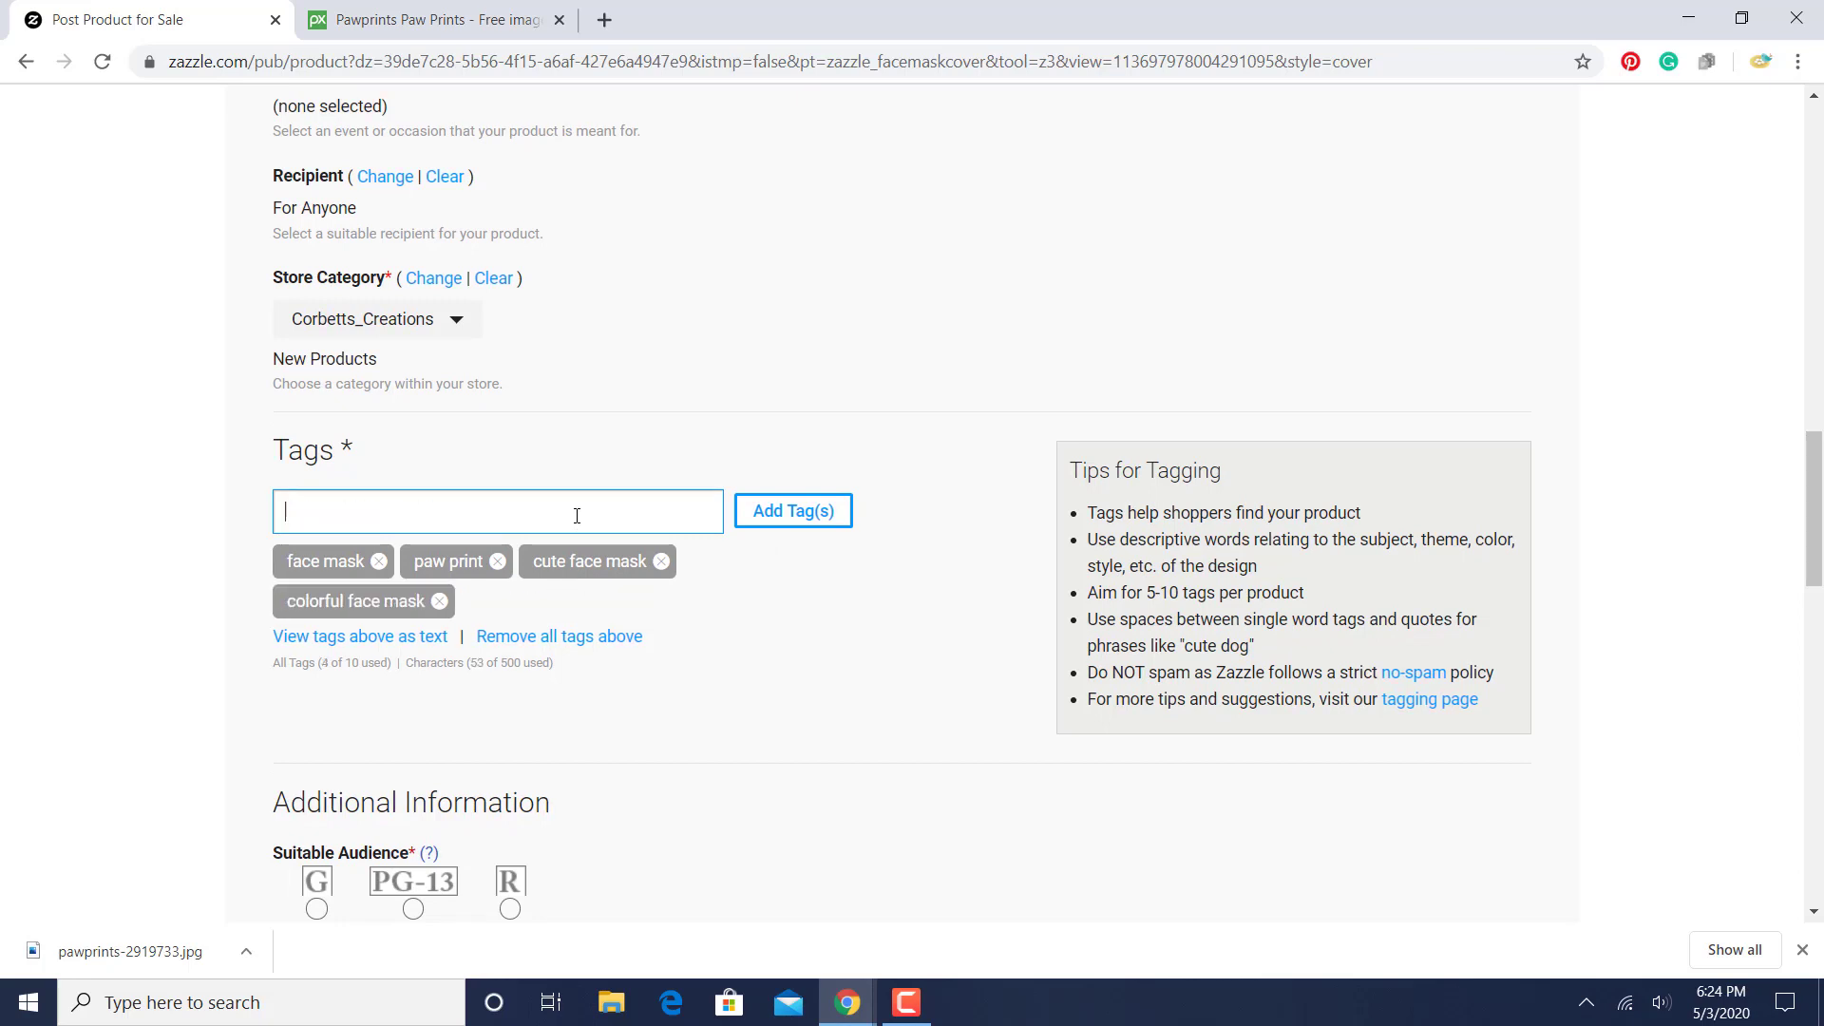
text("face protection")
key(Return)
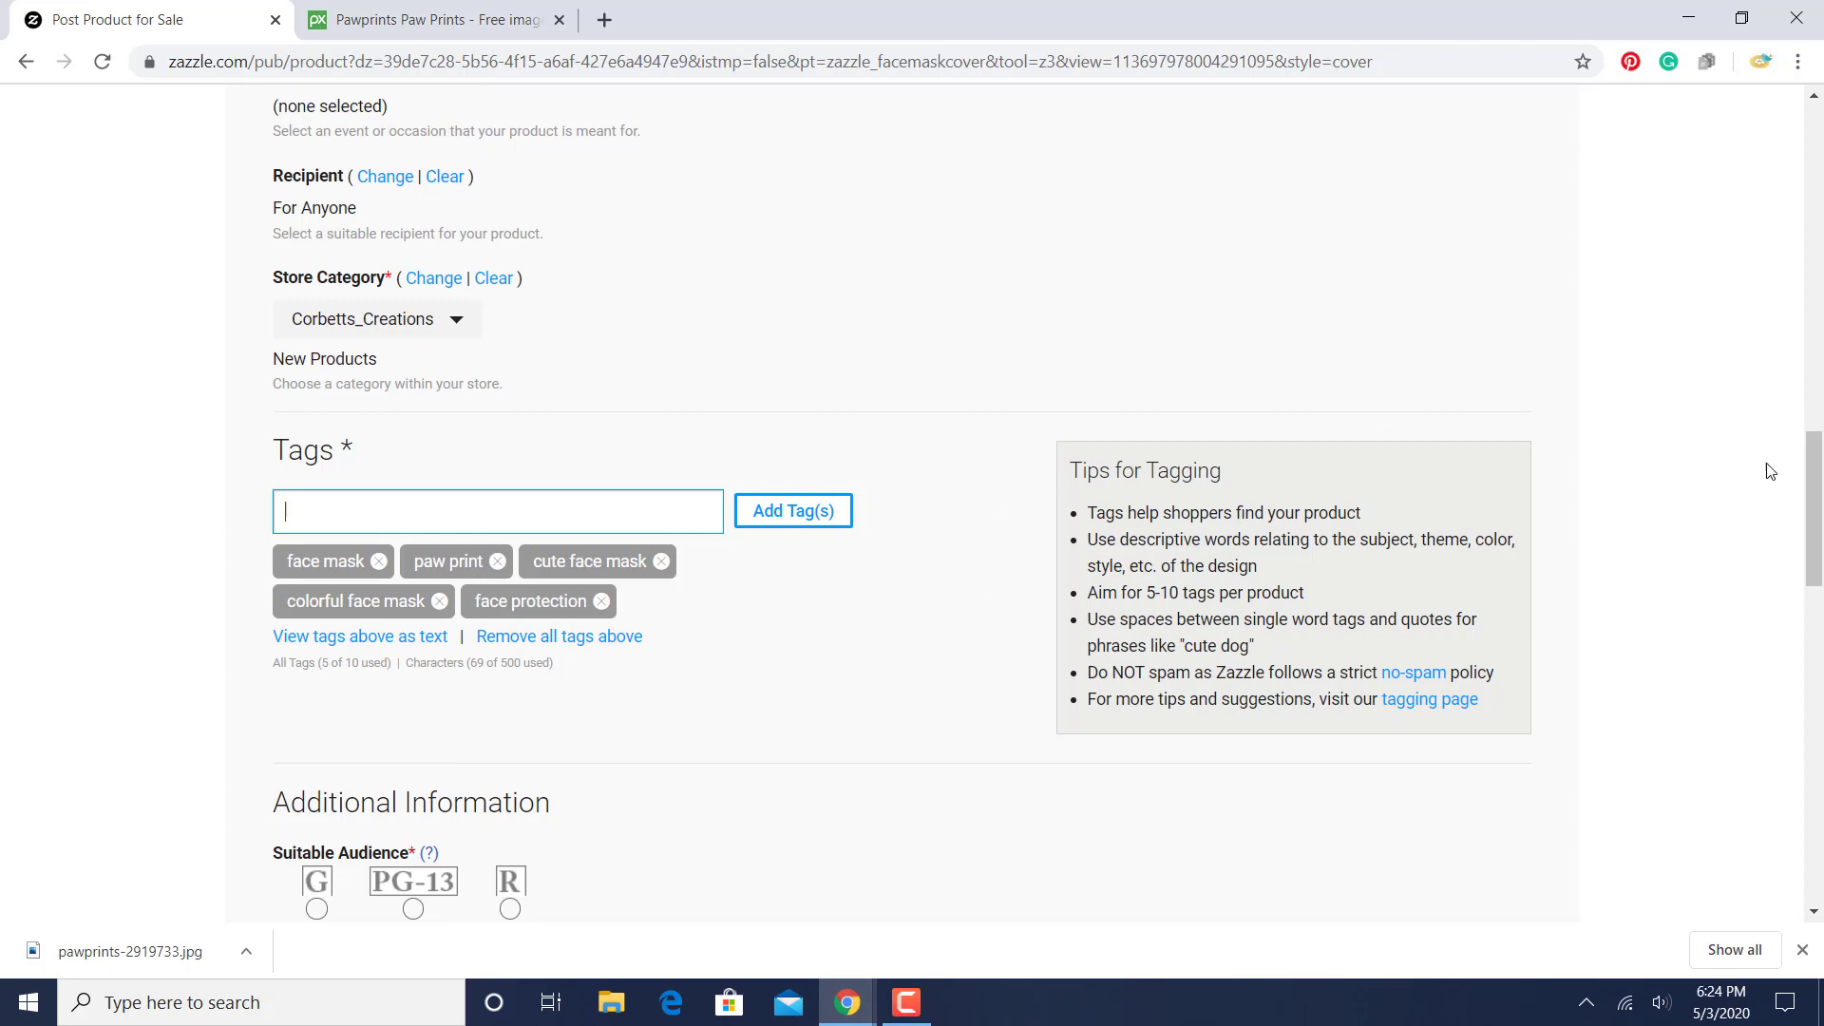
- Set the product's suitable audience rating to G
drag(1816, 479, 1819, 575)
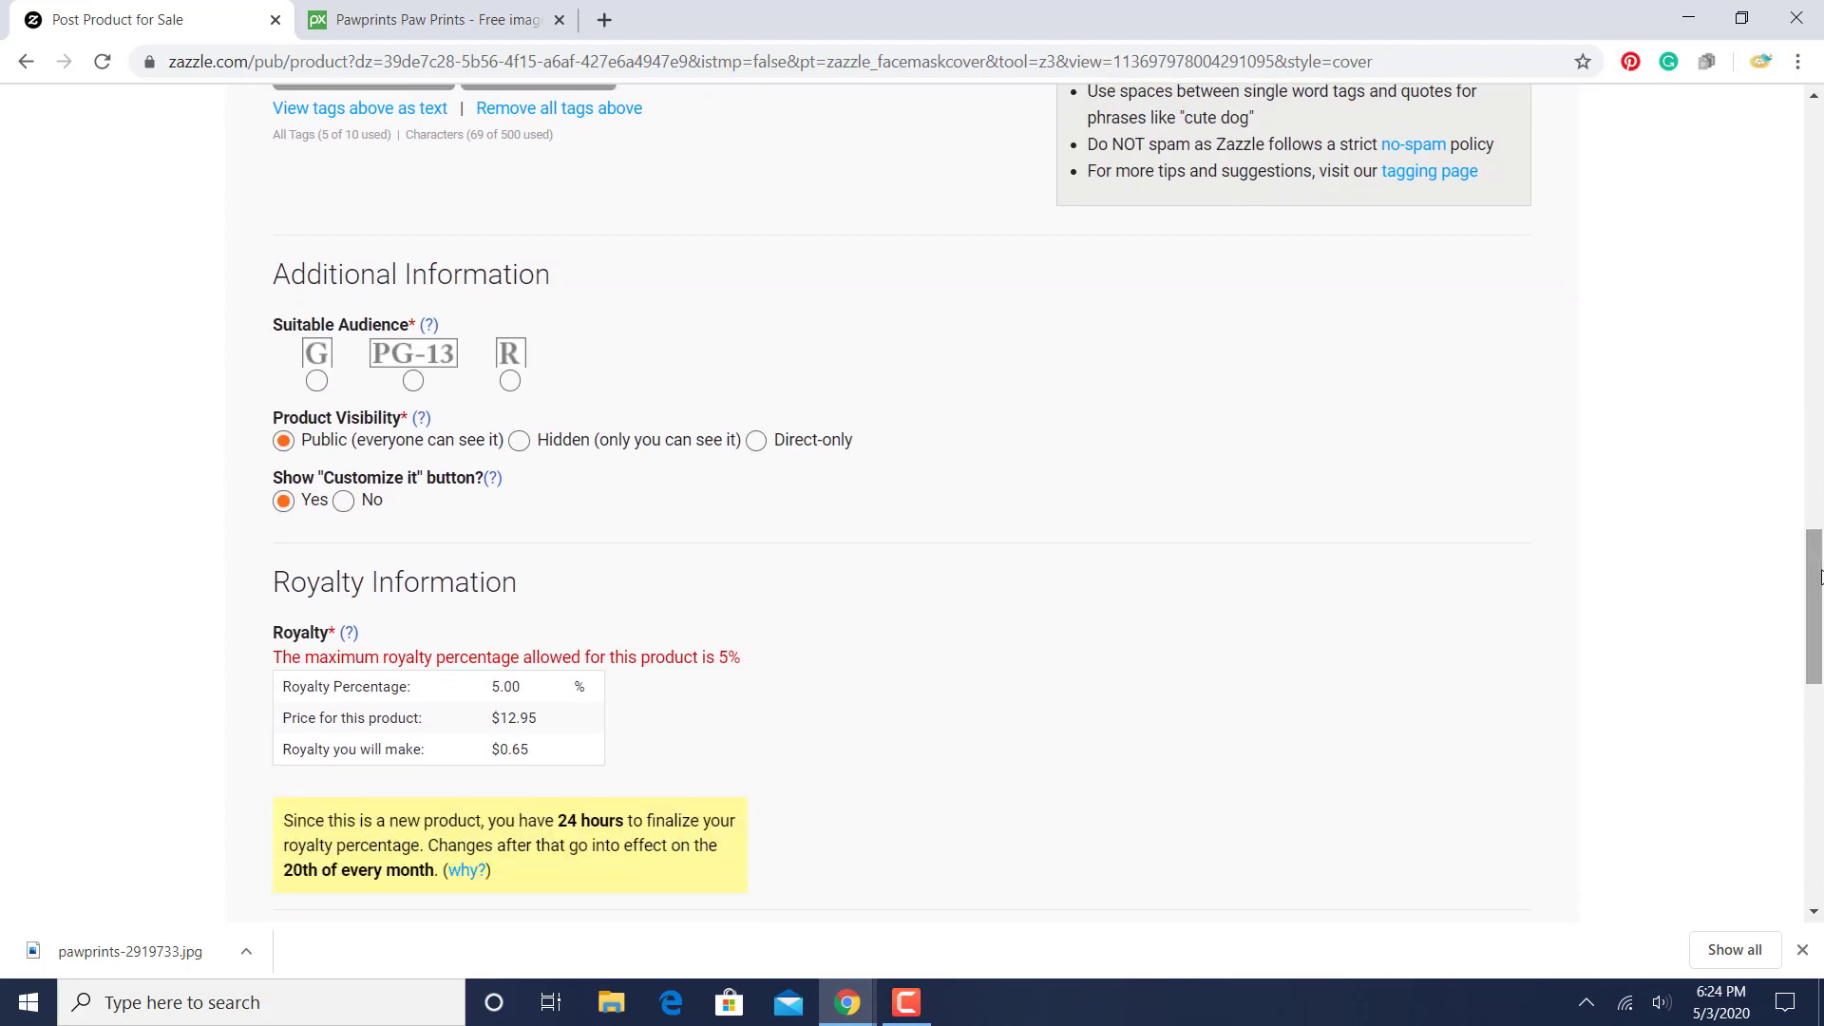
click(317, 385)
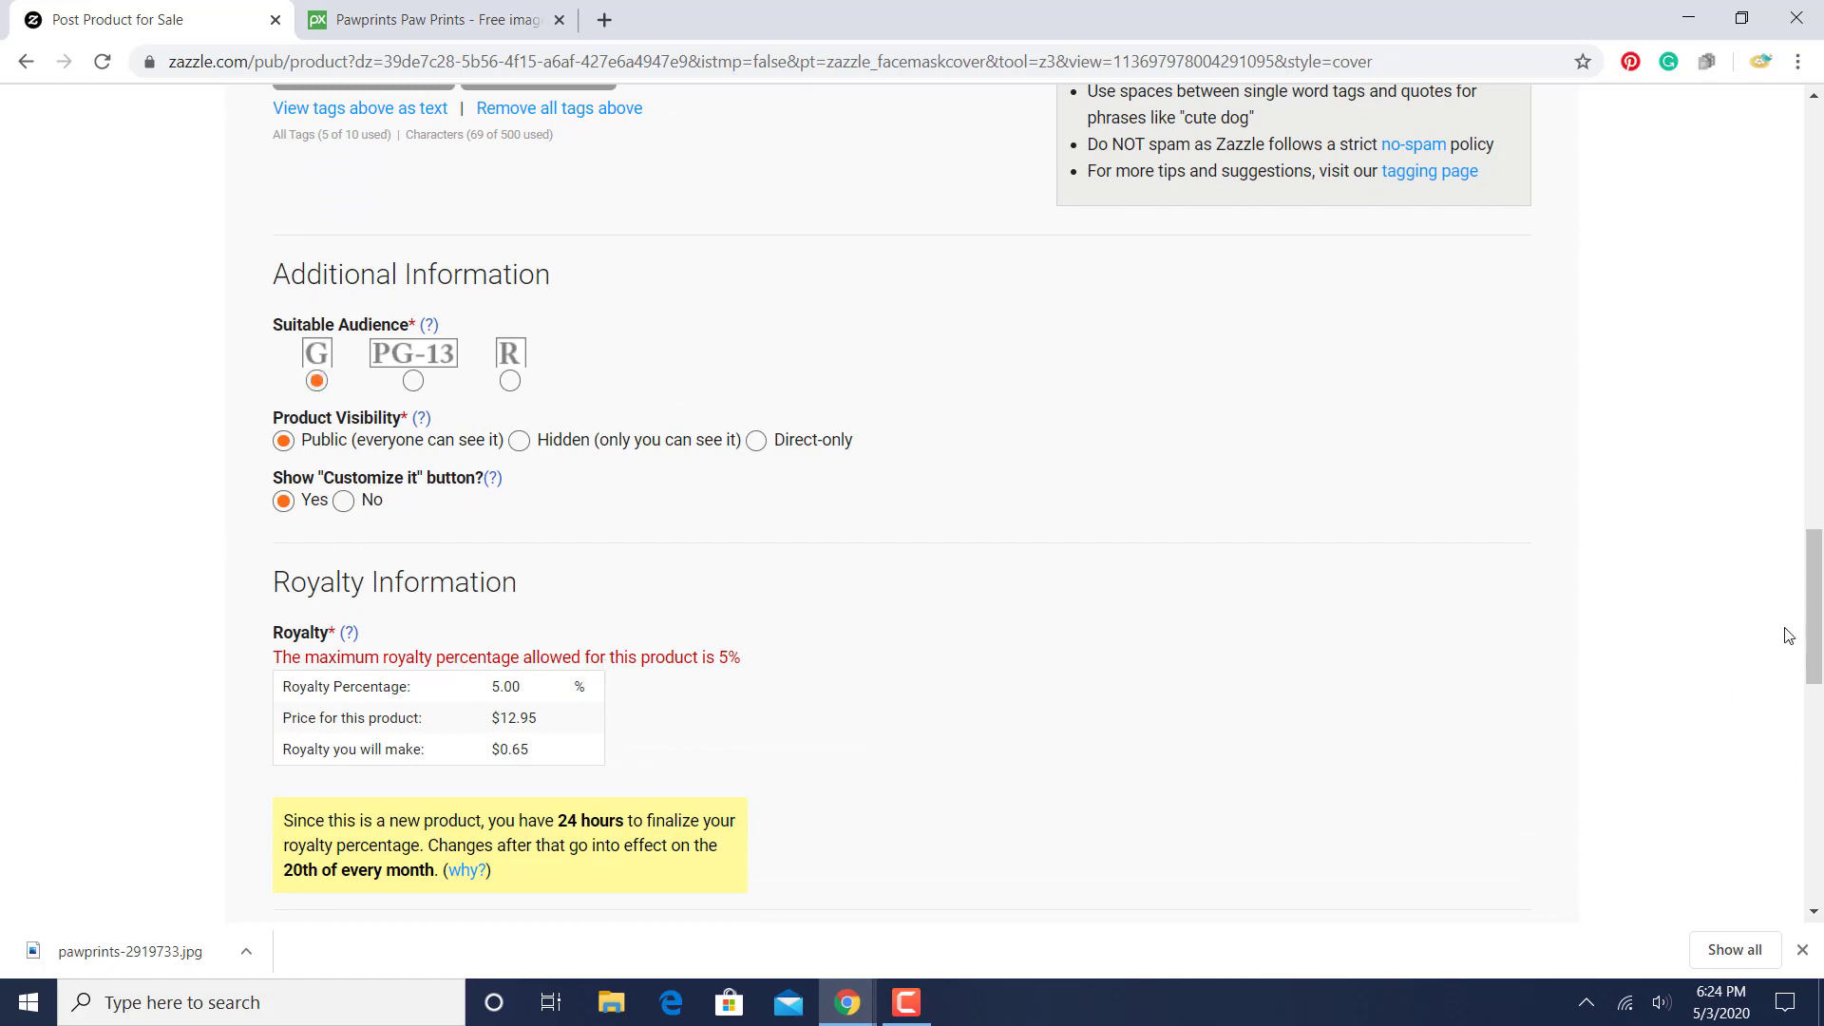
- Review the royalty information, accept the publishing rights and User Agreement statement, and try to post the product
drag(1815, 613, 1815, 679)
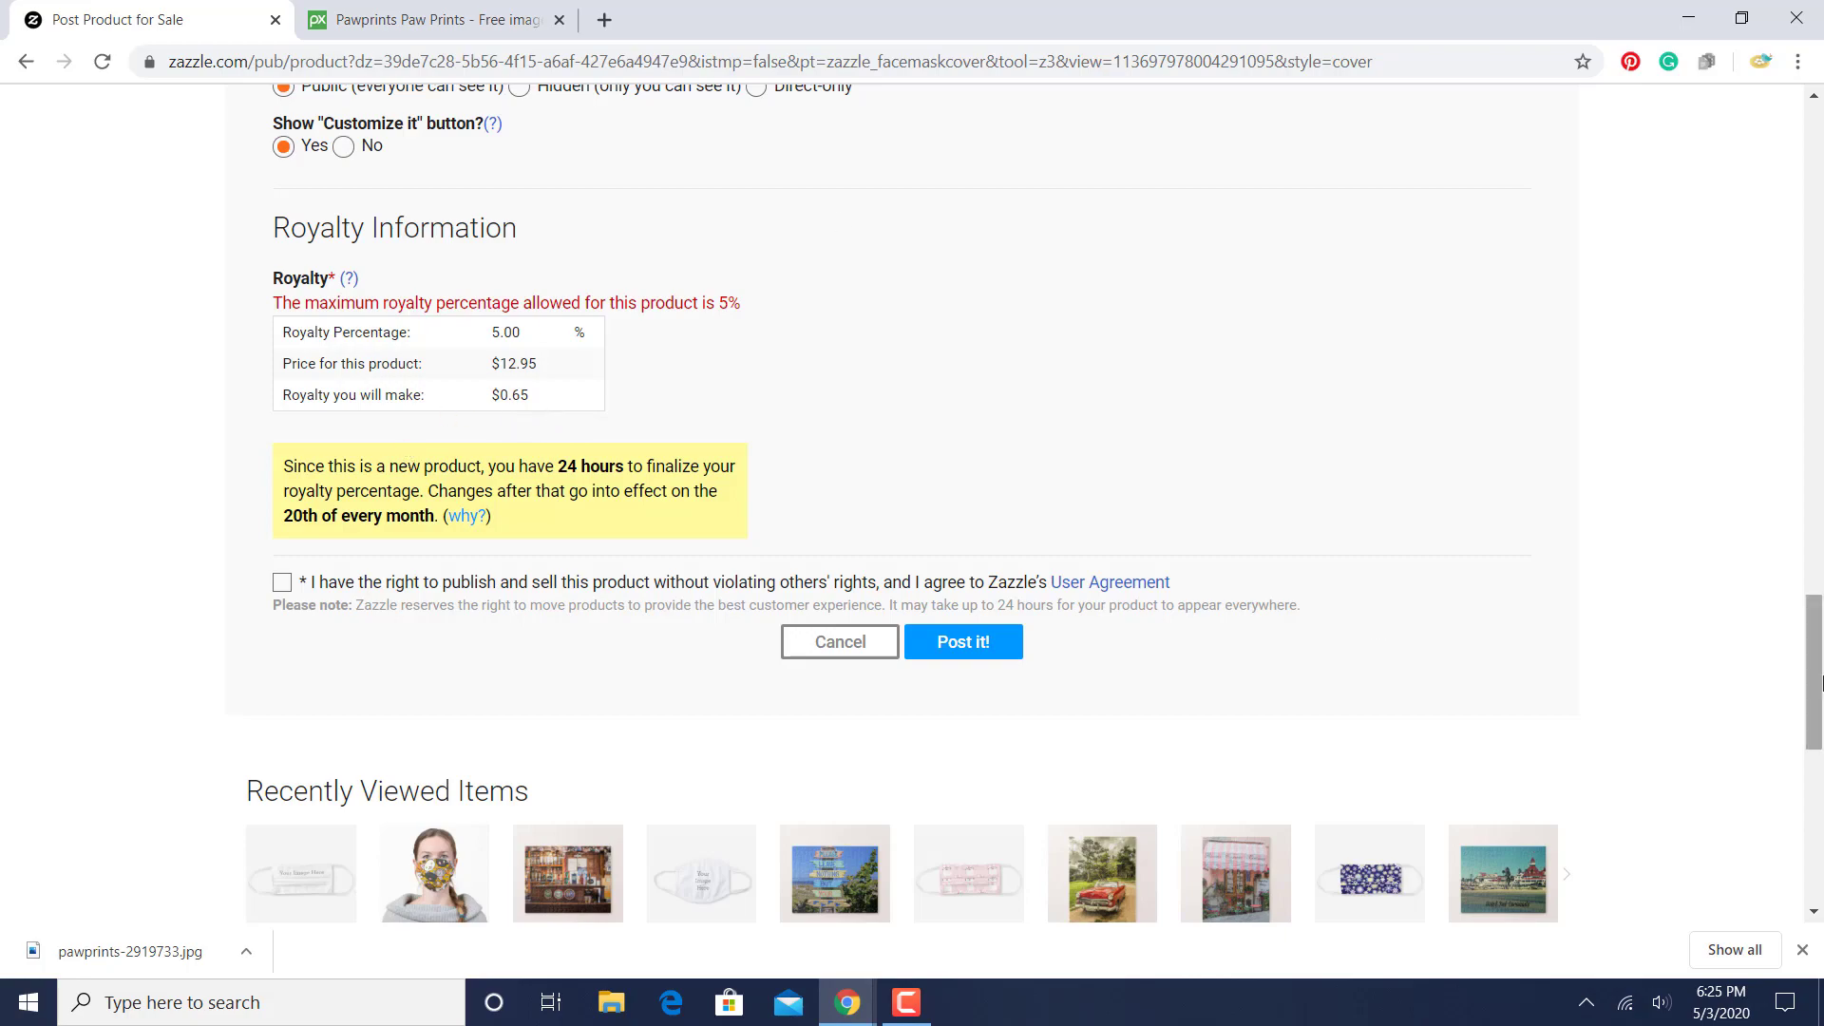
drag(1815, 672, 1713, 671)
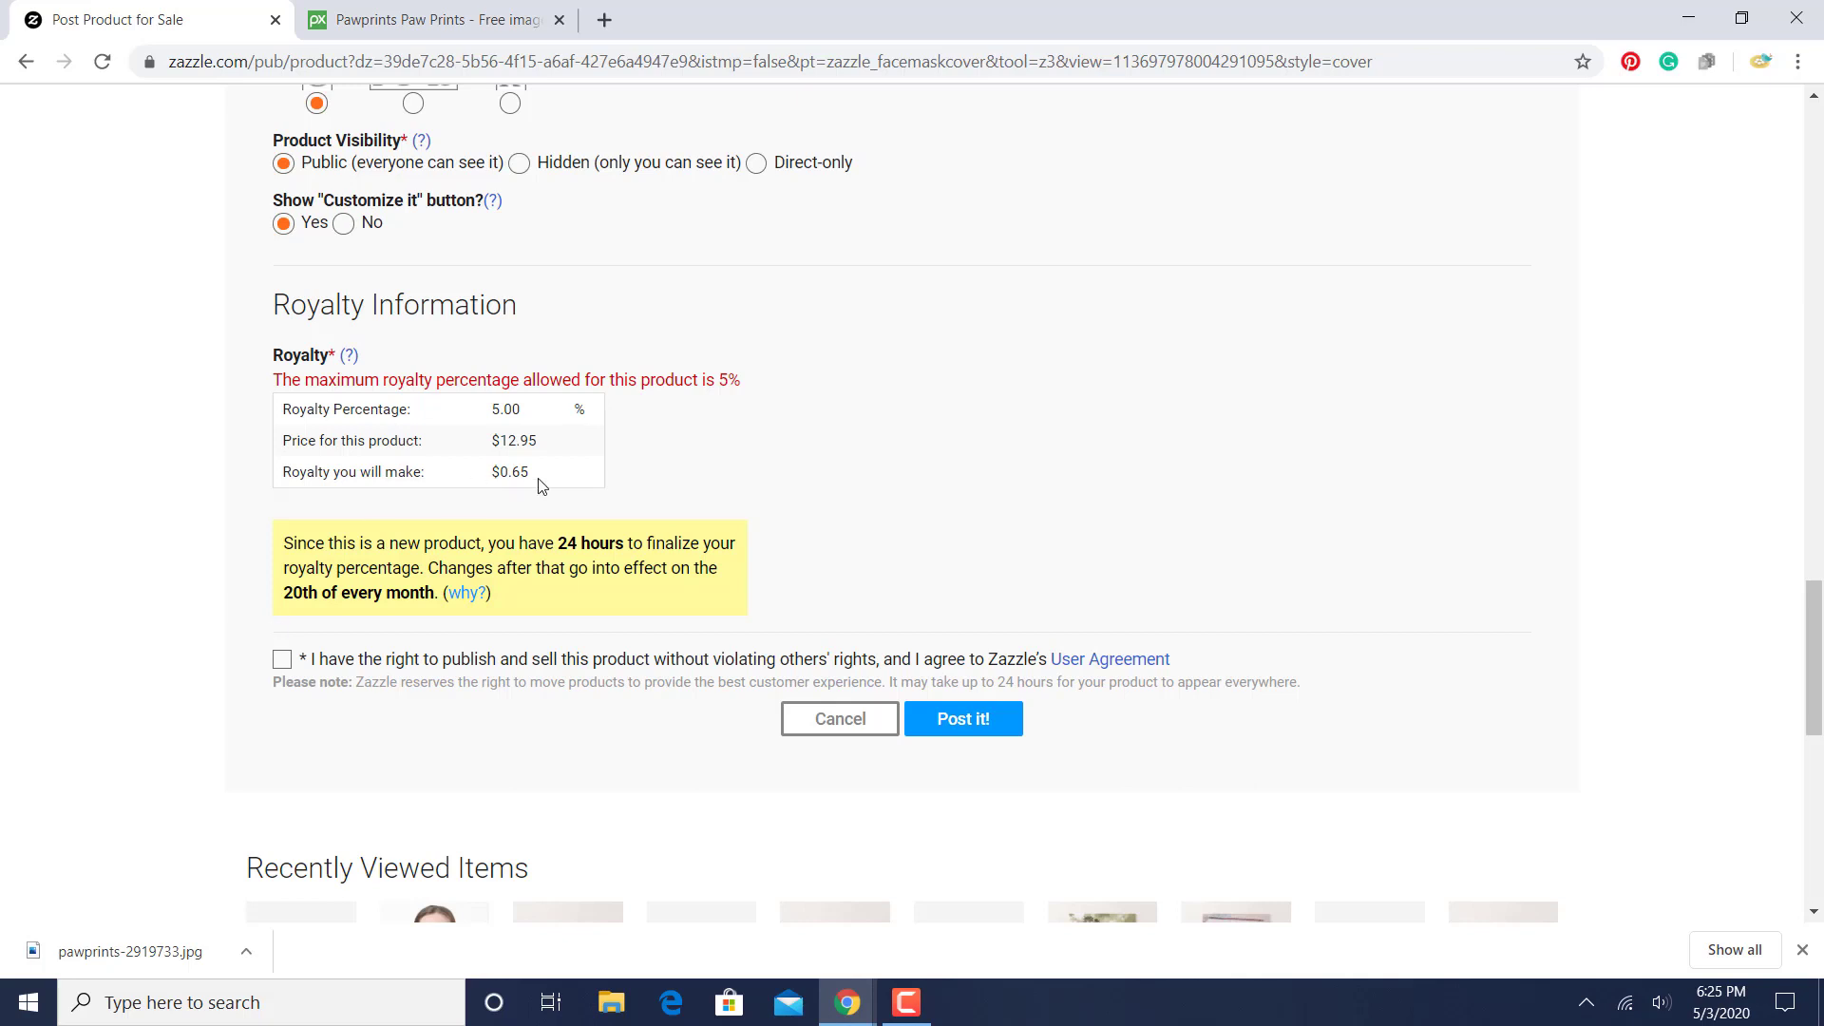
drag(539, 485, 420, 488)
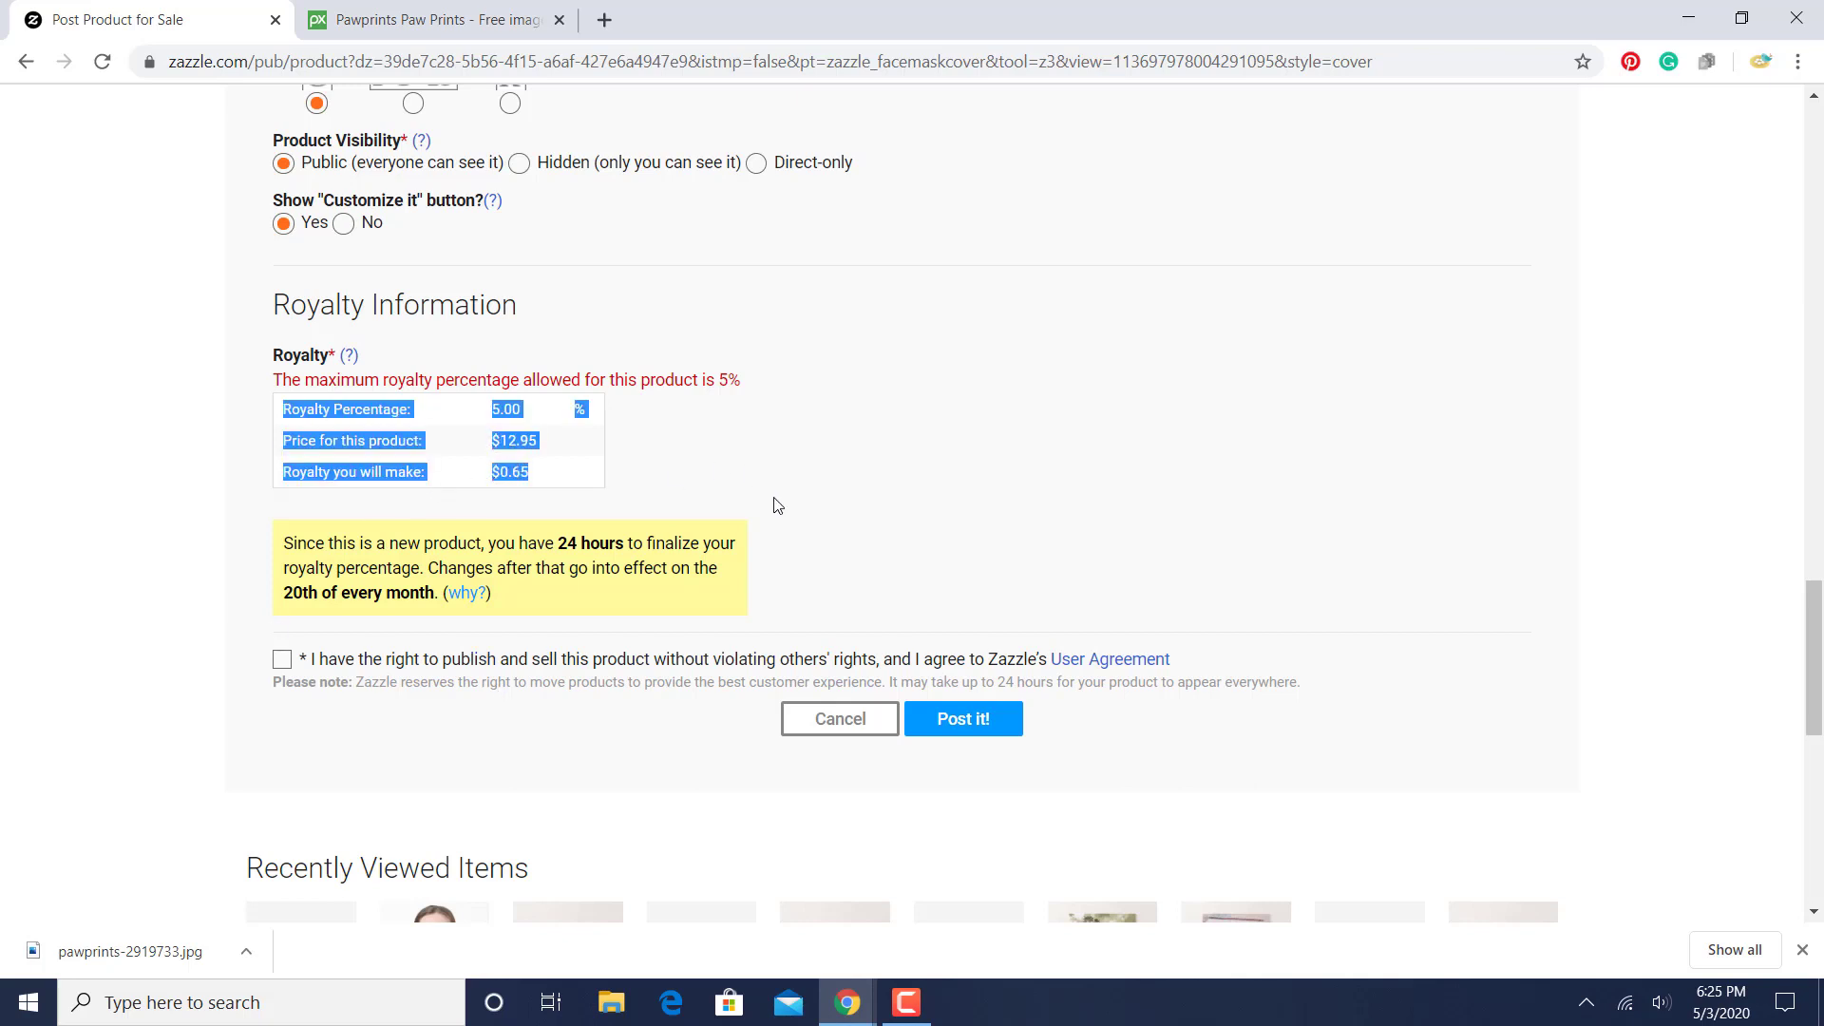
click(850, 375)
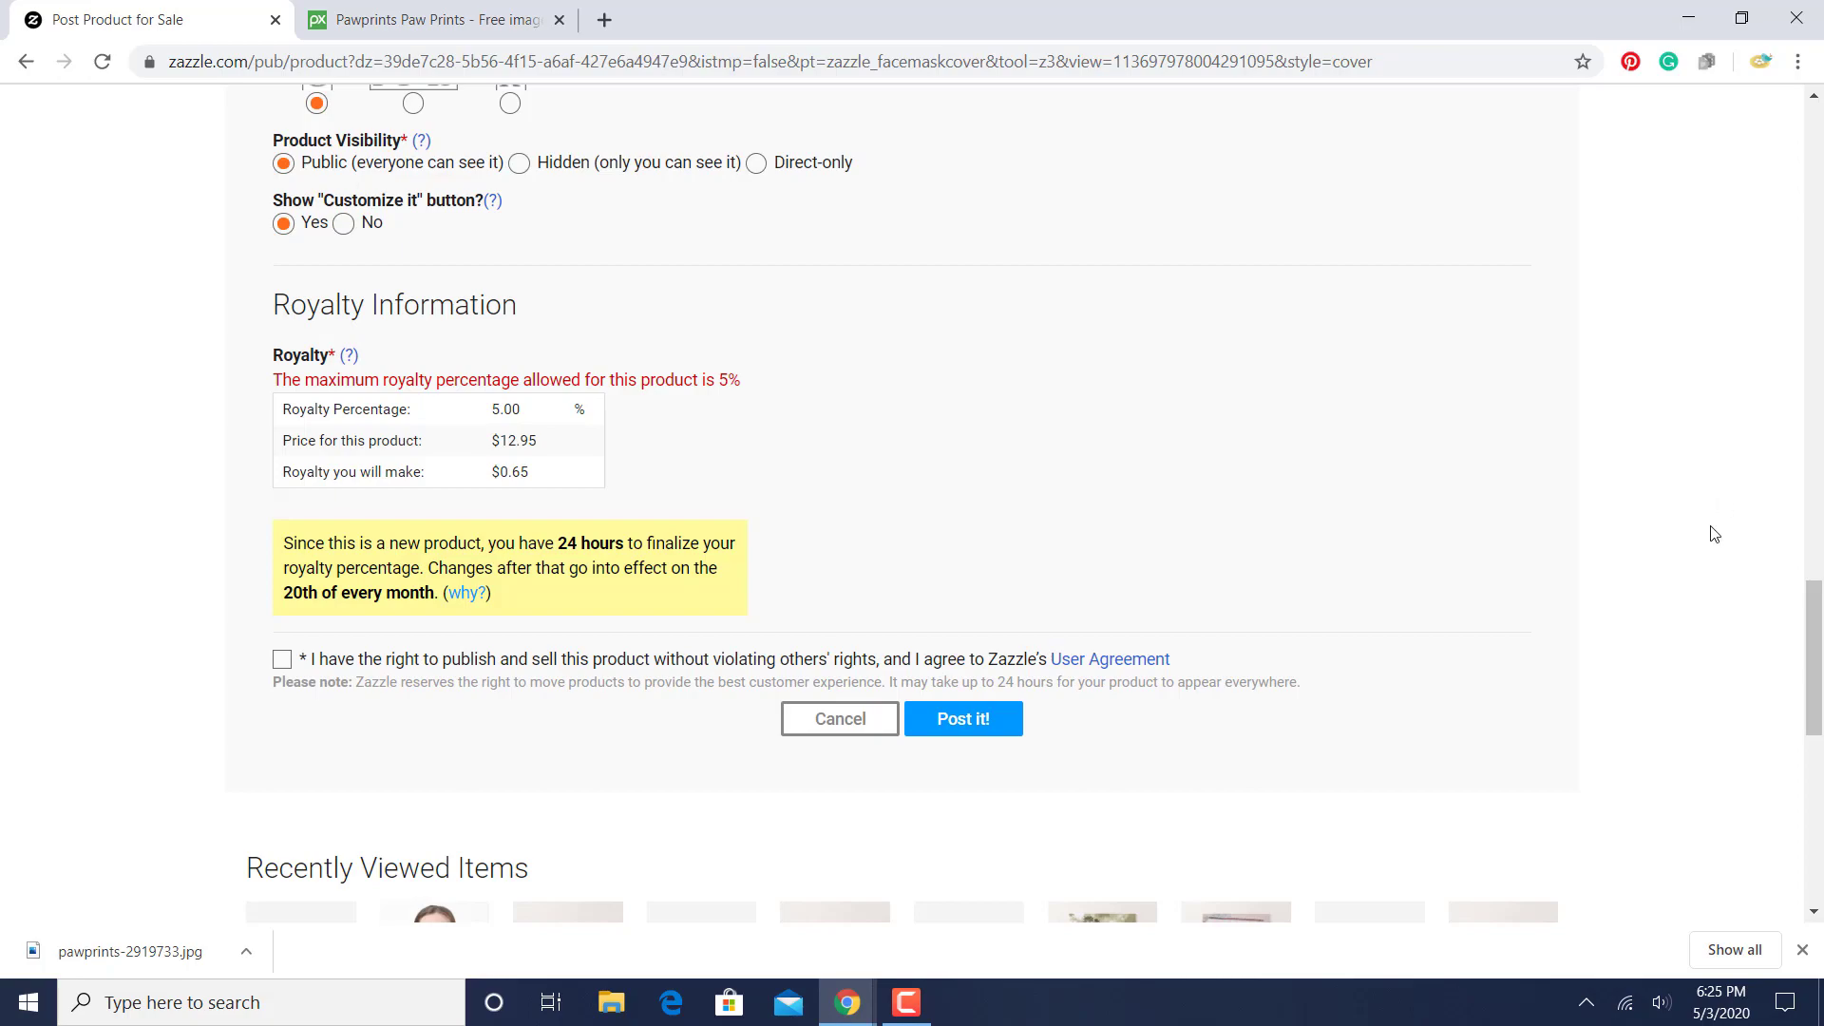
mouse_move(1811, 622)
mouse_down()
mouse_move(1811, 157)
mouse_move(1814, 726)
mouse_move(1815, 651)
mouse_up()
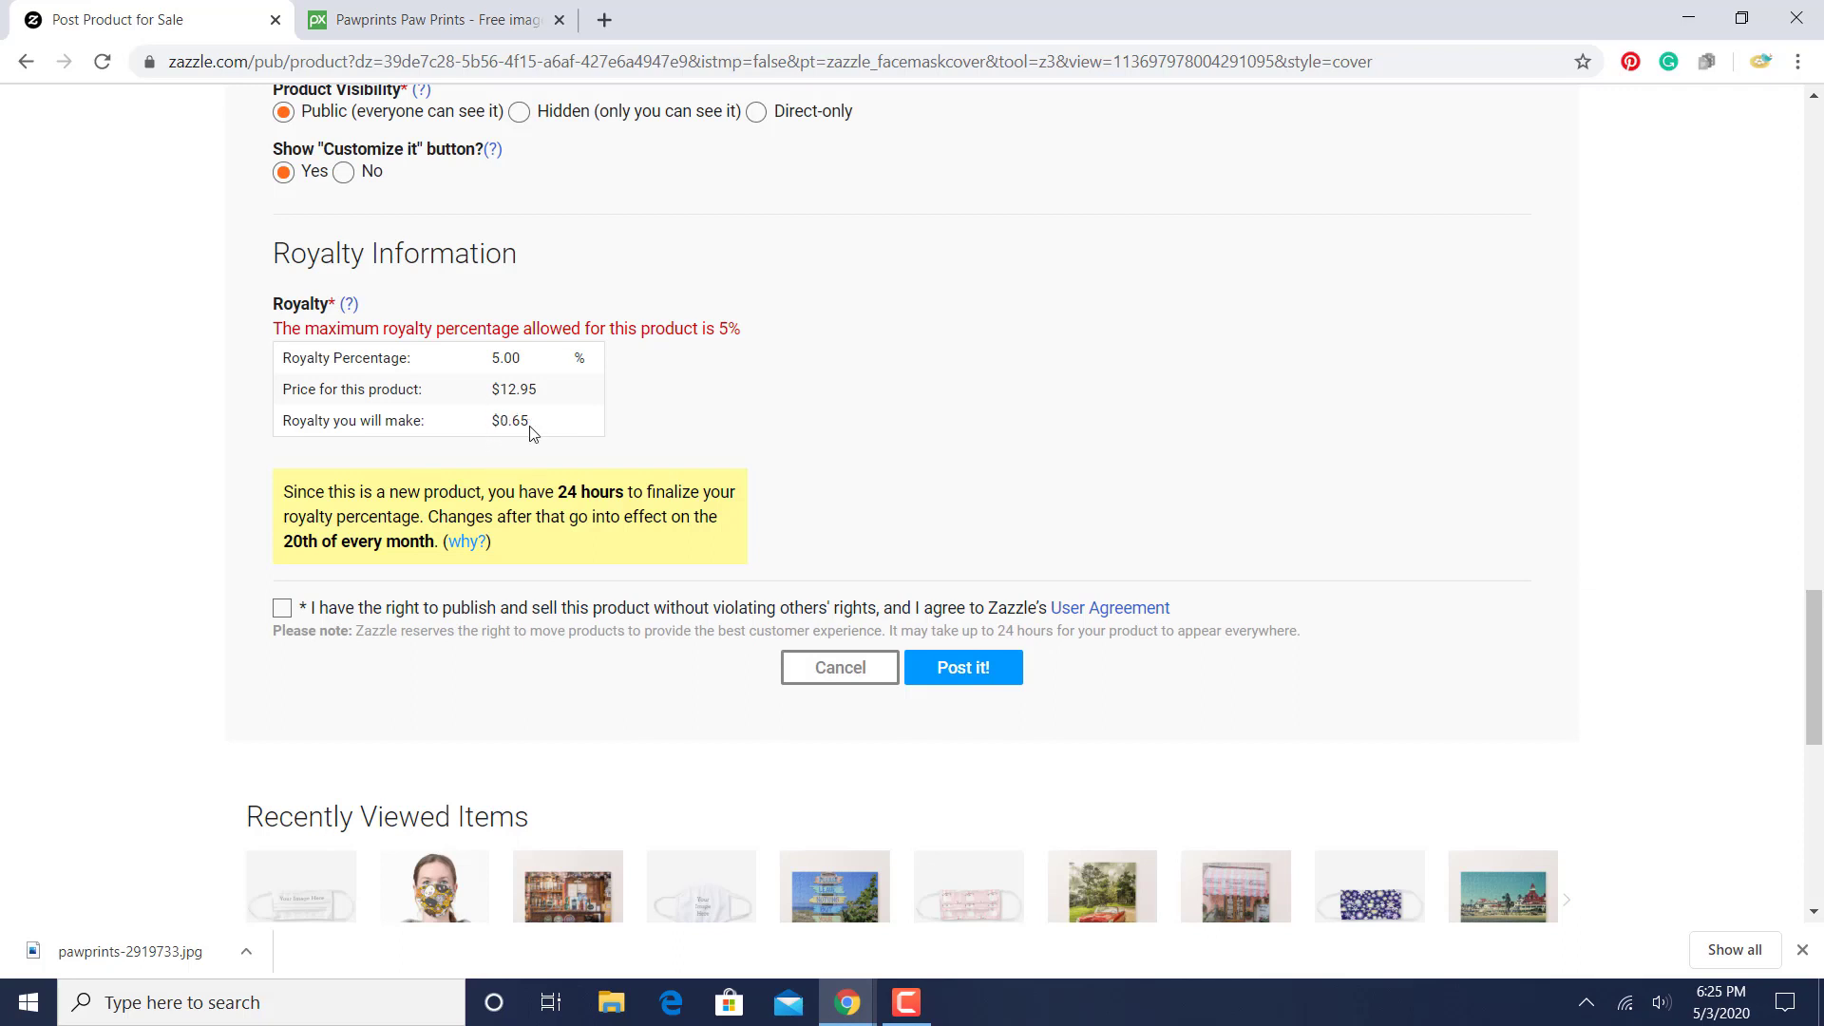
click(283, 608)
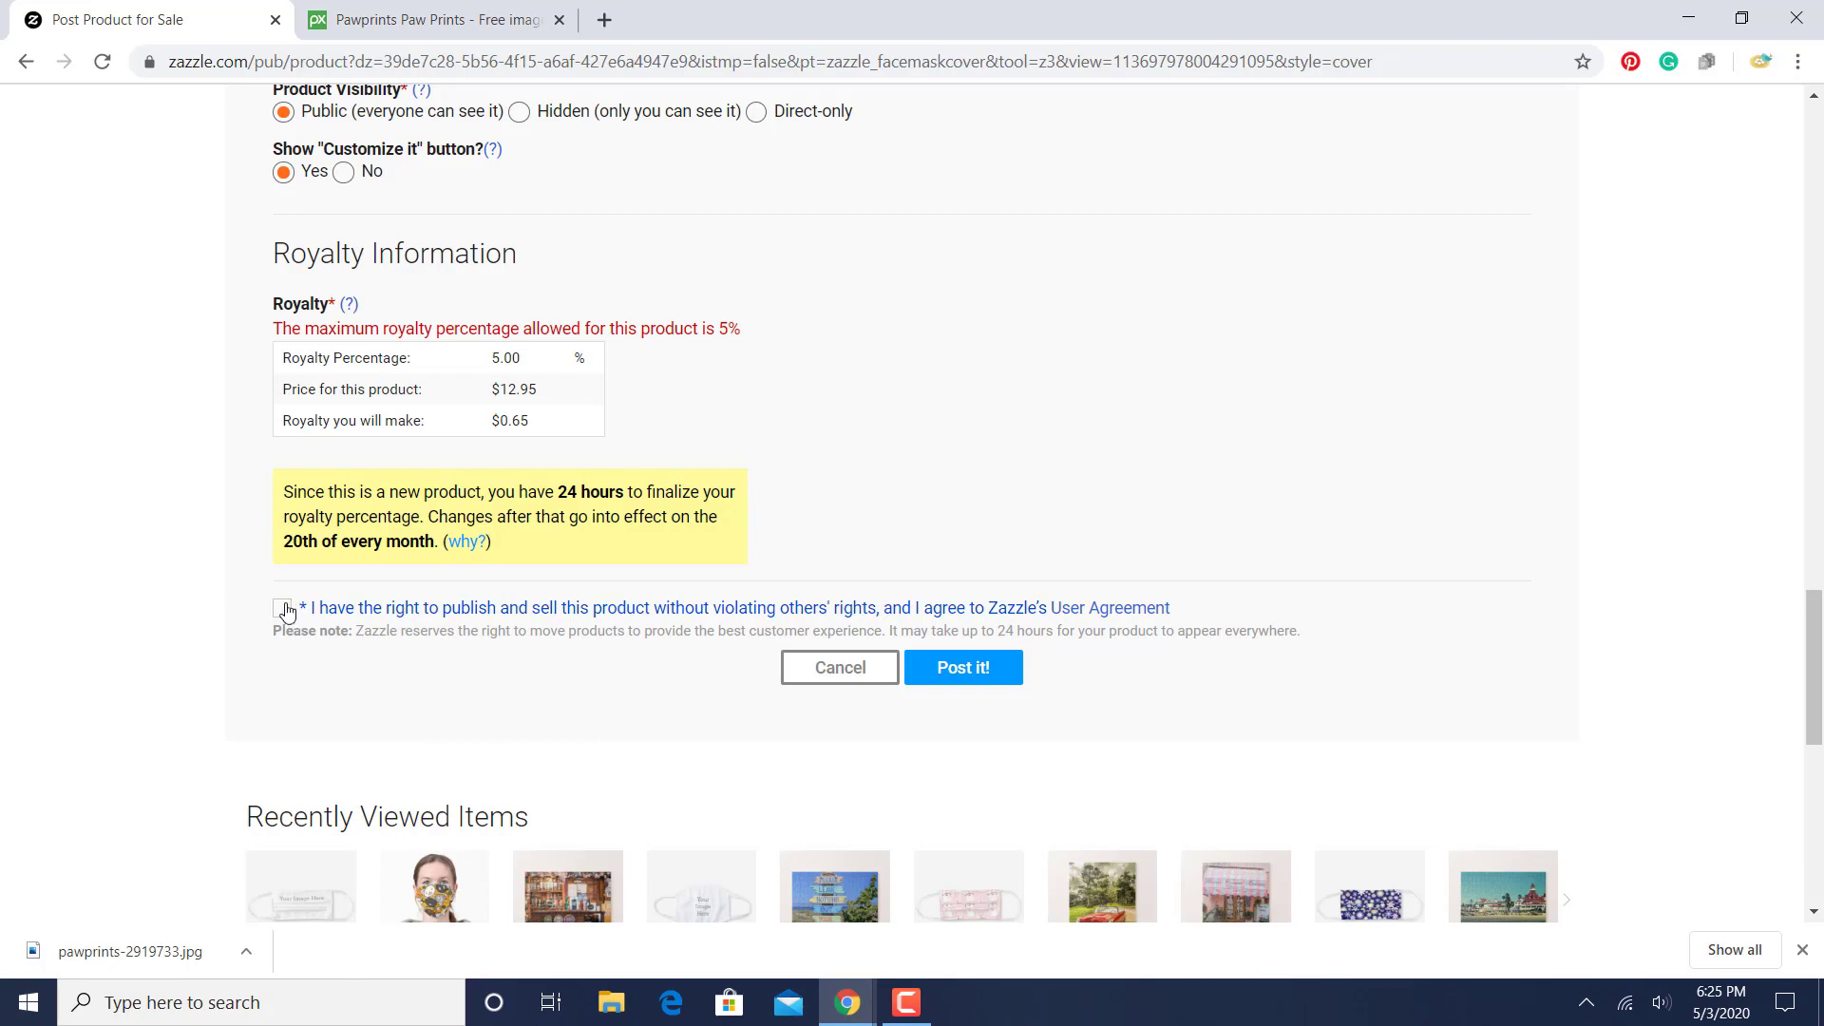
click(983, 676)
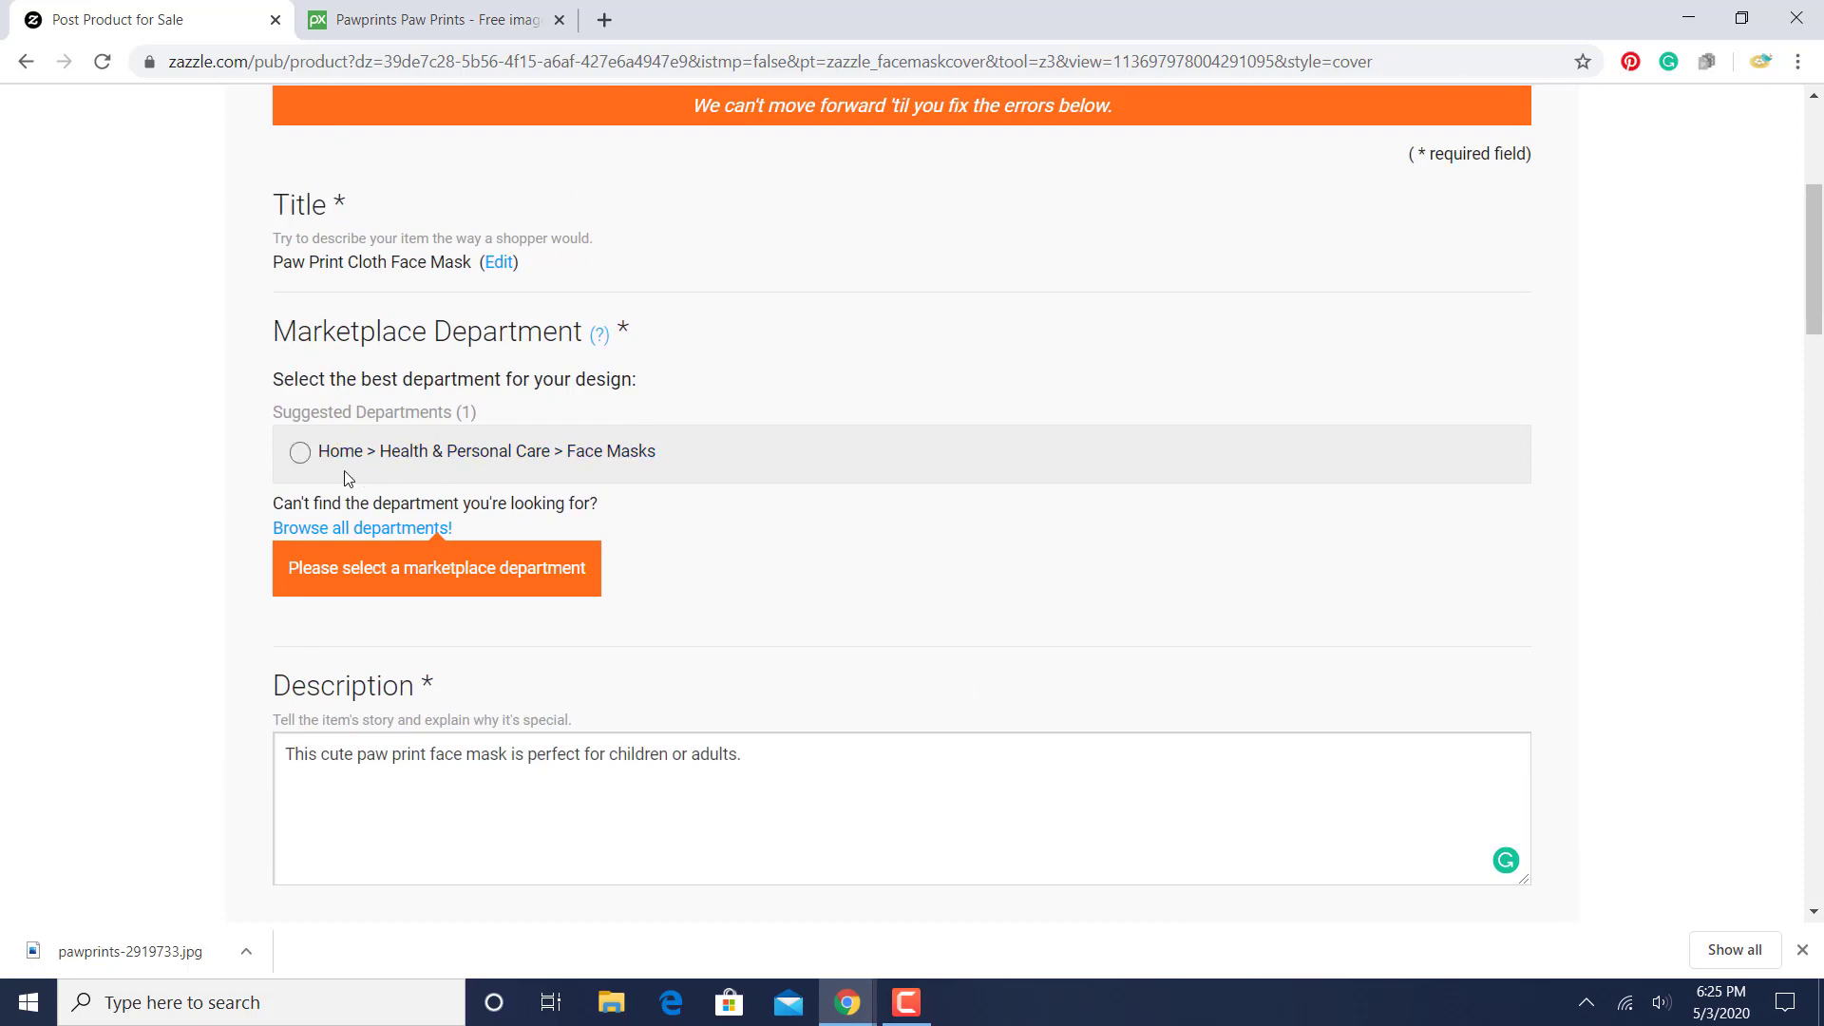
- Select Home > Health & Personal Care > Face Masks as the marketplace department and post the product for sale
click(301, 453)
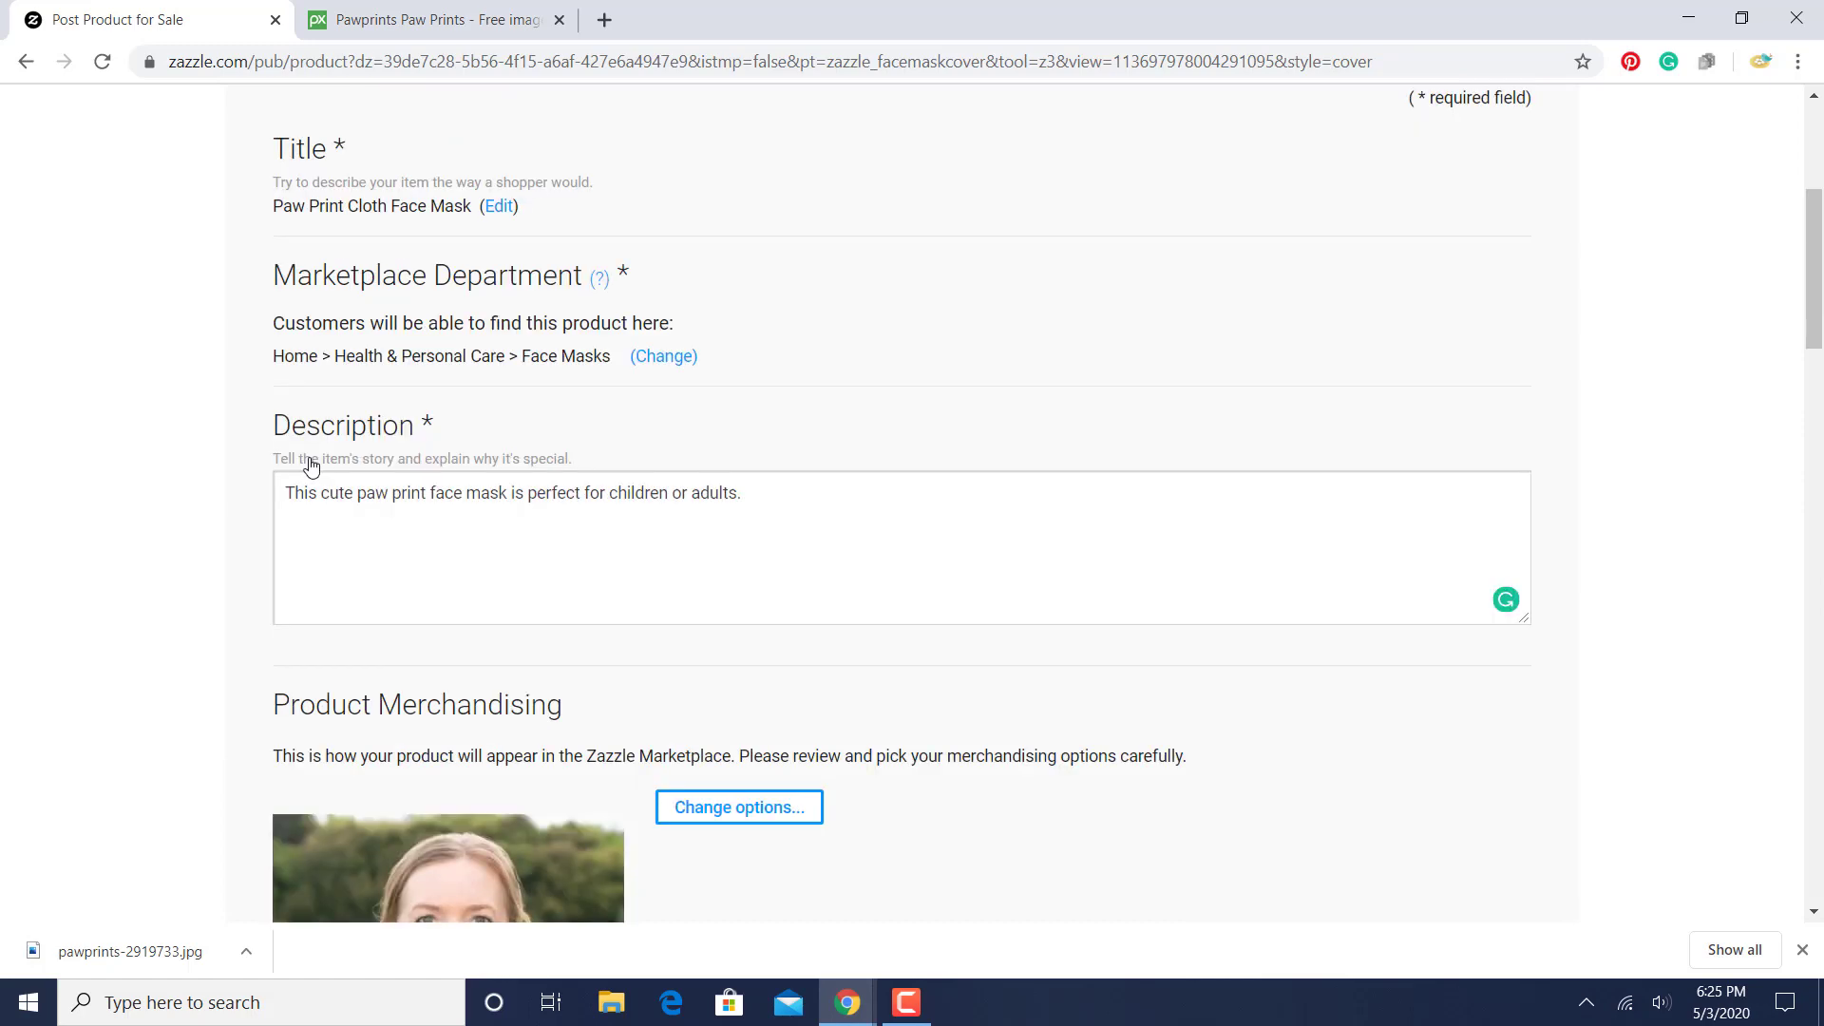
drag(1813, 342, 1816, 736)
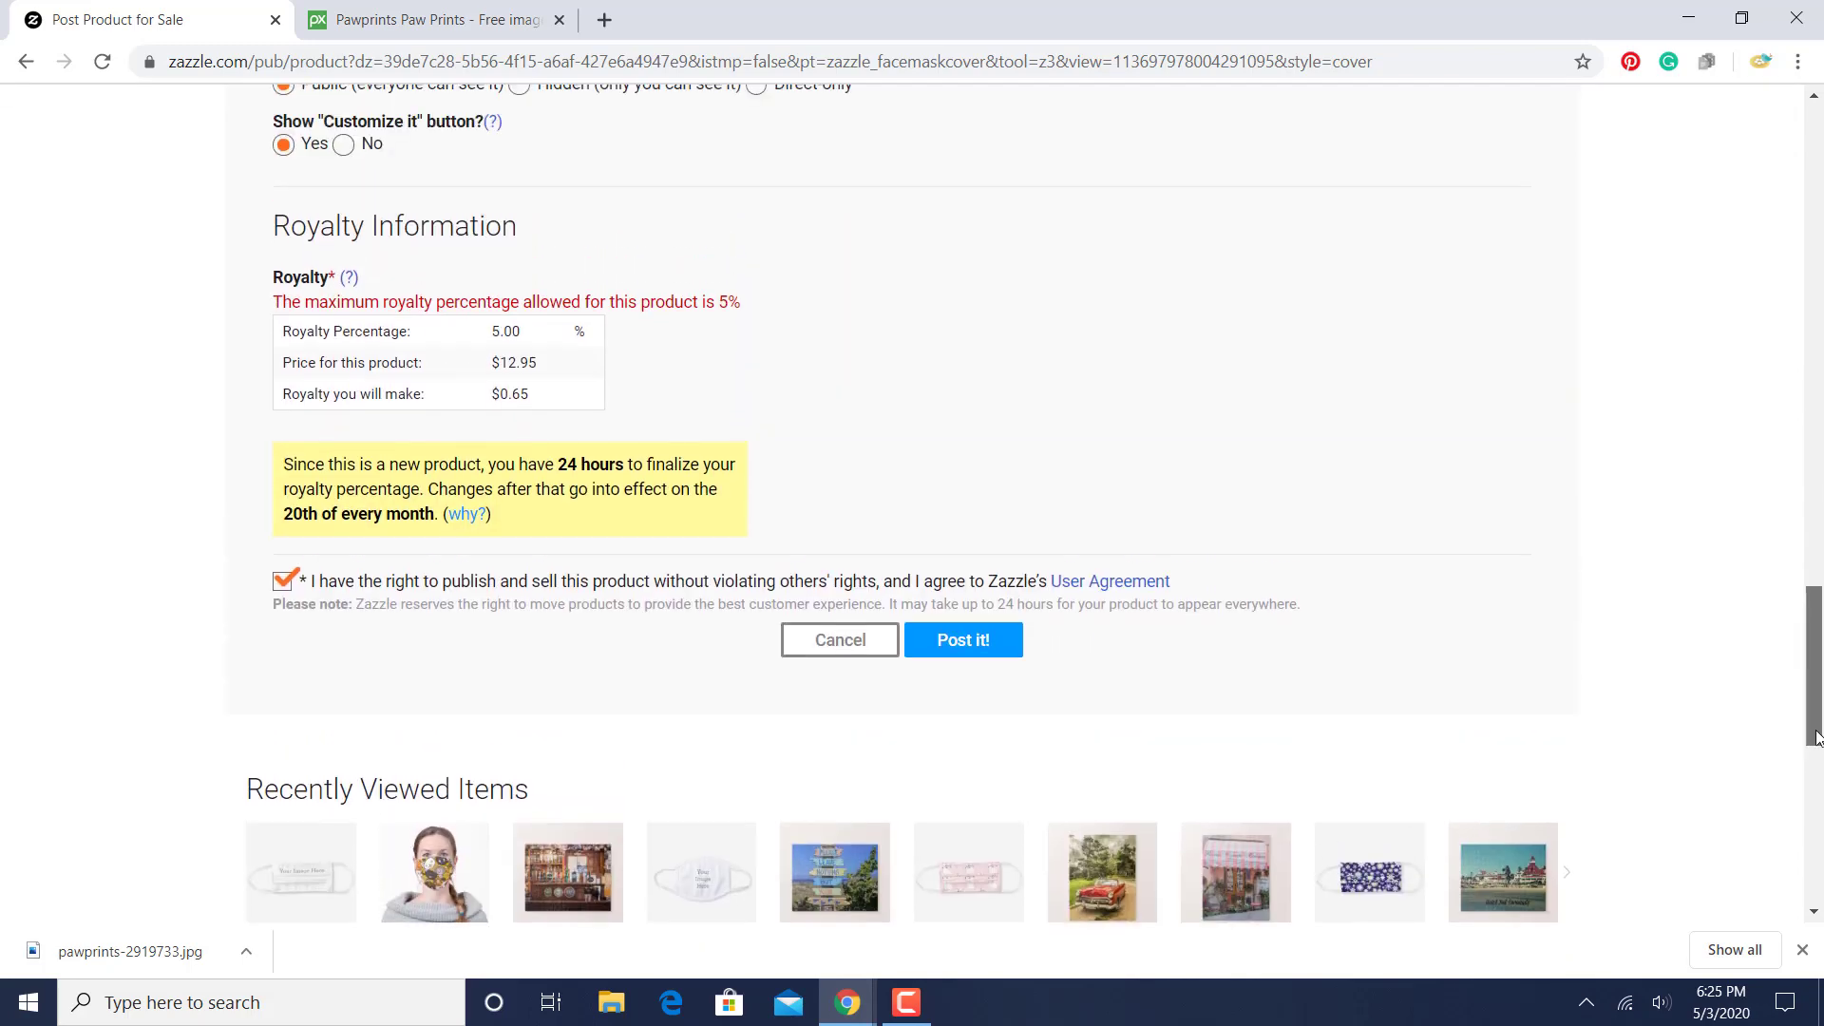
click(986, 639)
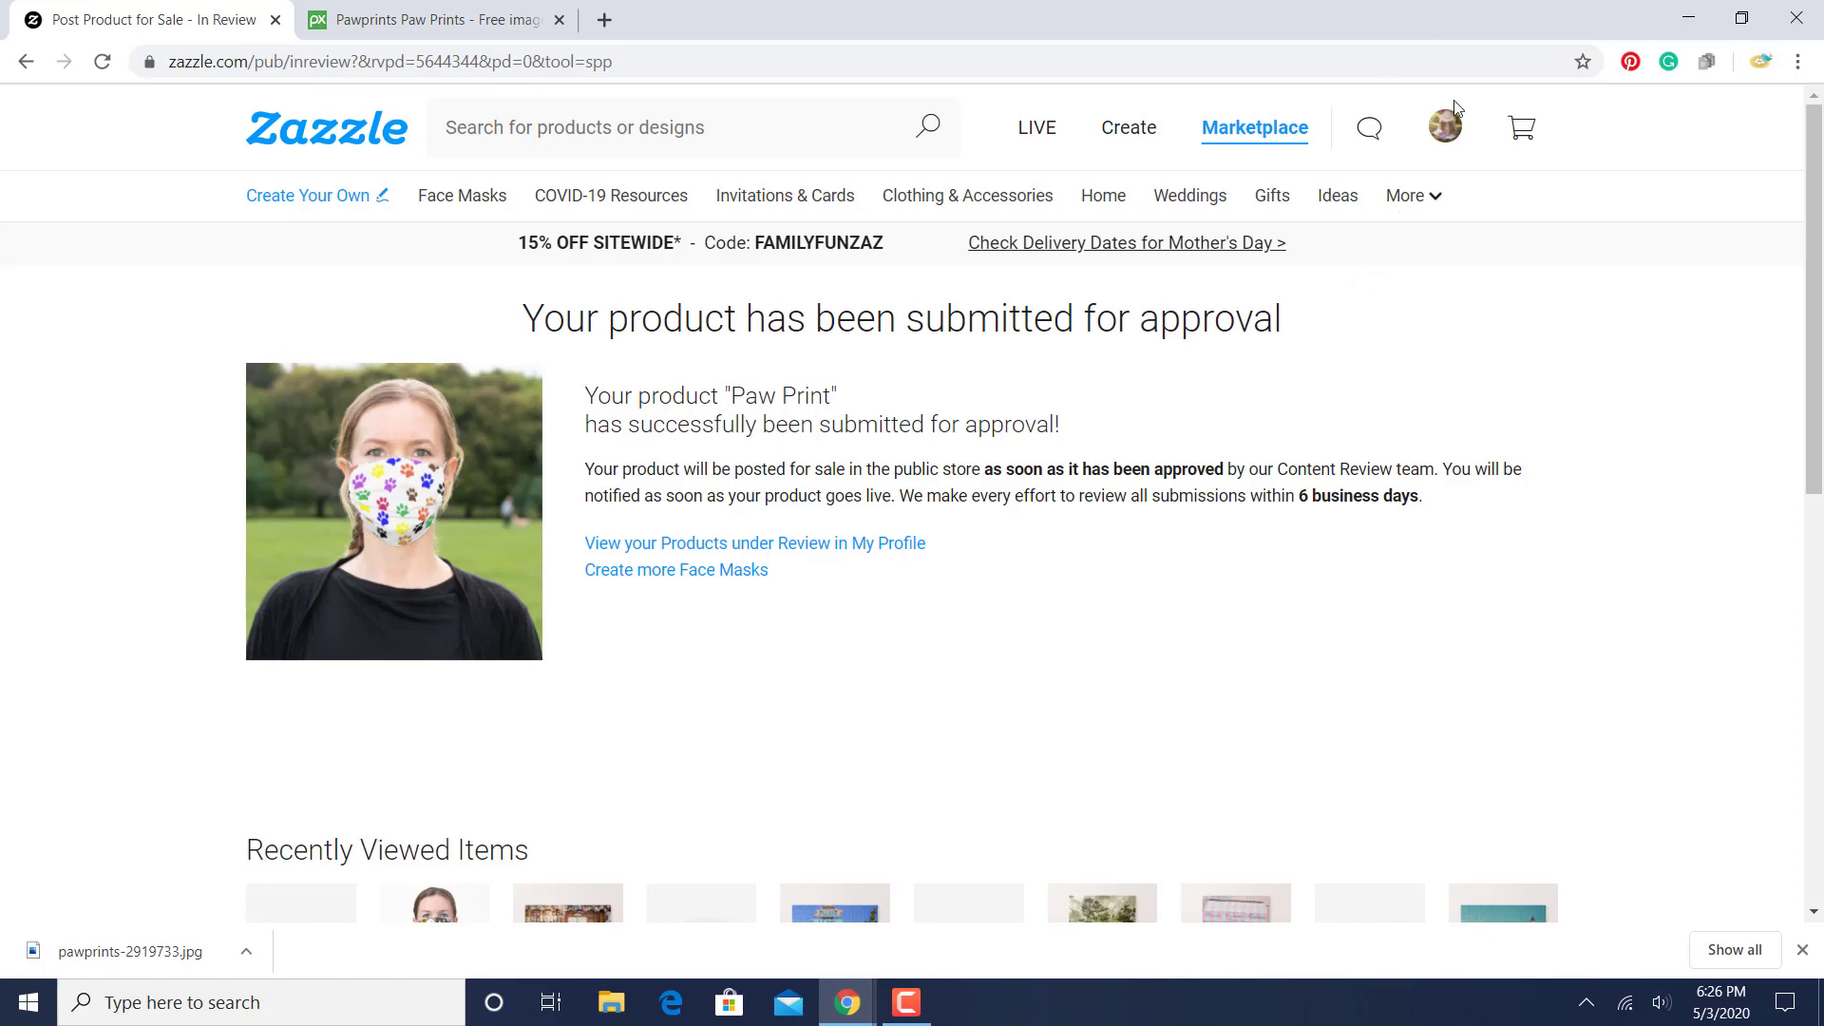
- Open the Cute Spring Cloth Face Mask product page and look over its preview, share options and similar designs
mouse_move(1445, 129)
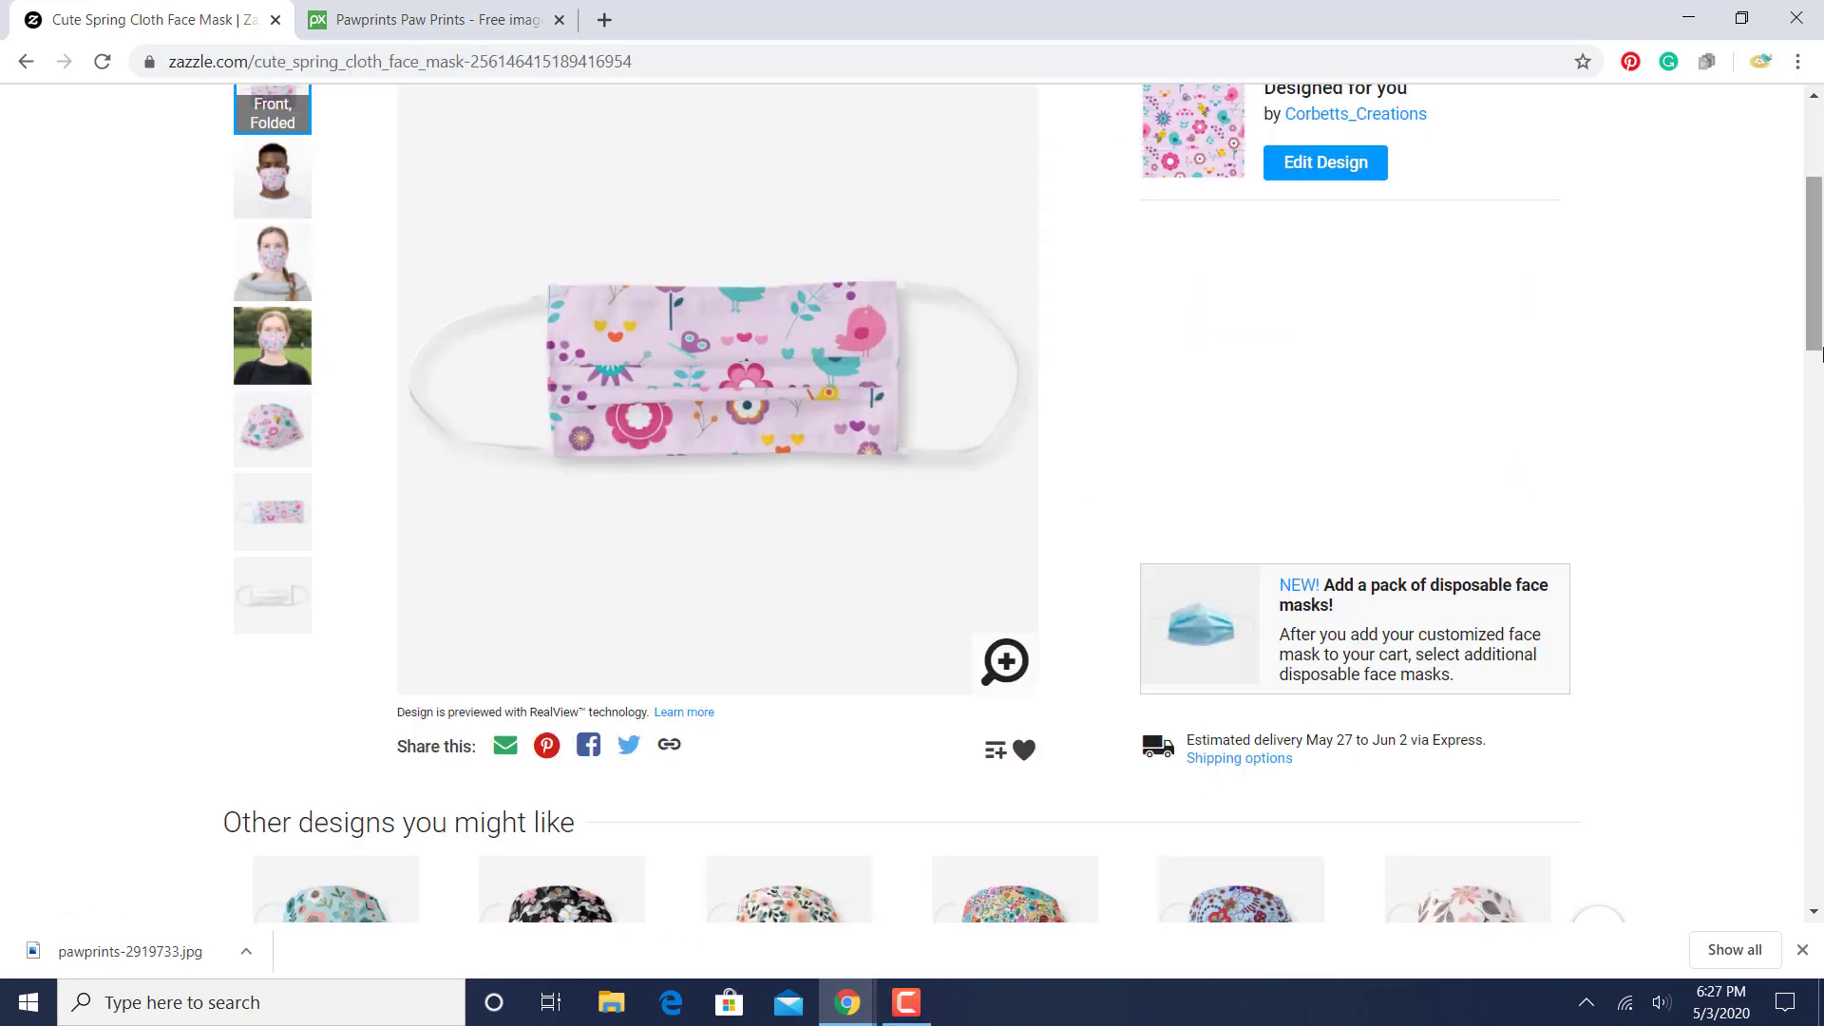
mouse_move(1821, 355)
mouse_down()
mouse_move(1821, 316)
mouse_move(1819, 359)
mouse_up()
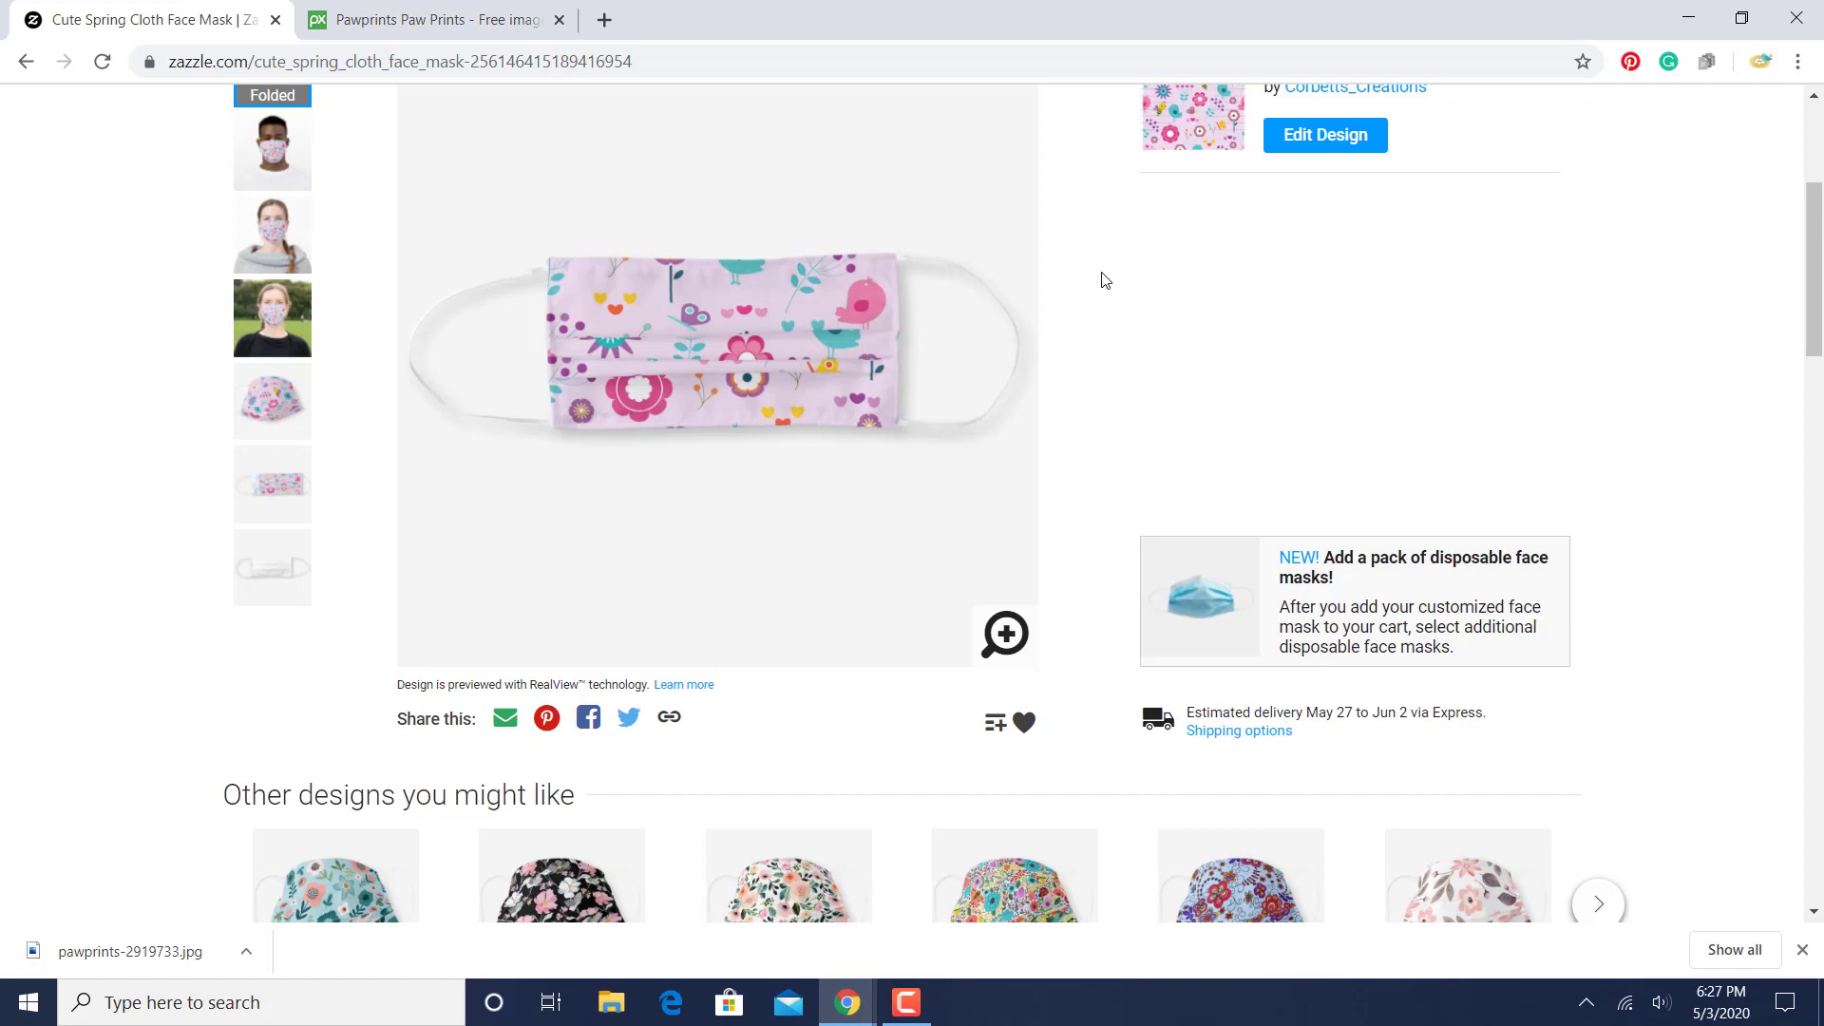
mouse_move(1819, 256)
mouse_down()
mouse_move(1820, 233)
mouse_move(1821, 276)
mouse_up()
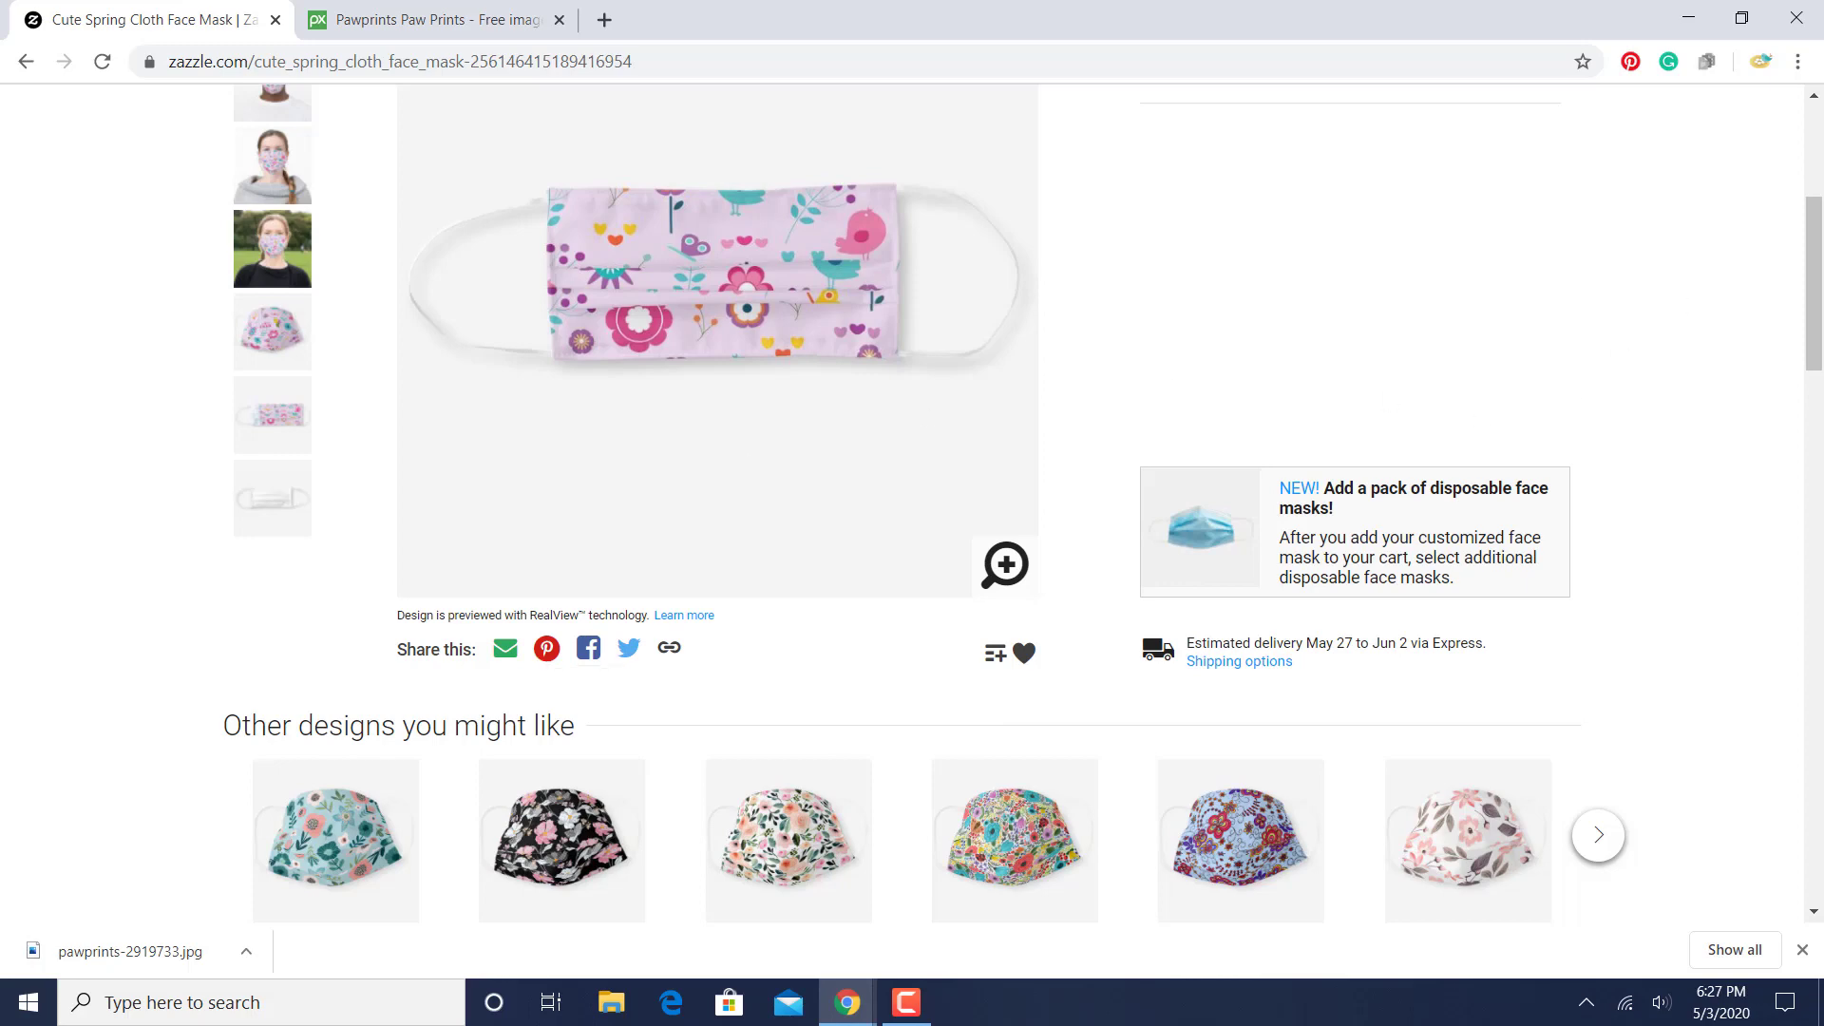
drag(1819, 301, 1819, 256)
drag(1821, 258, 1821, 178)
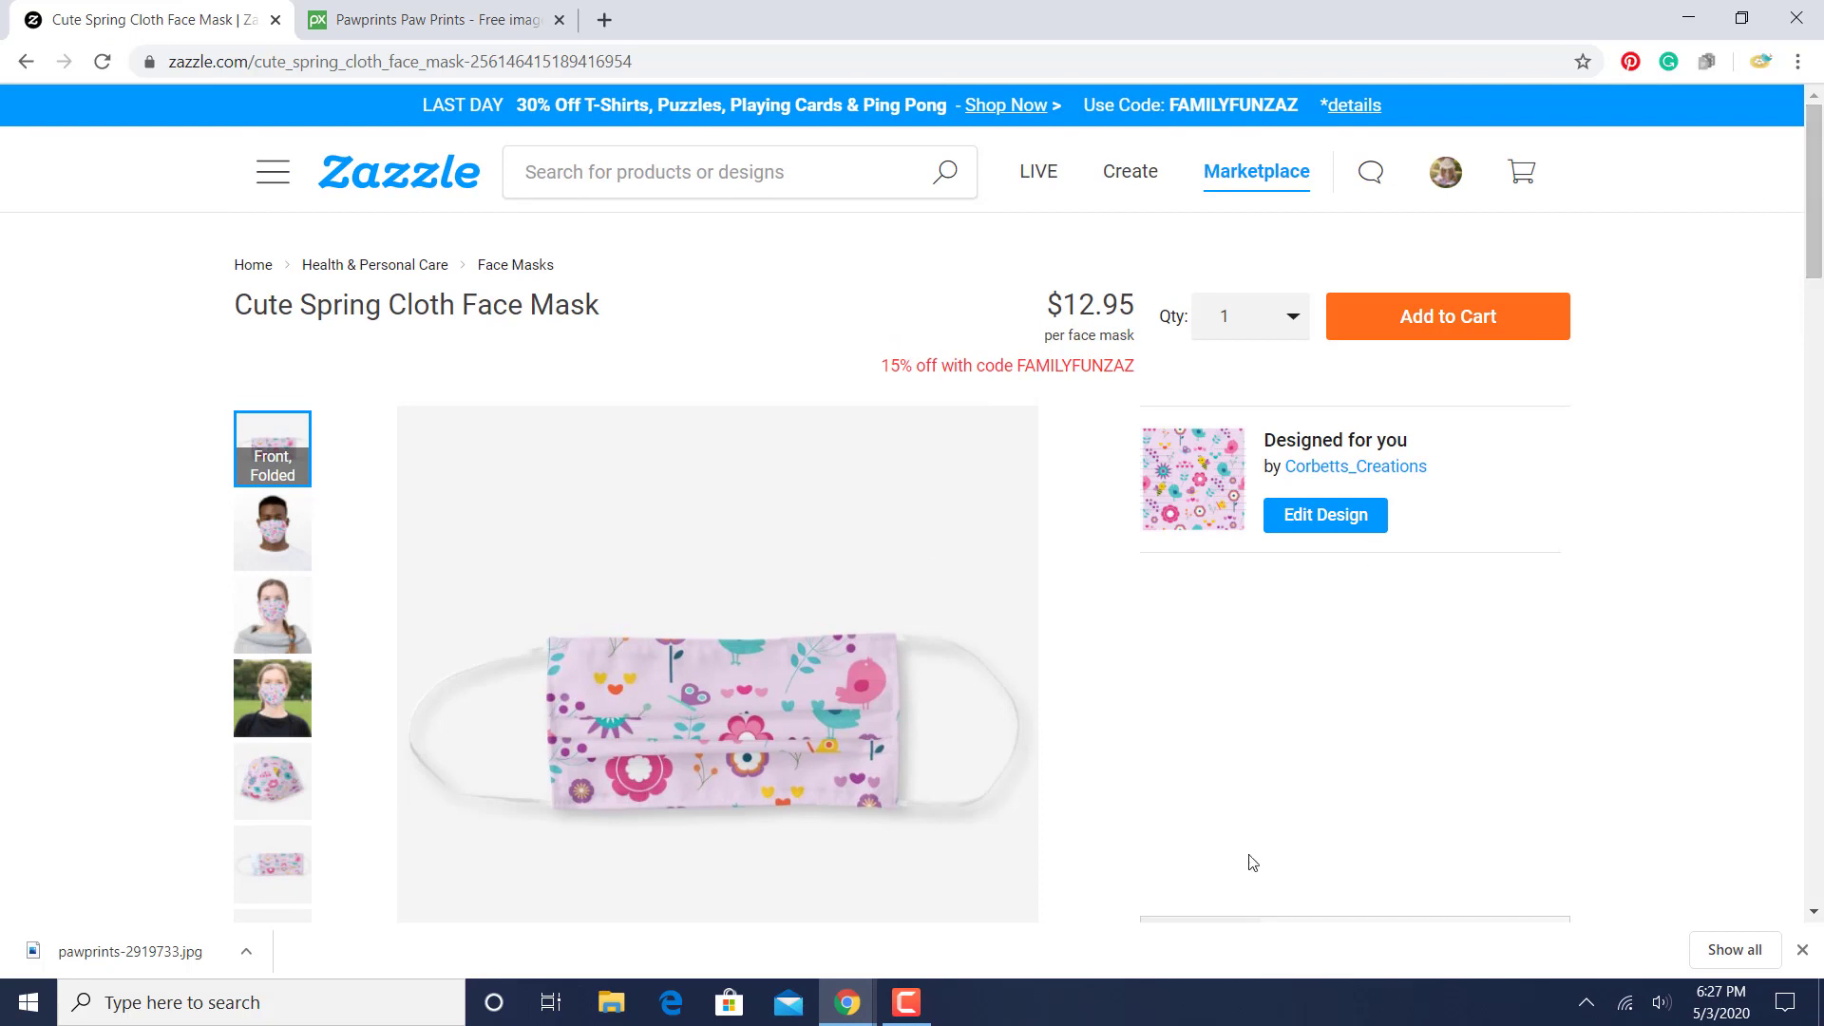
click(906, 1002)
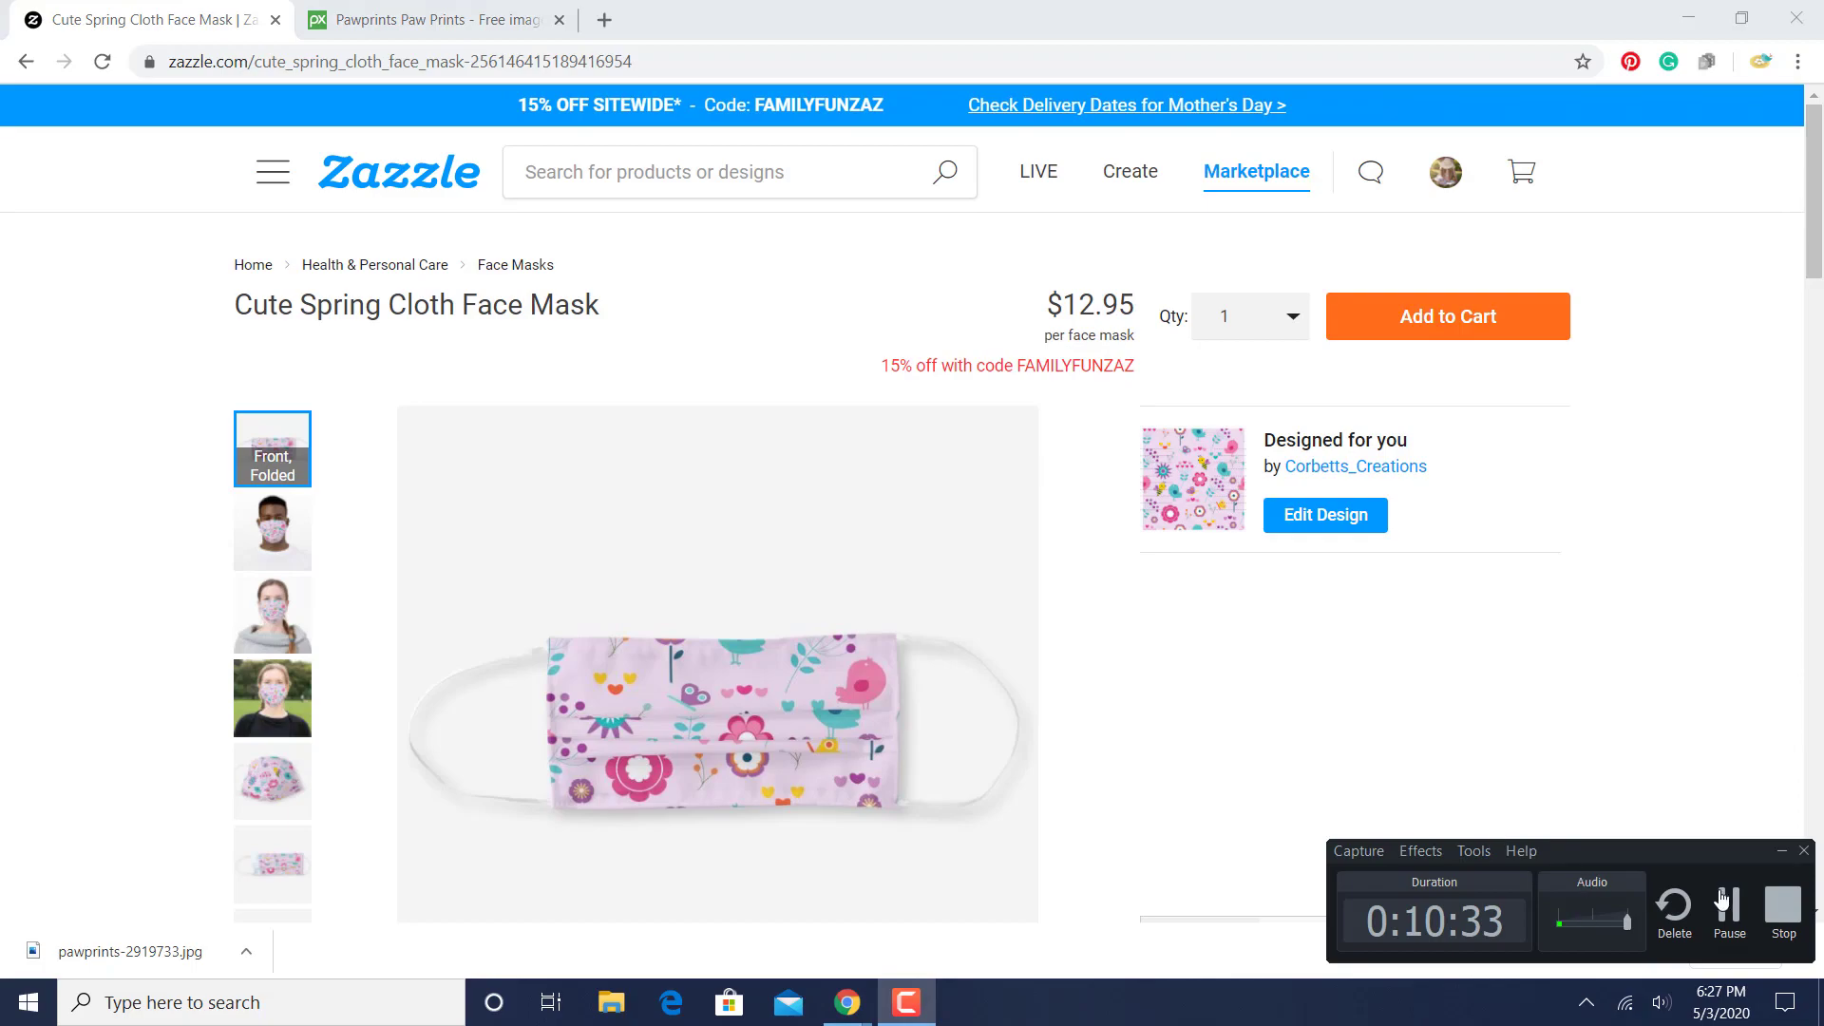